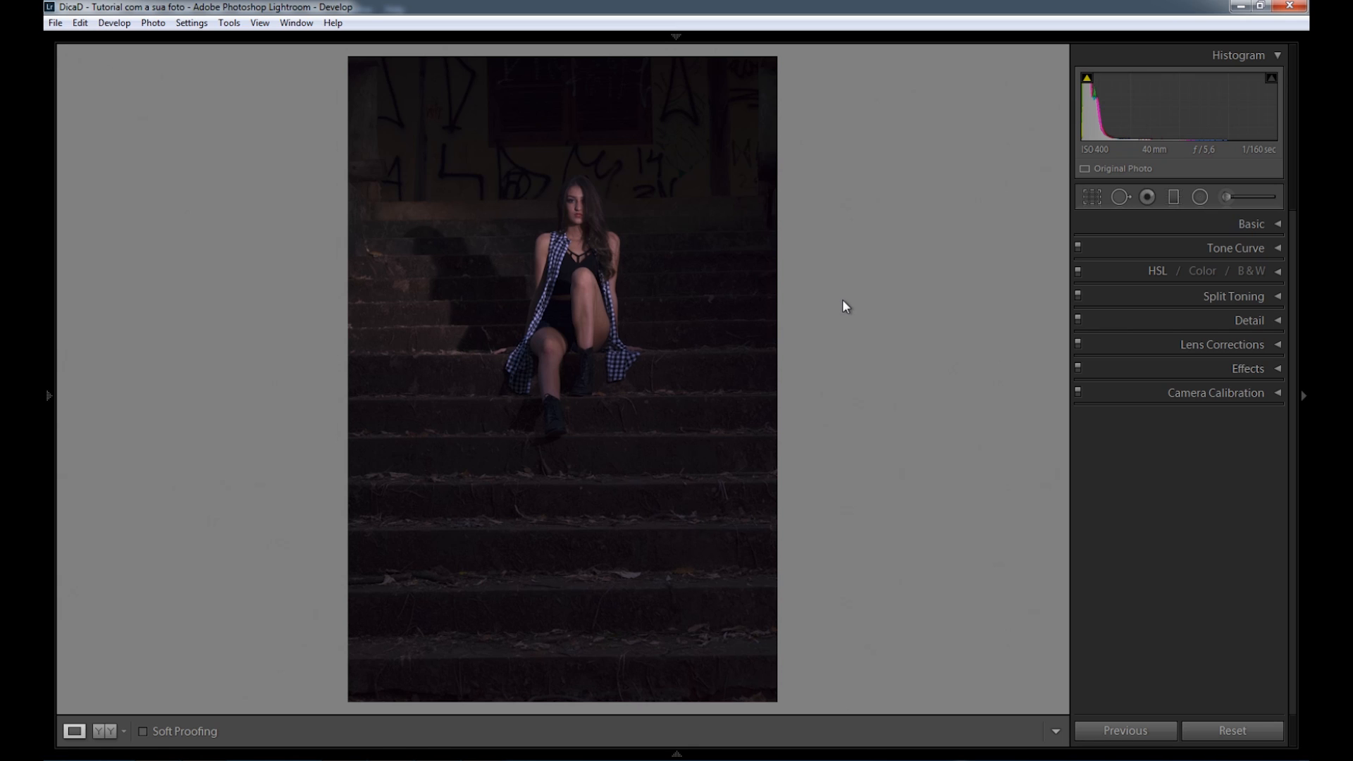
# Turn on chromatic aberration removal in the lens corrections and set the noise reduction luminance to 25
pyautogui.click(1278, 347)
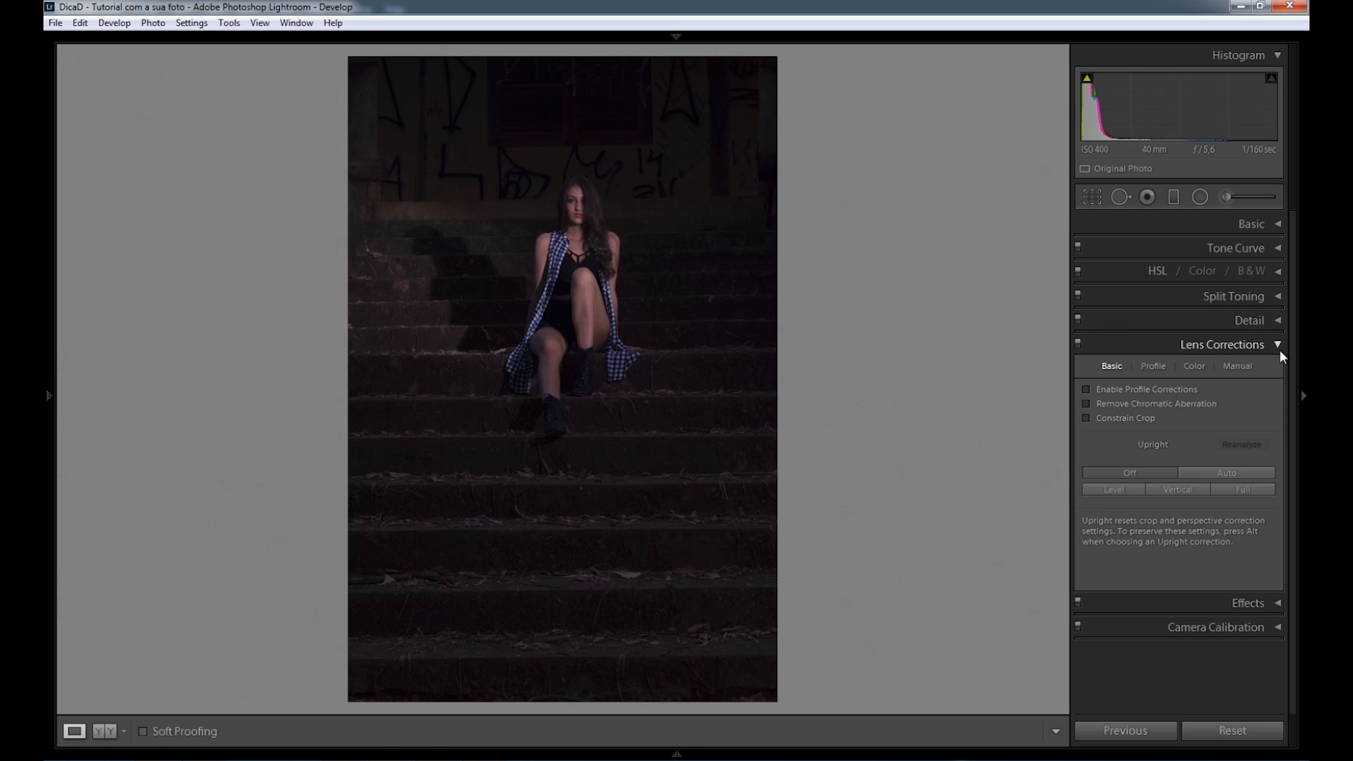
pyautogui.click(1115, 404)
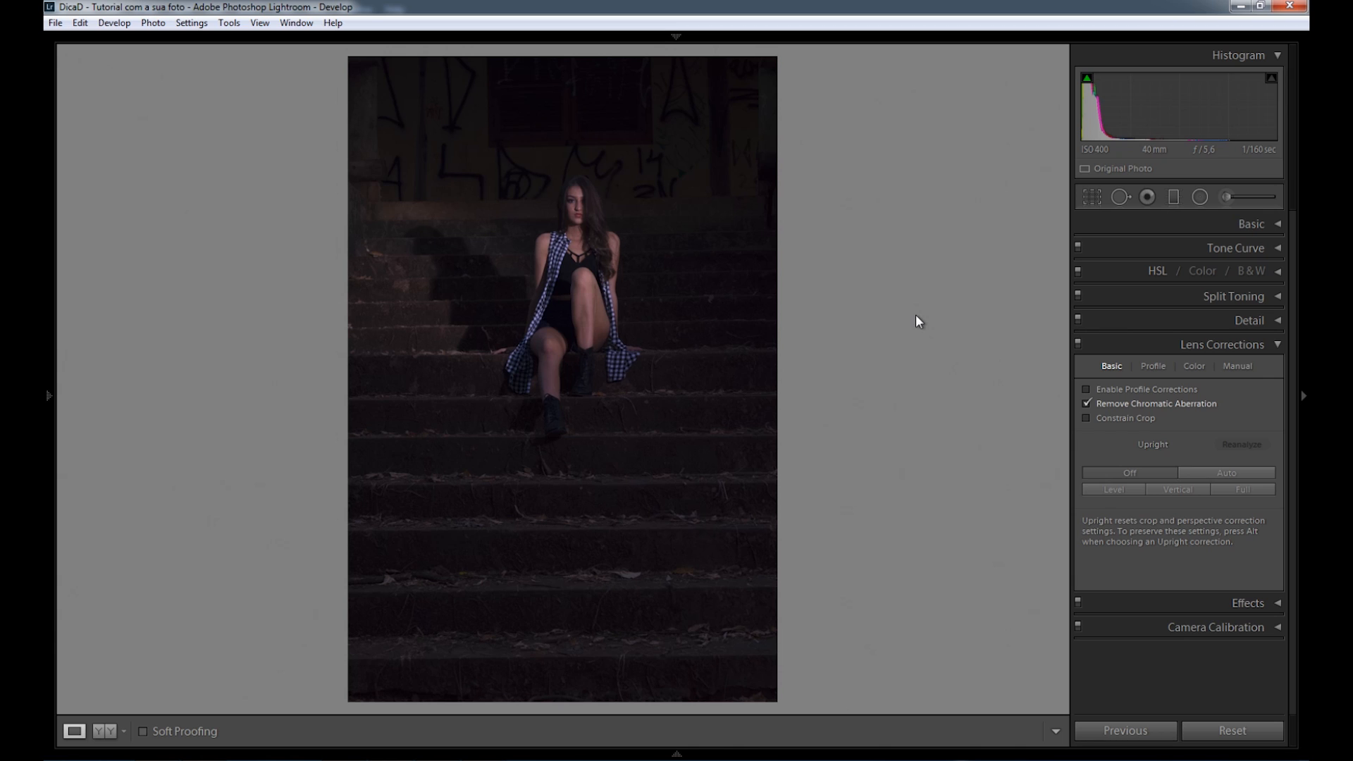
pyautogui.click(1206, 323)
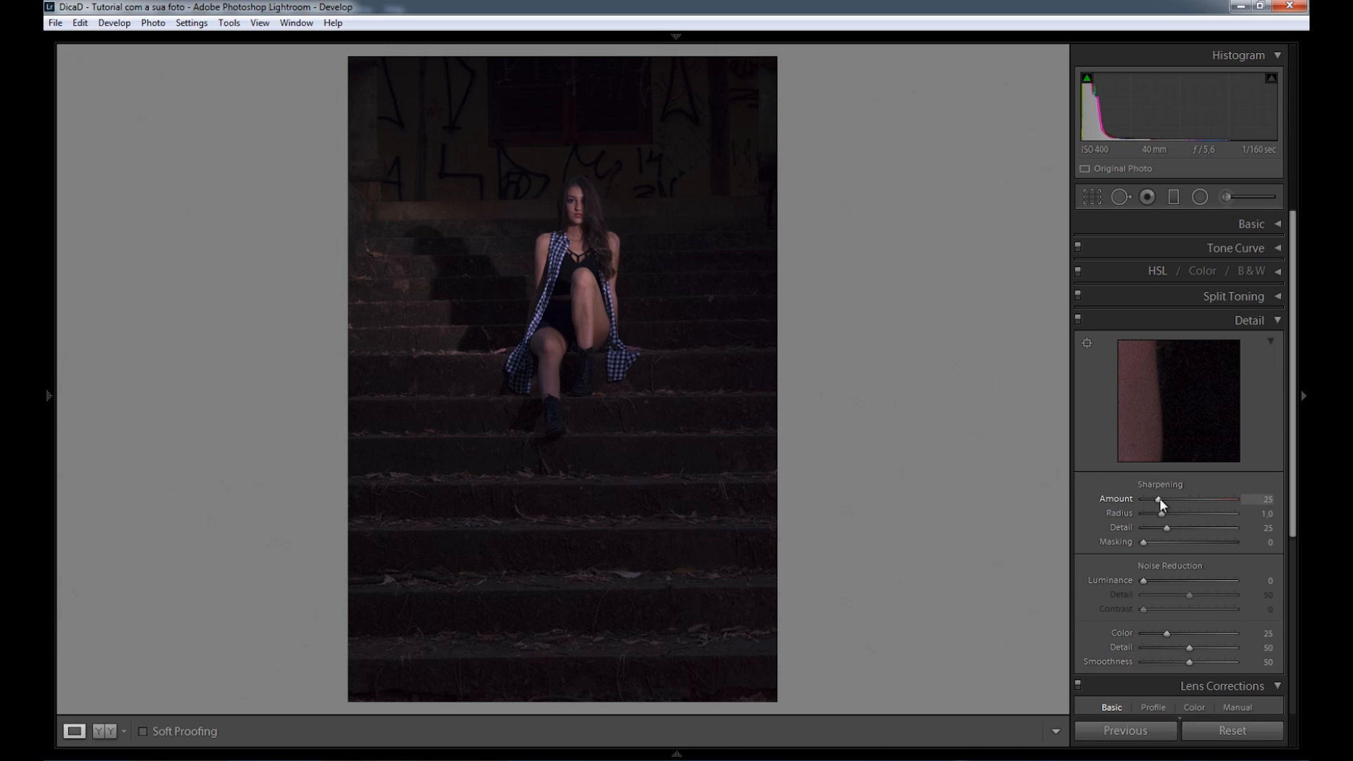
pyautogui.click(1162, 580)
pyautogui.moveTo(1162, 579); pyautogui.dragTo(1161, 581)
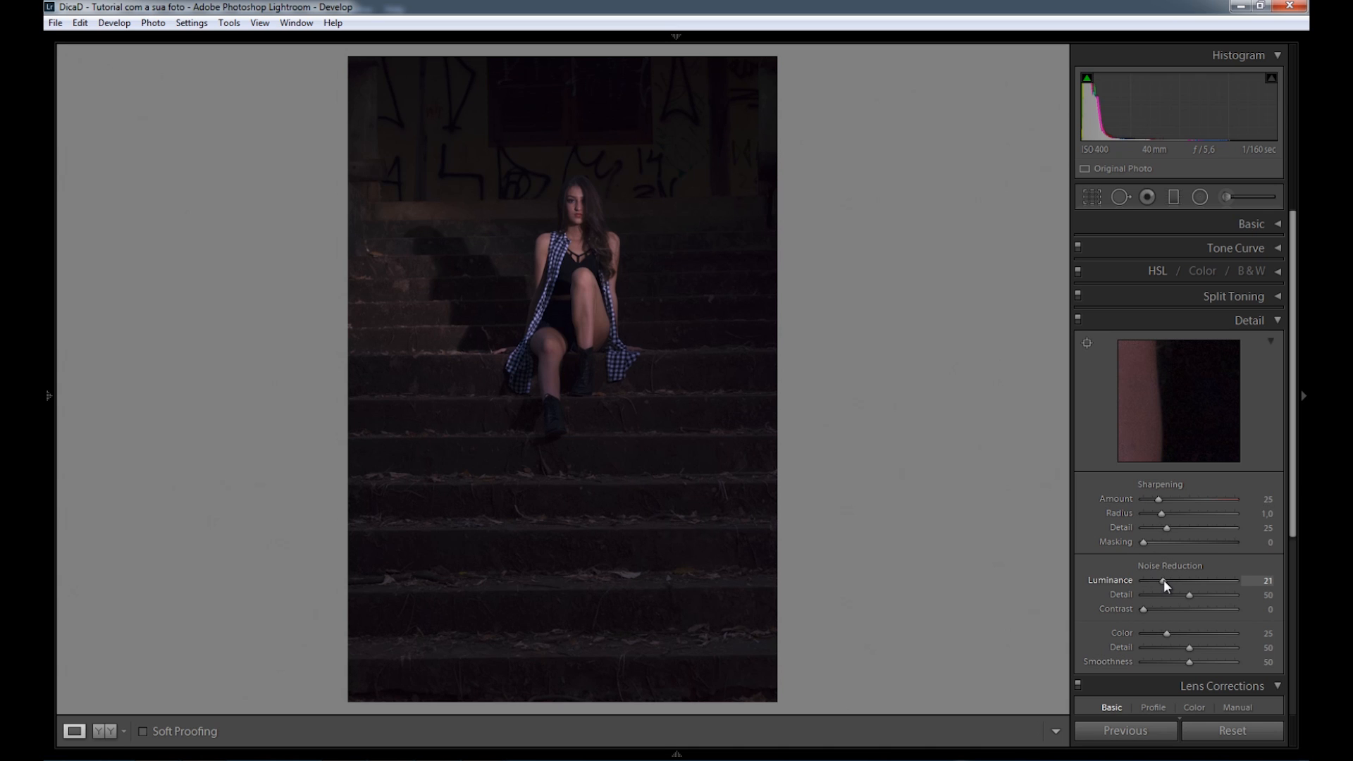
pyautogui.moveTo(1164, 579); pyautogui.dragTo(1169, 573)
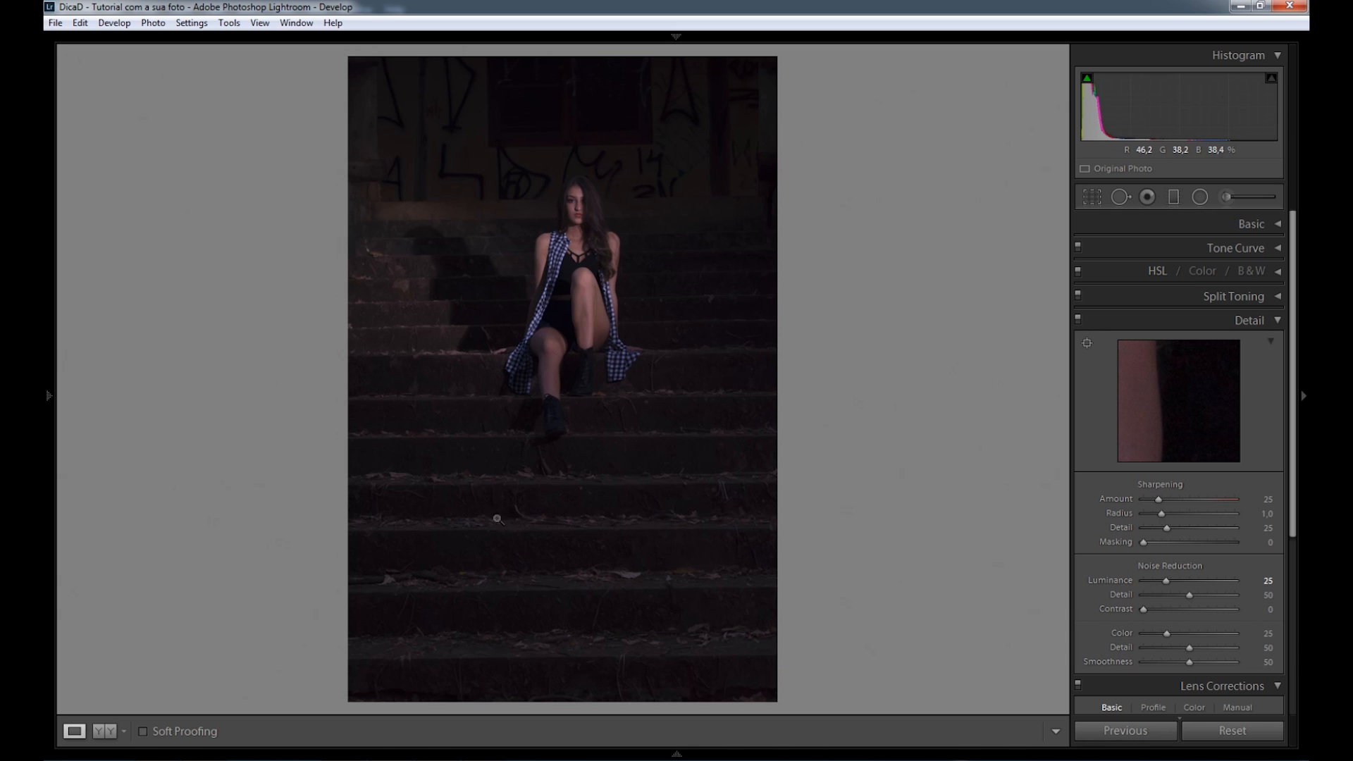
pyautogui.click(1279, 319)
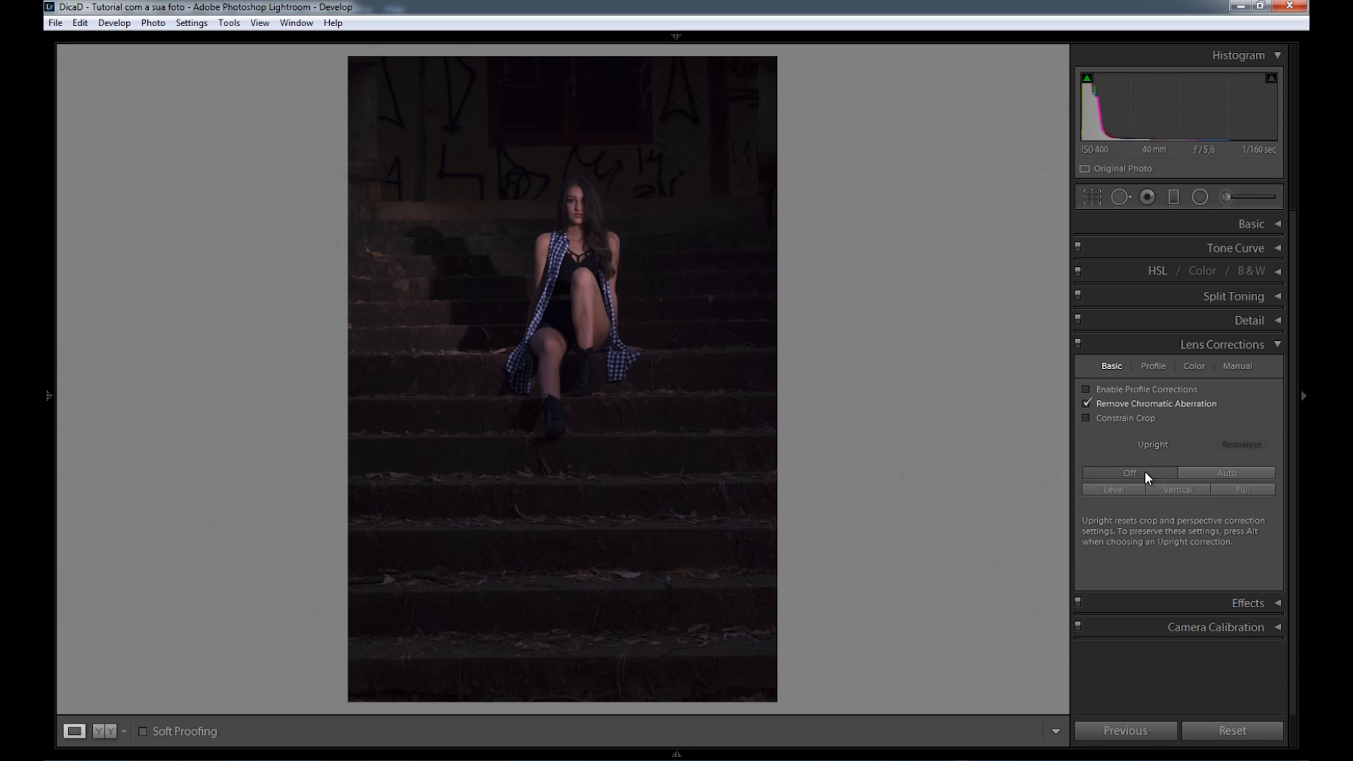
pyautogui.click(1280, 322)
pyautogui.click(1280, 322)
pyautogui.click(1276, 342)
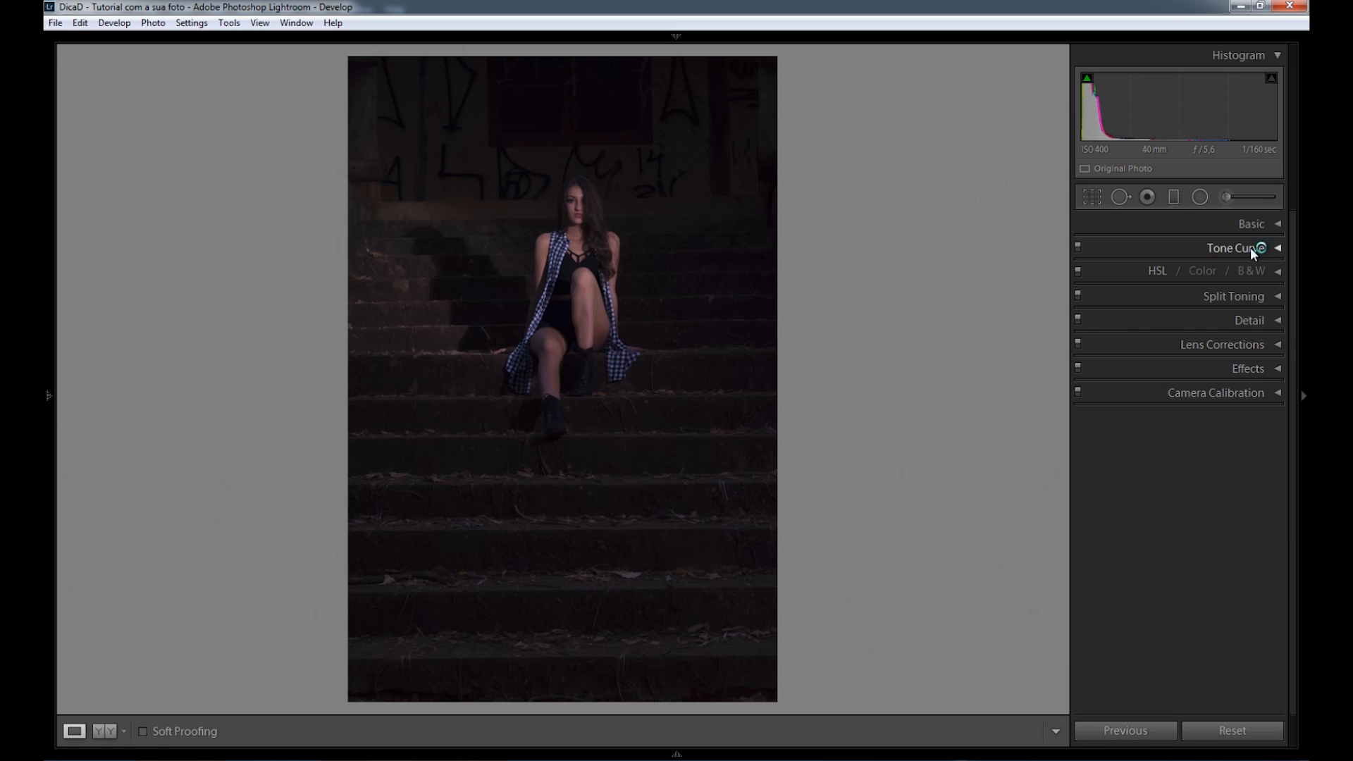
# Raise the exposure to +1.07 and set the white balance by sampling the model's checkered shirt
pyautogui.click(1274, 223)
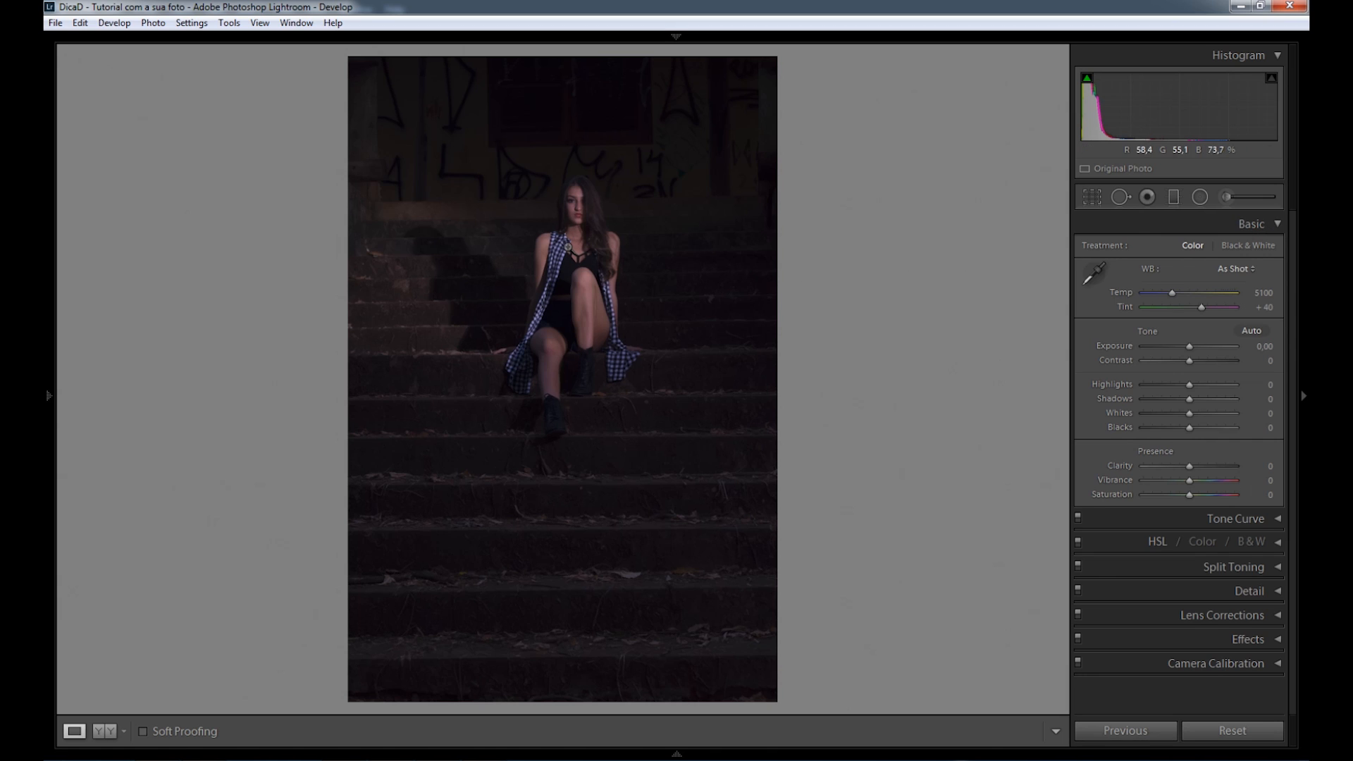
pyautogui.moveTo(1190, 346); pyautogui.dragTo(1197, 345)
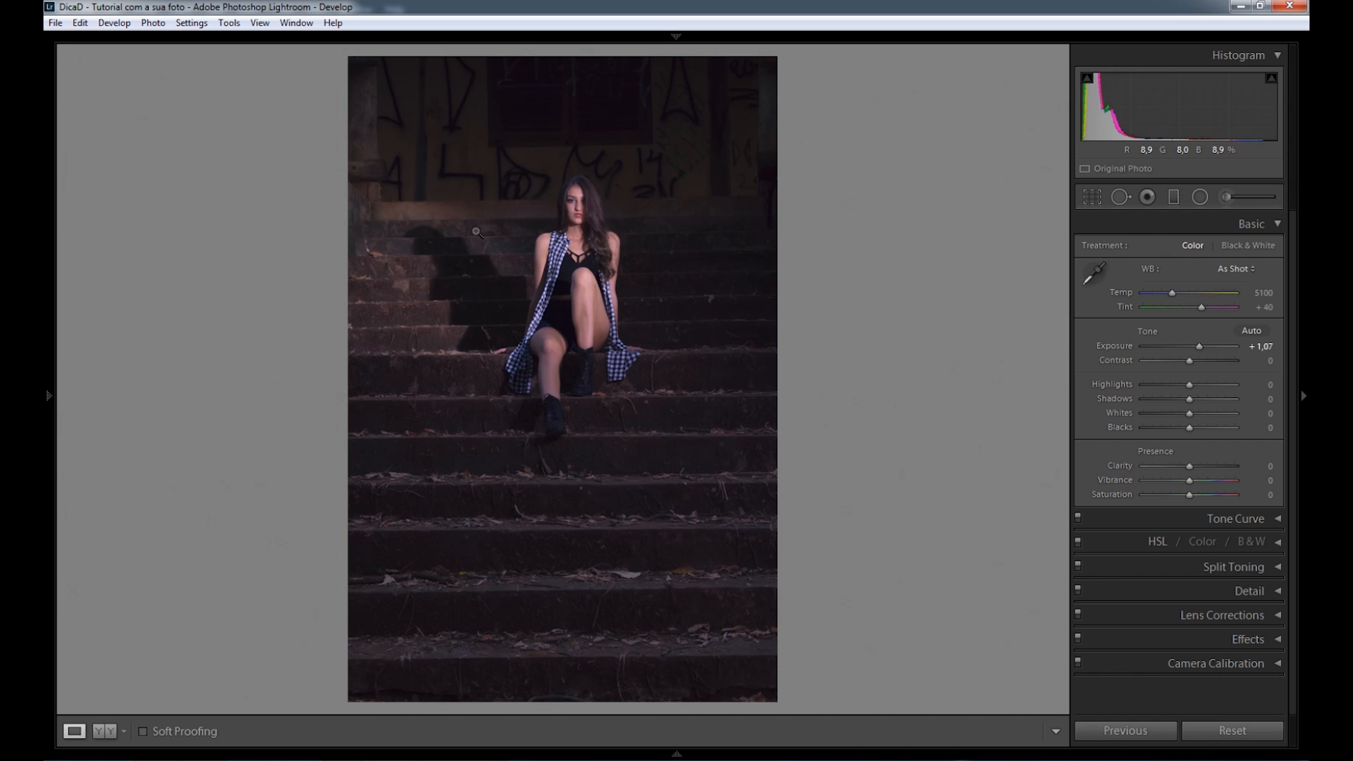
pyautogui.click(564, 263)
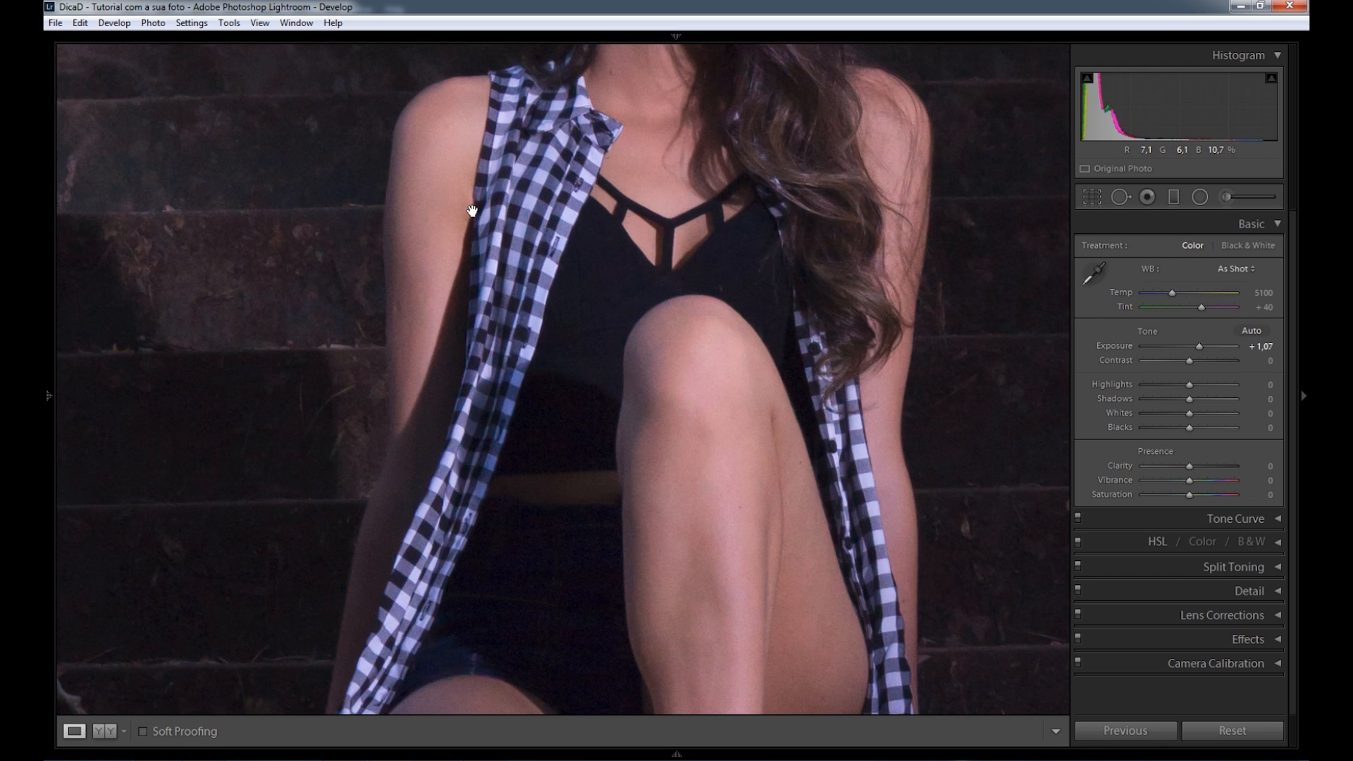
pyautogui.click(1097, 275)
pyautogui.click(570, 215)
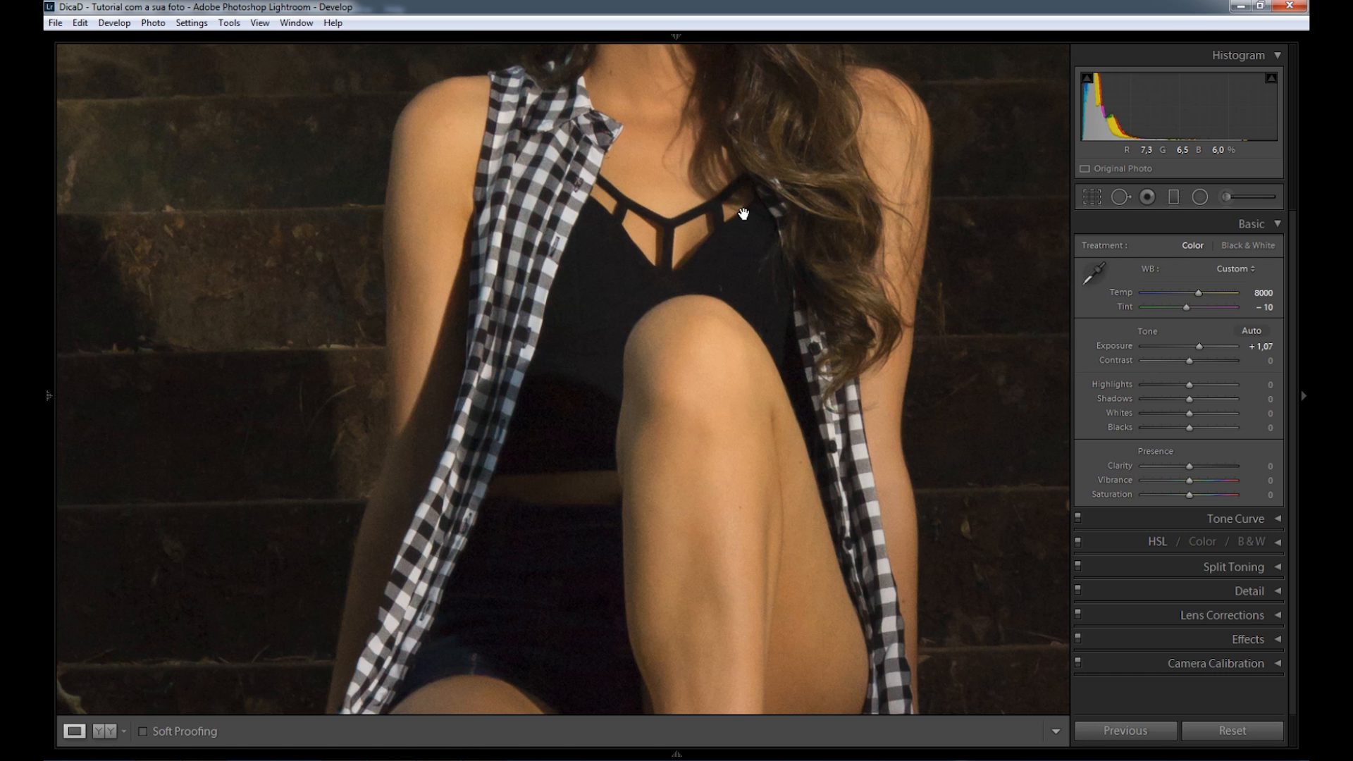
pyautogui.click(702, 250)
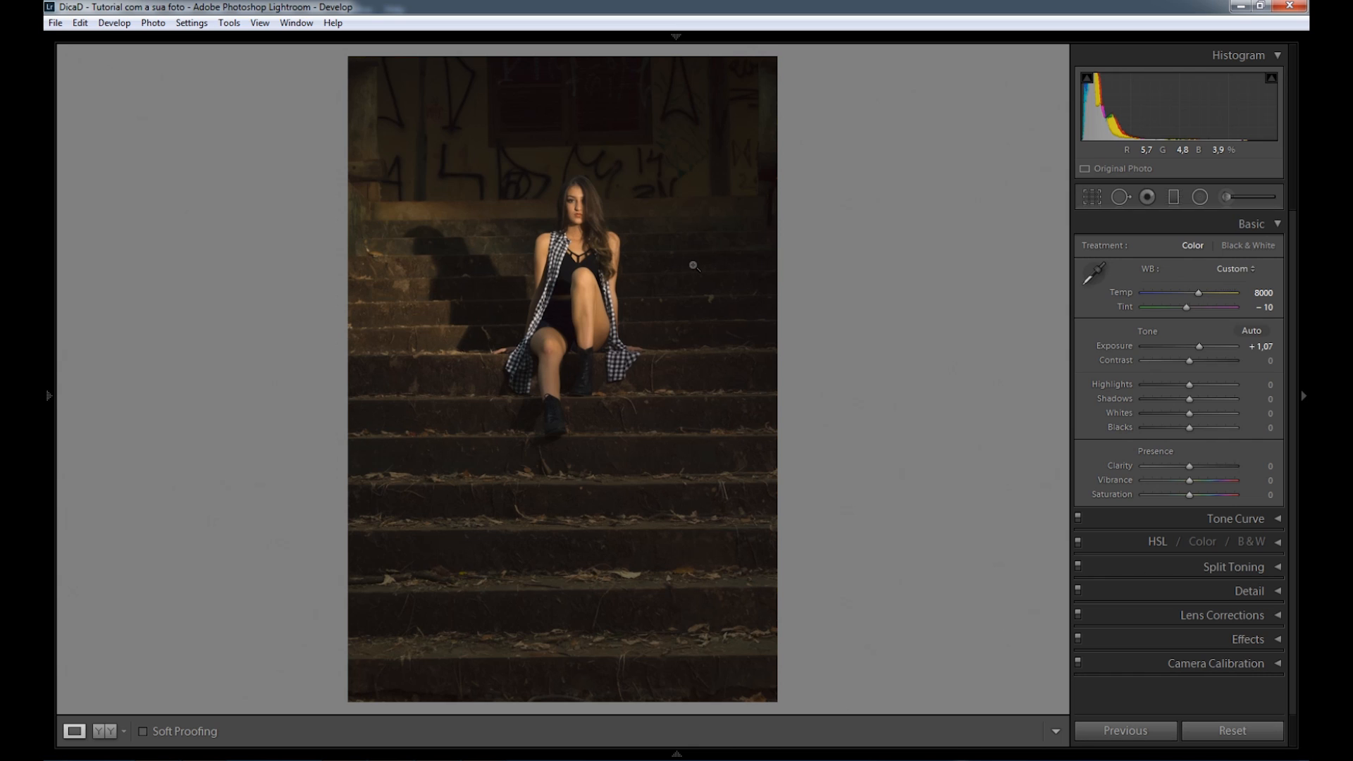
# Crop the photo tighter at its original aspect ratio, trimming the right side and the lowest stairs
pyautogui.click(1091, 198)
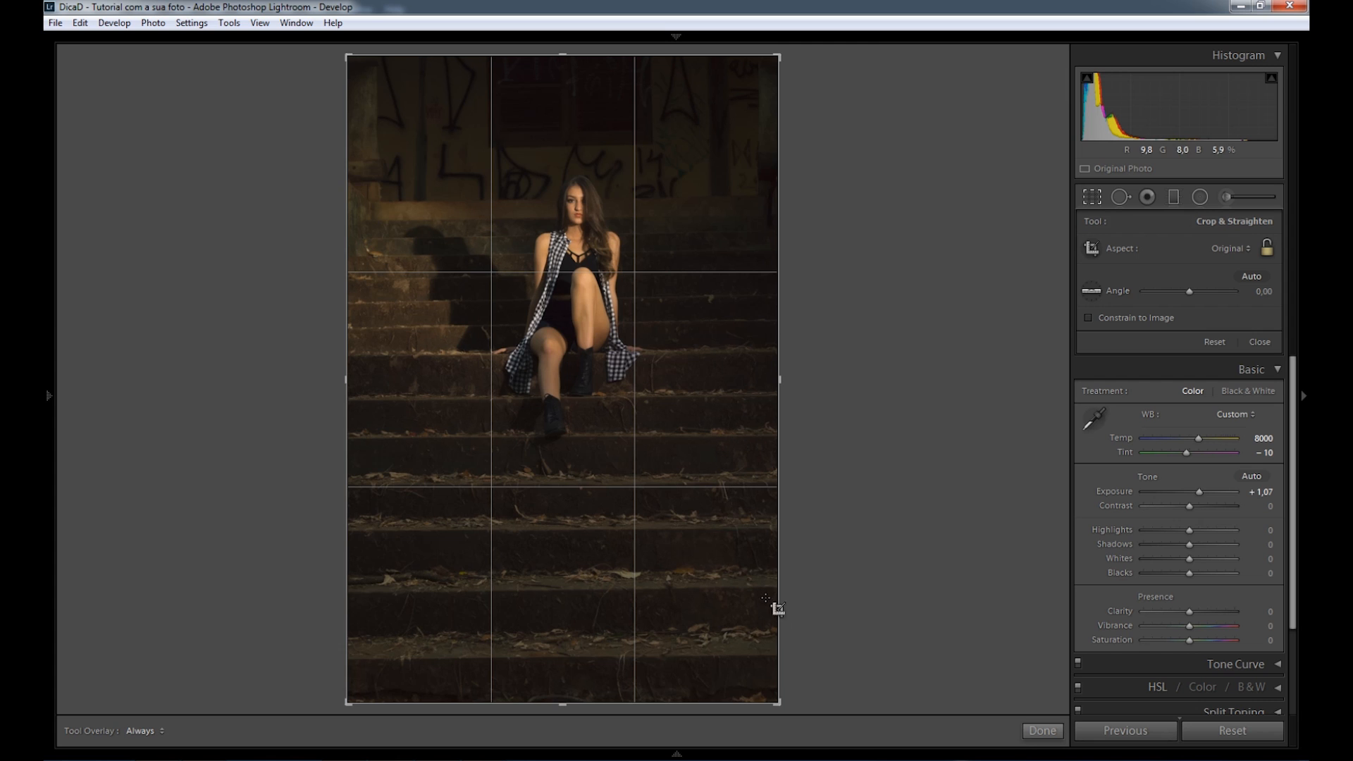
pyautogui.press('shift')
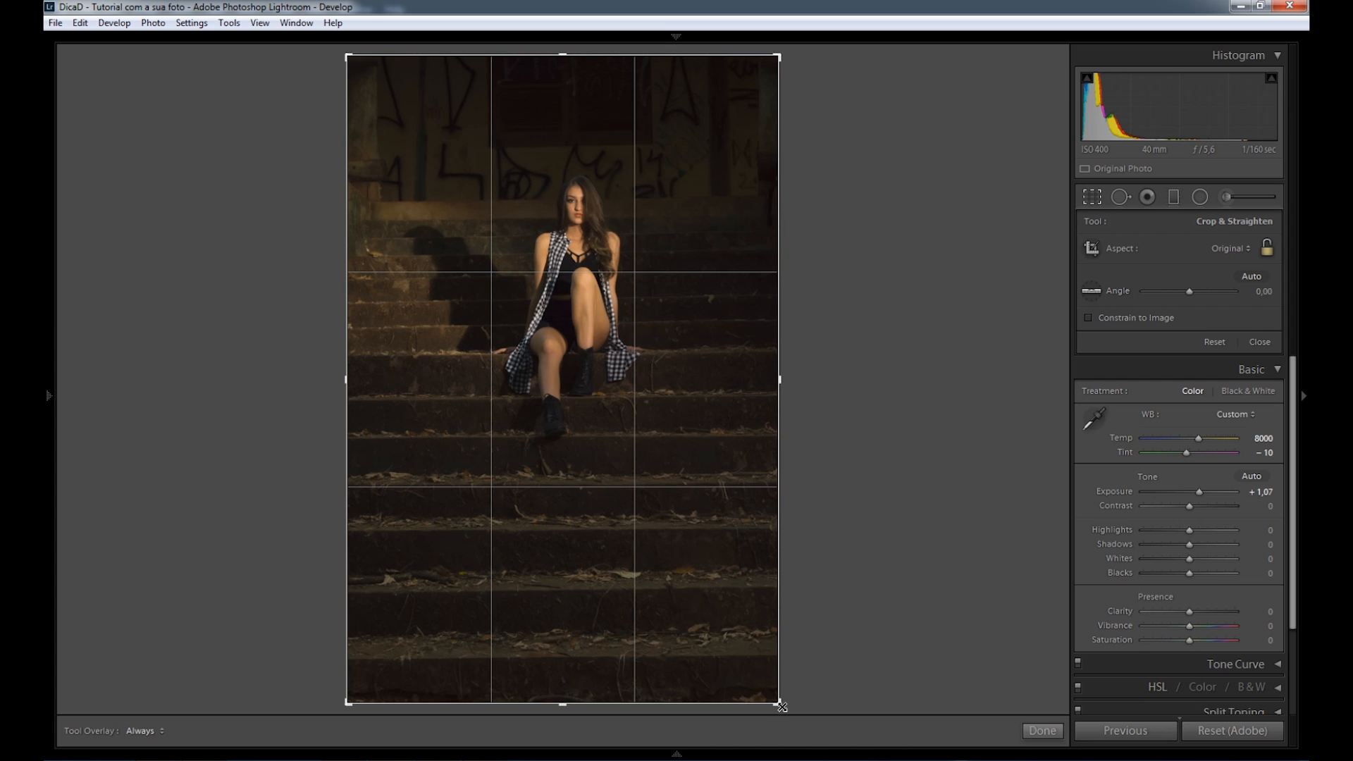
pyautogui.moveTo(781, 706); pyautogui.dragTo(749, 694)
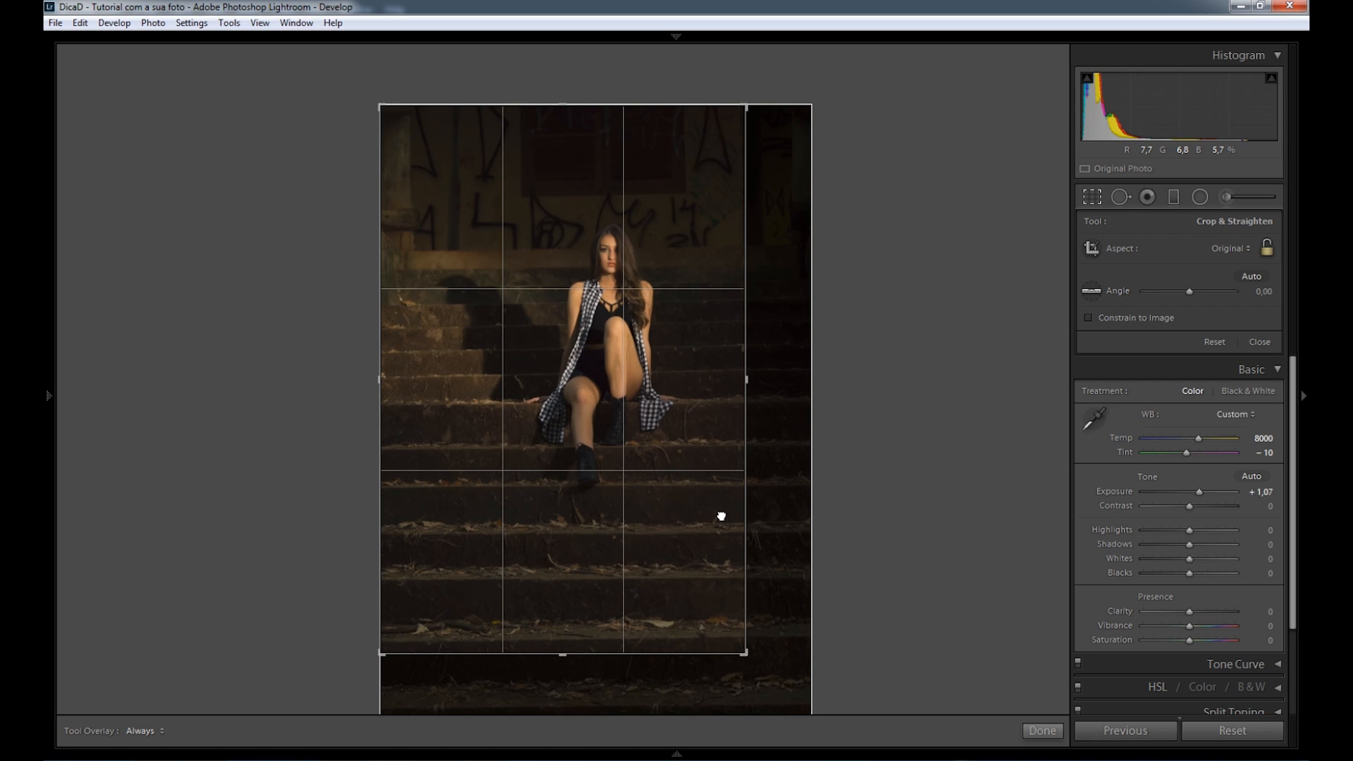
pyautogui.moveTo(721, 517); pyautogui.dragTo(721, 514)
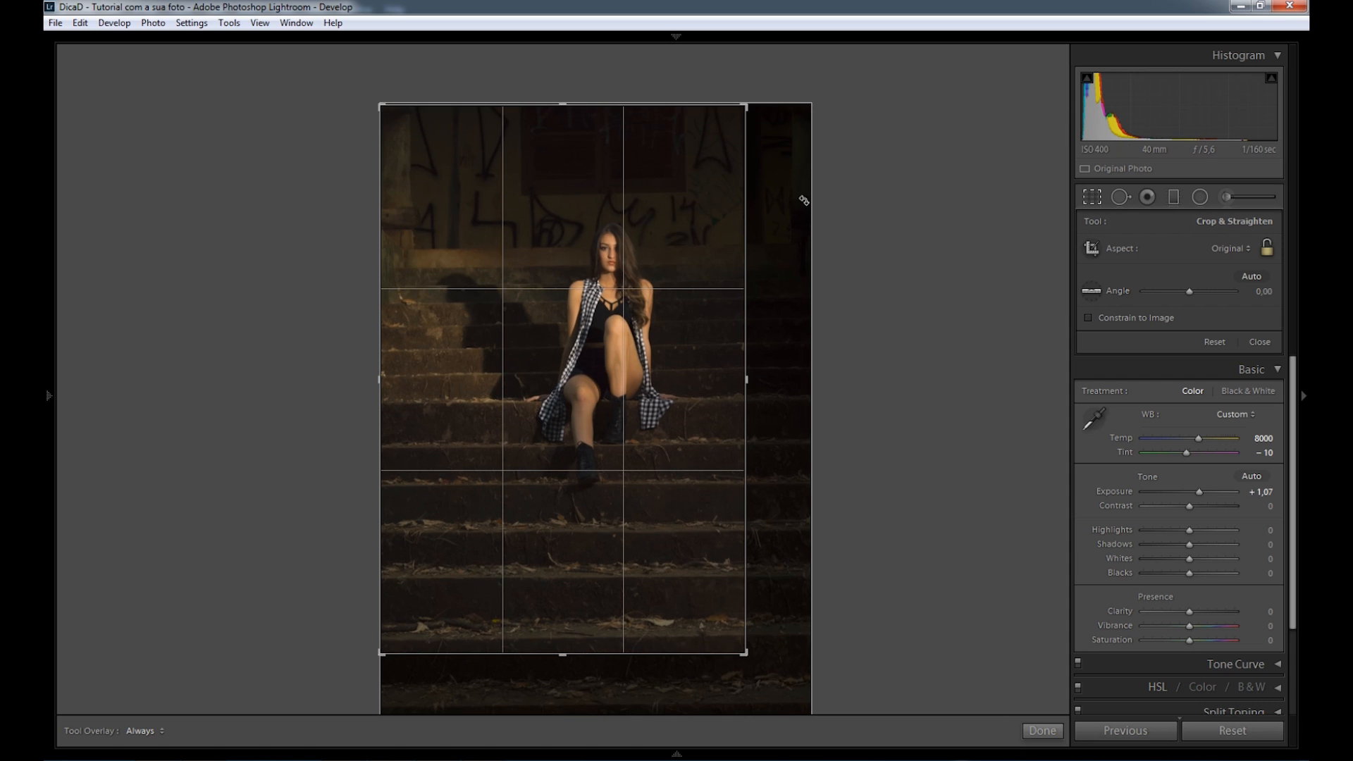
pyautogui.click(1093, 200)
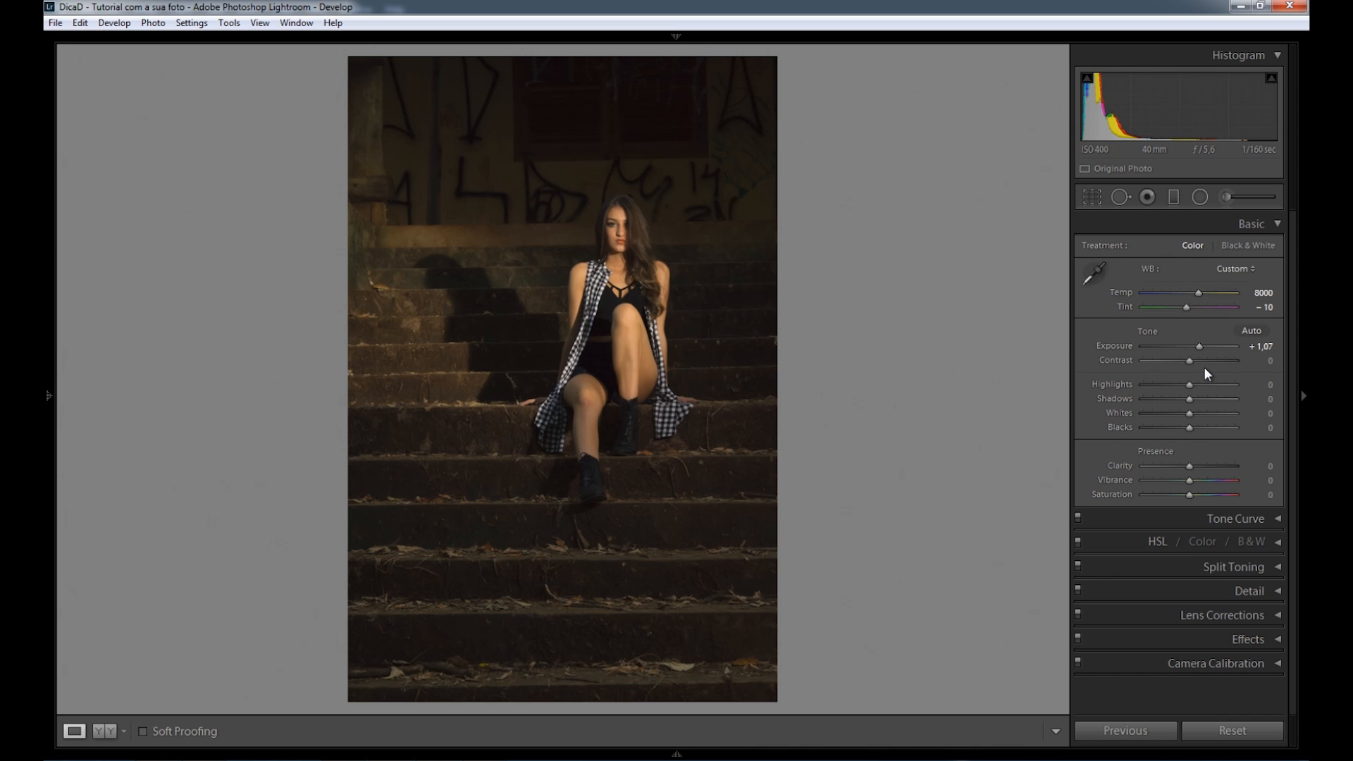
# Lower the blacks of the photo to -33
pyautogui.click(1180, 428)
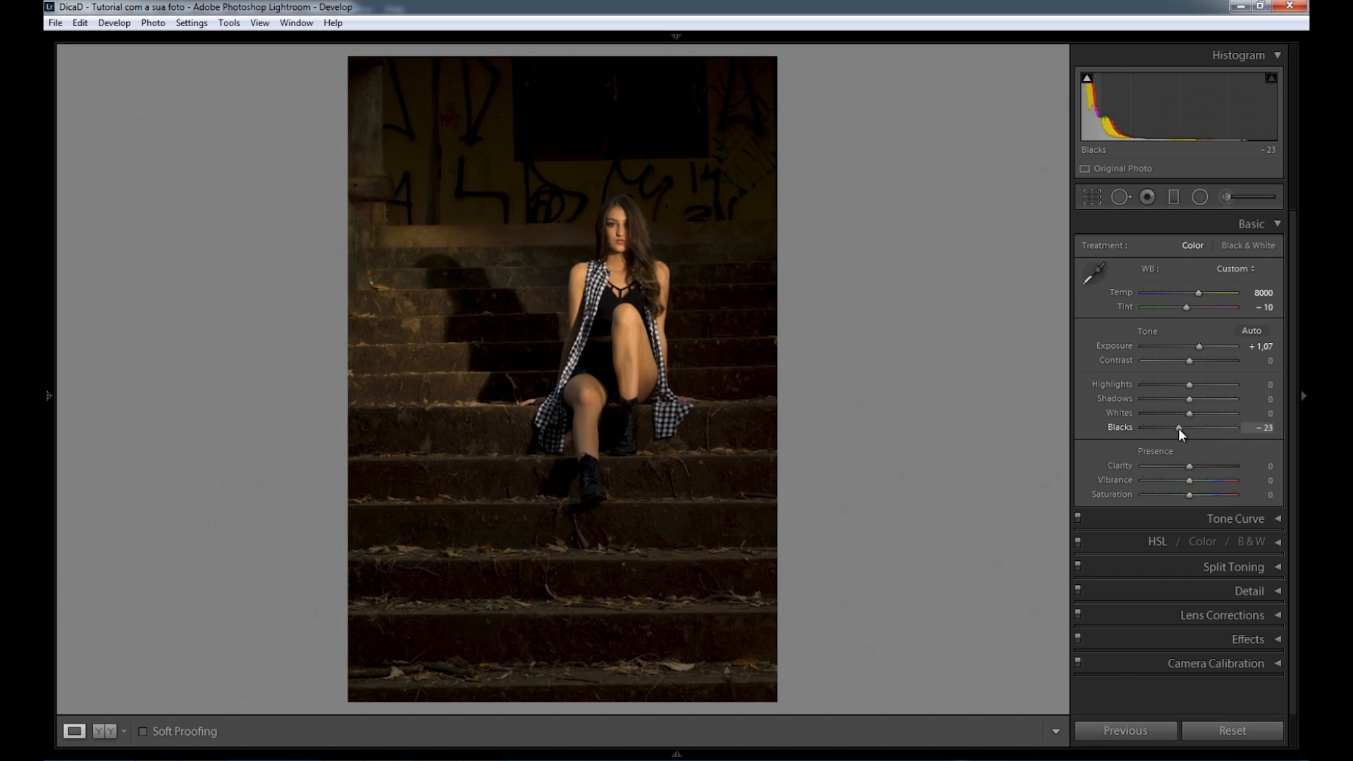
pyautogui.moveTo(1179, 428); pyautogui.dragTo(1177, 429)
pyautogui.moveTo(1177, 429); pyautogui.dragTo(1173, 429)
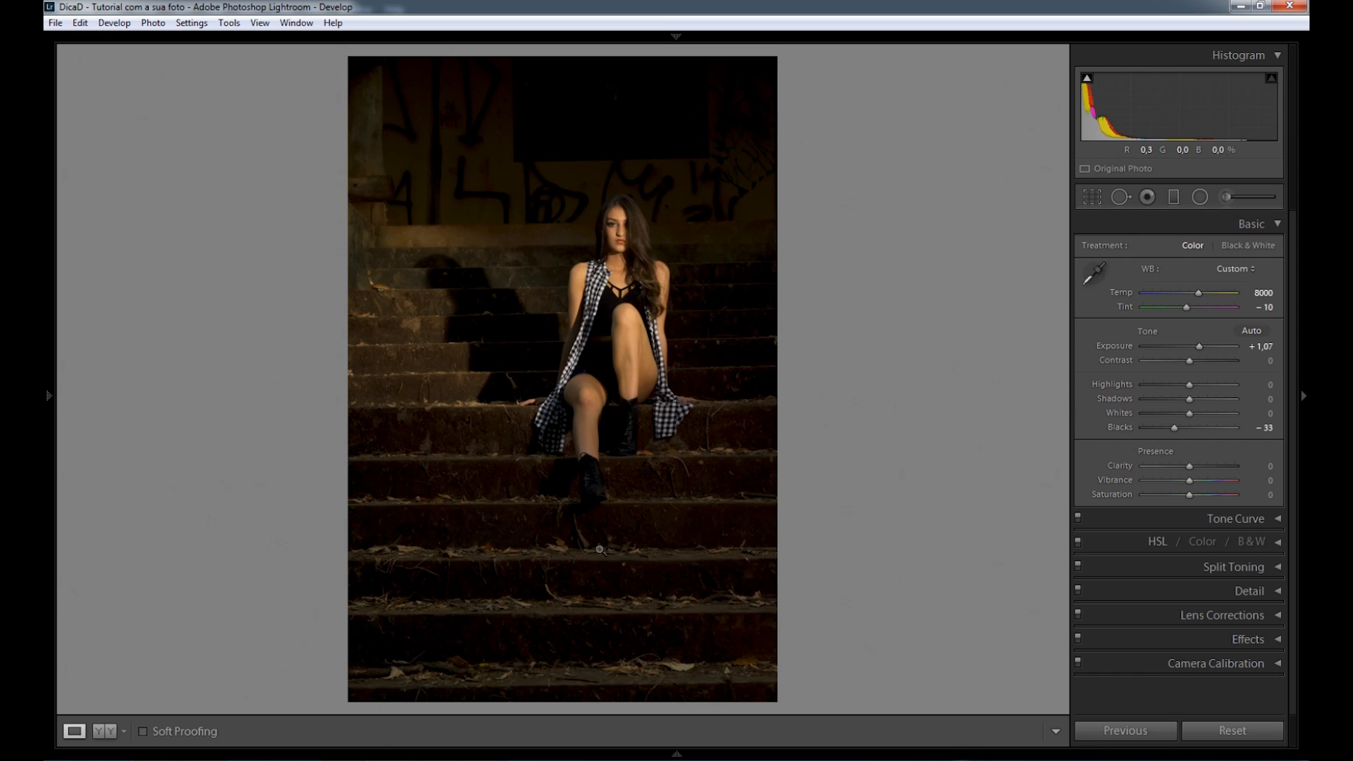
# Raise the shadows to +20 and the whites to +33
pyautogui.click(1196, 398)
pyautogui.click(1196, 414)
pyautogui.moveTo(1200, 414); pyautogui.dragTo(1208, 421)
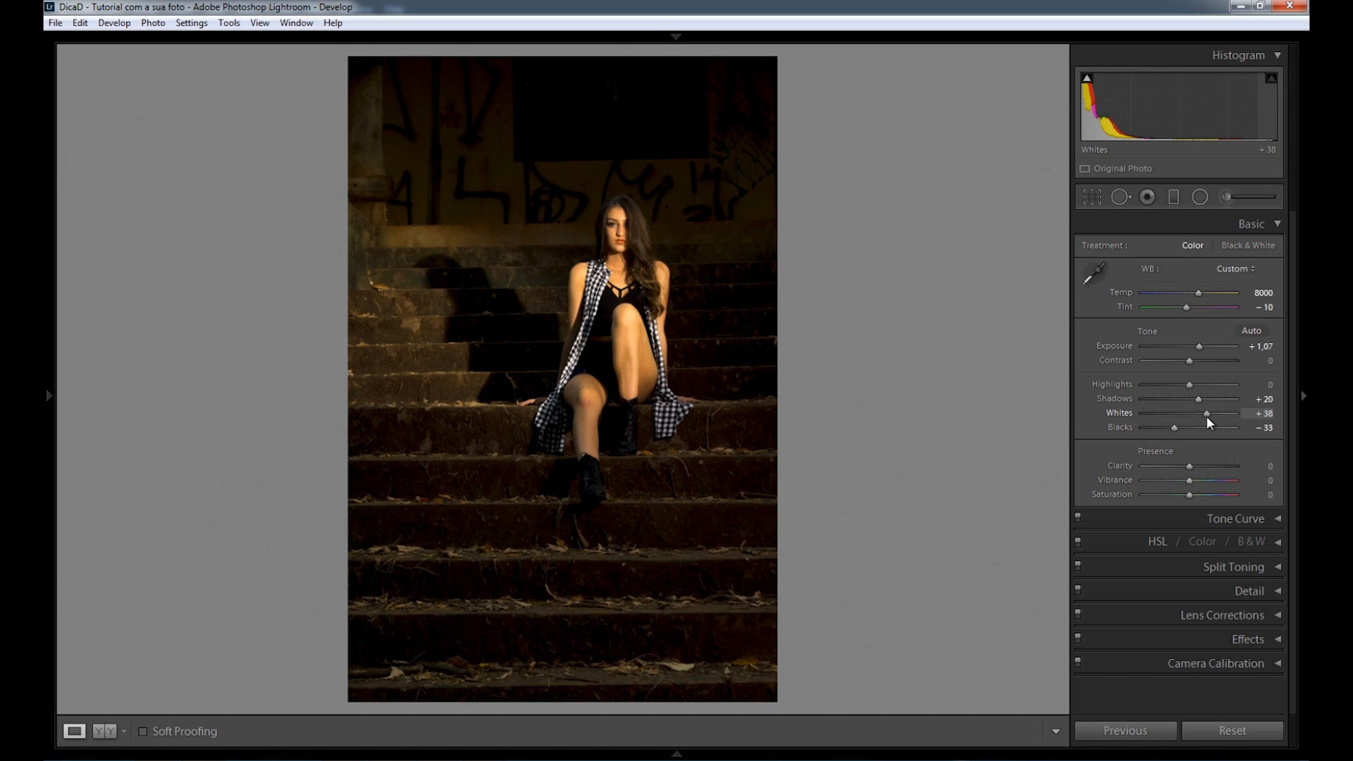
pyautogui.moveTo(1202, 422)
pyautogui.mouseDown()
pyautogui.moveTo(1152, 420)
pyautogui.moveTo(1200, 420)
pyautogui.mouseUp()
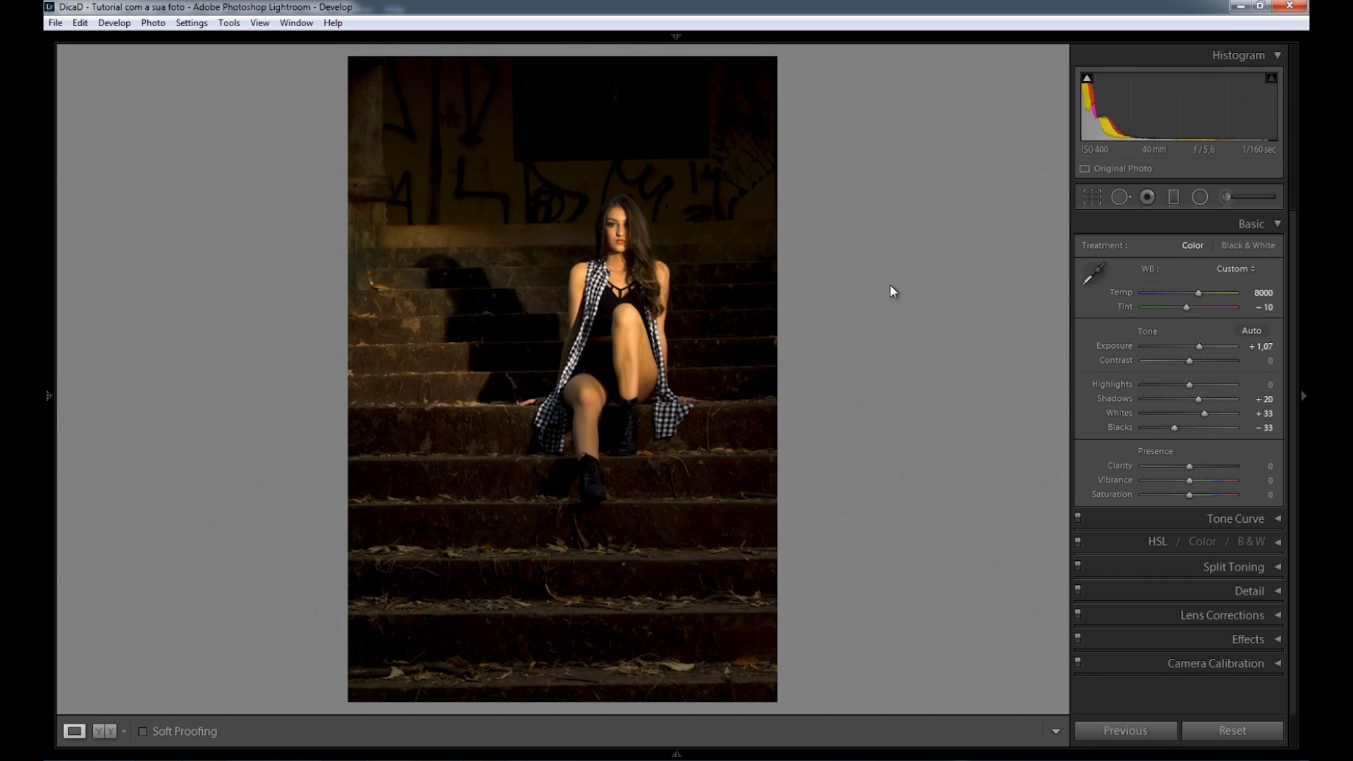
# Lower the highlights to -16 while checking the model's face and skin up close
pyautogui.click(620, 276)
pyautogui.moveTo(632, 226); pyautogui.dragTo(598, 371)
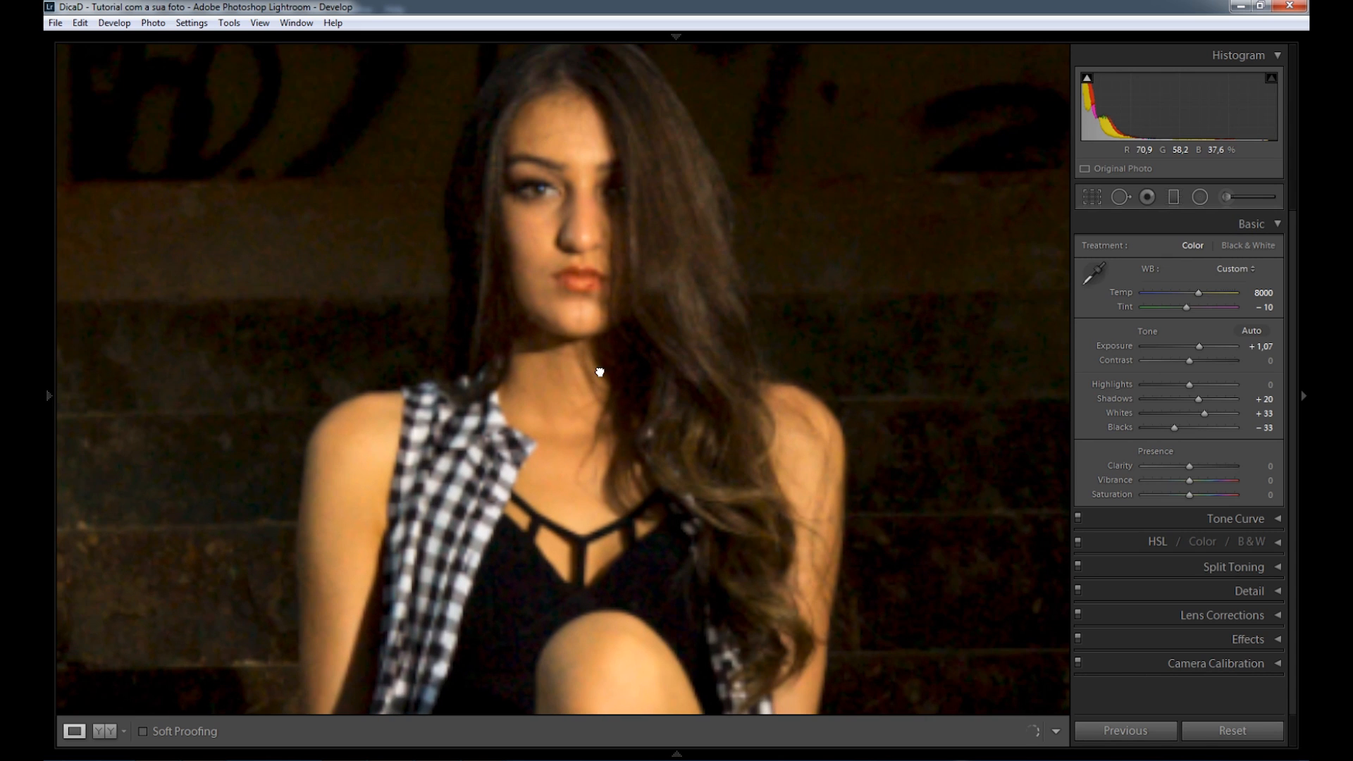
pyautogui.moveTo(610, 483); pyautogui.dragTo(761, 318)
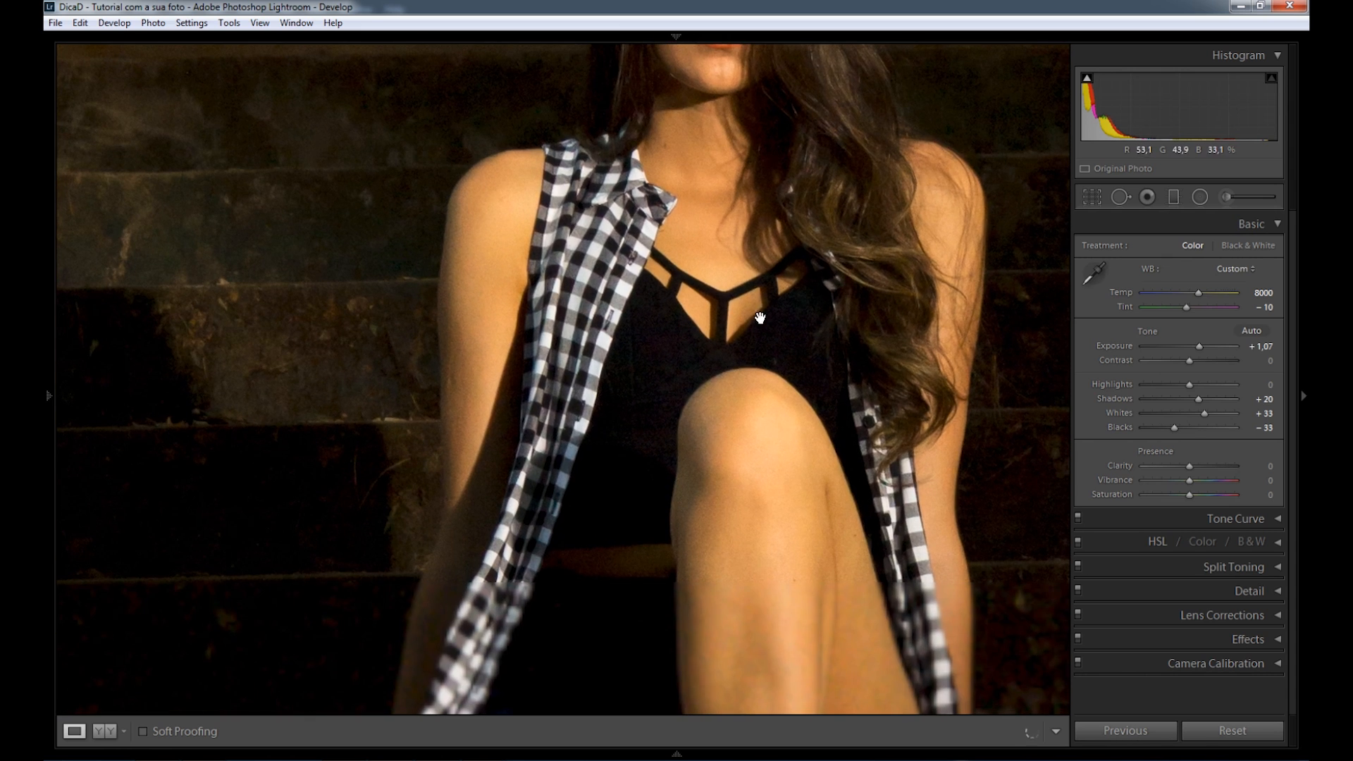
pyautogui.click(1178, 382)
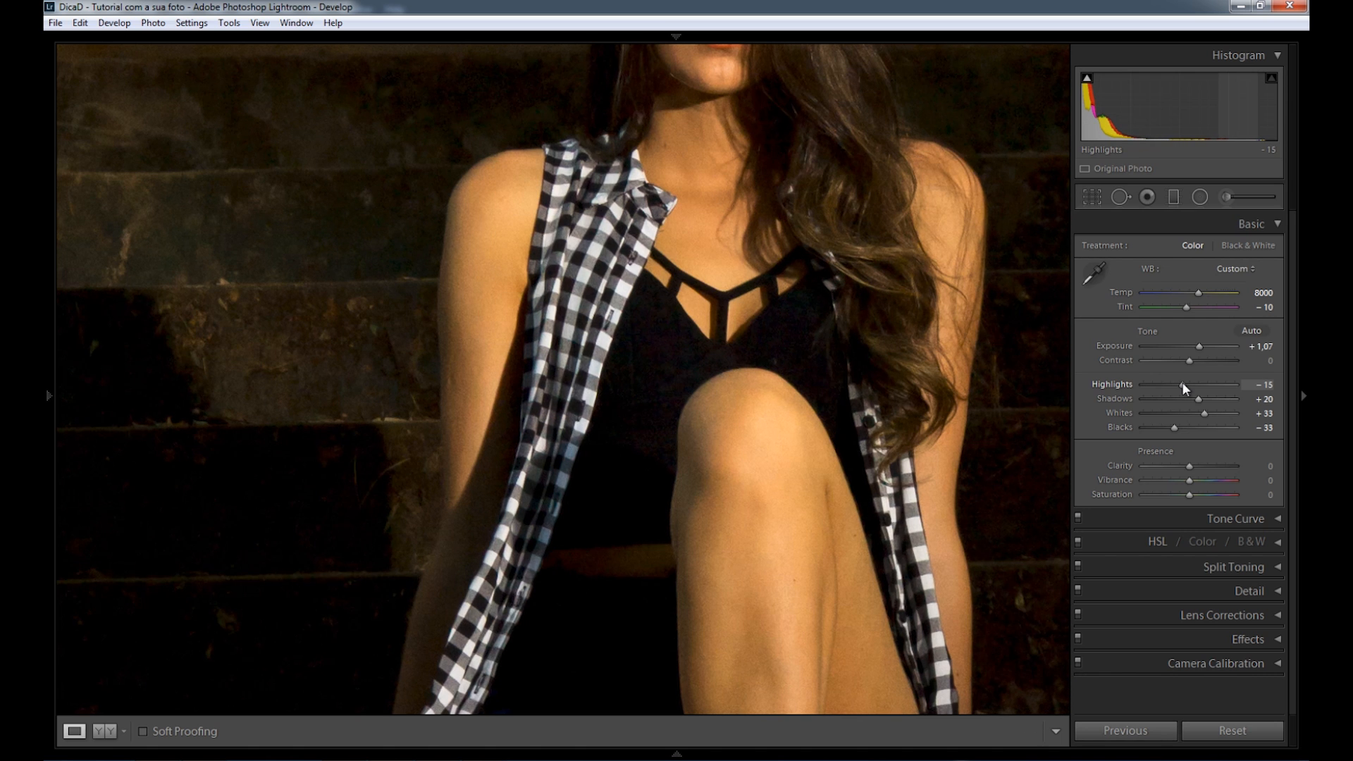
pyautogui.click(716, 403)
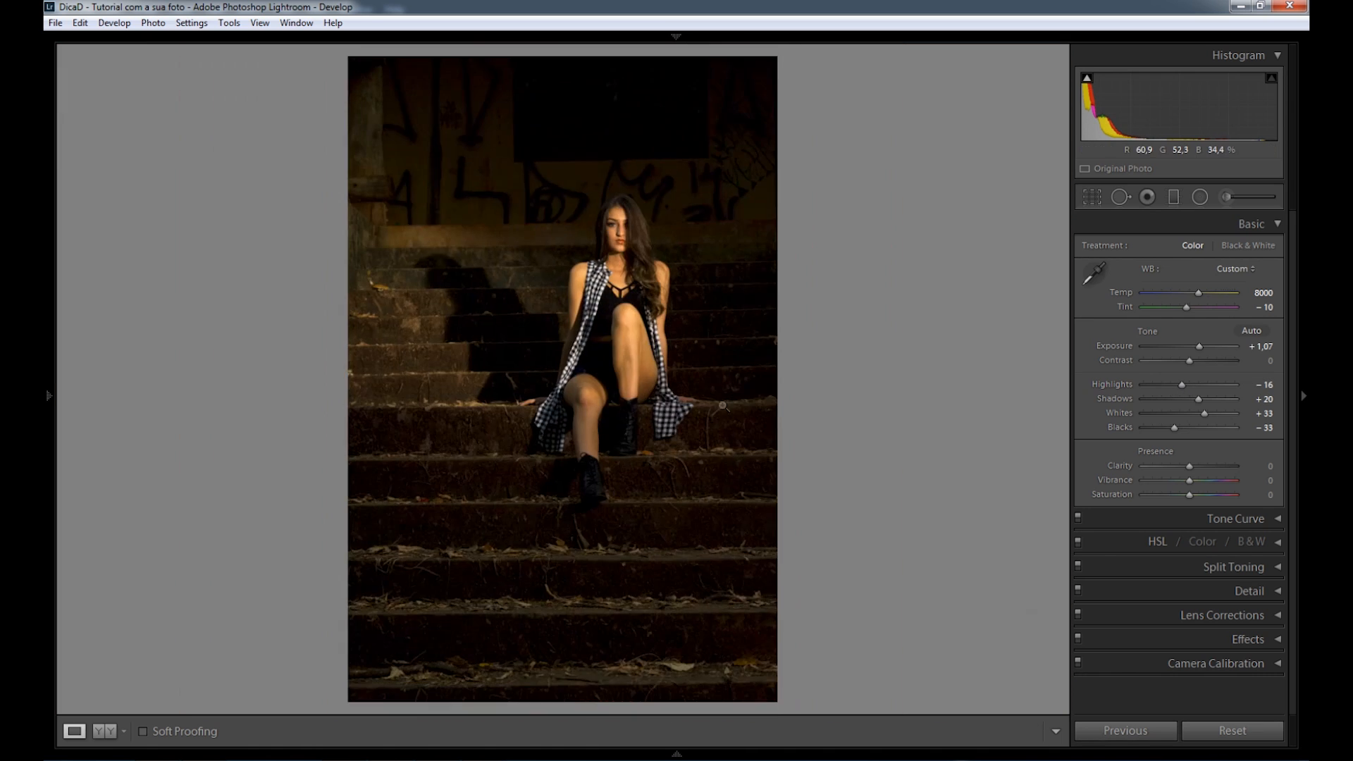
# Examine the model's face, the surrounding wall and the leaf-covered steps up close, returning to the full photo
pyautogui.click(619, 270)
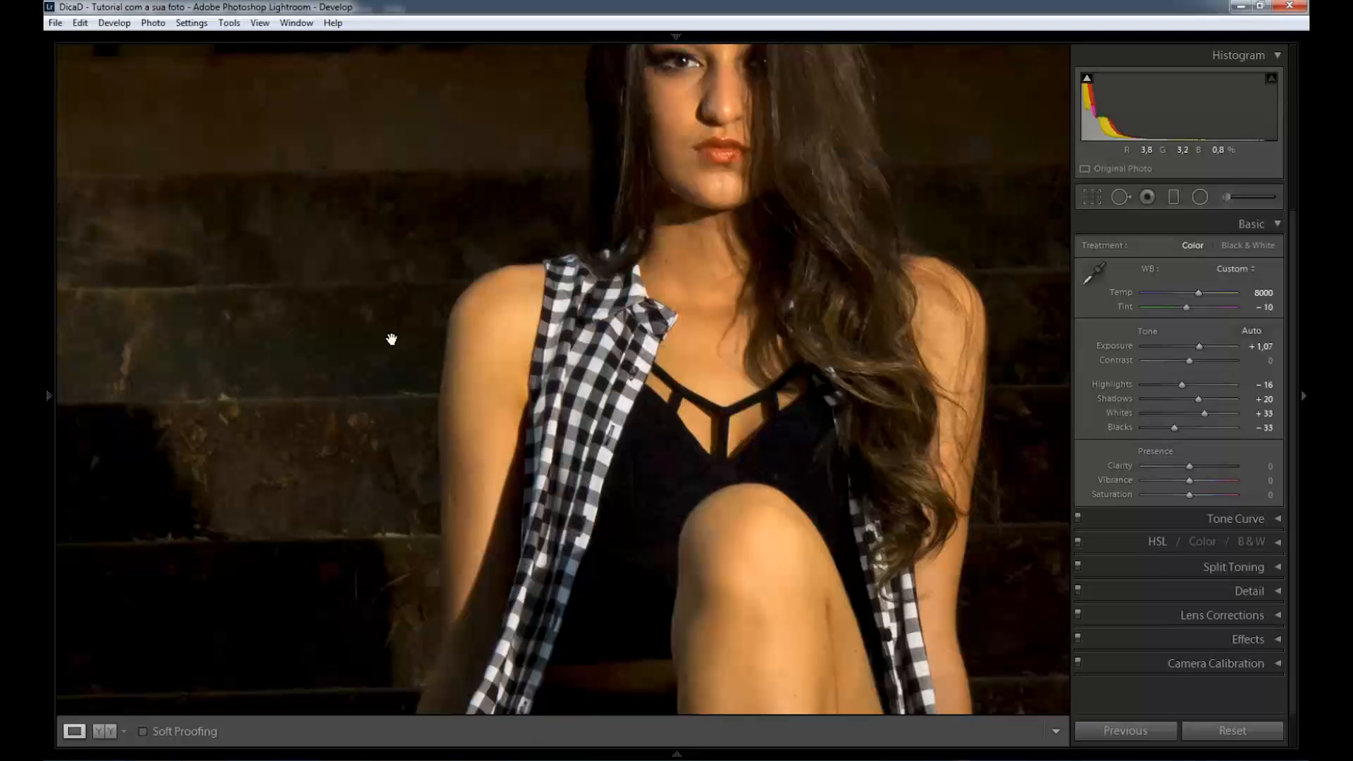
pyautogui.moveTo(847, 240); pyautogui.dragTo(839, 489)
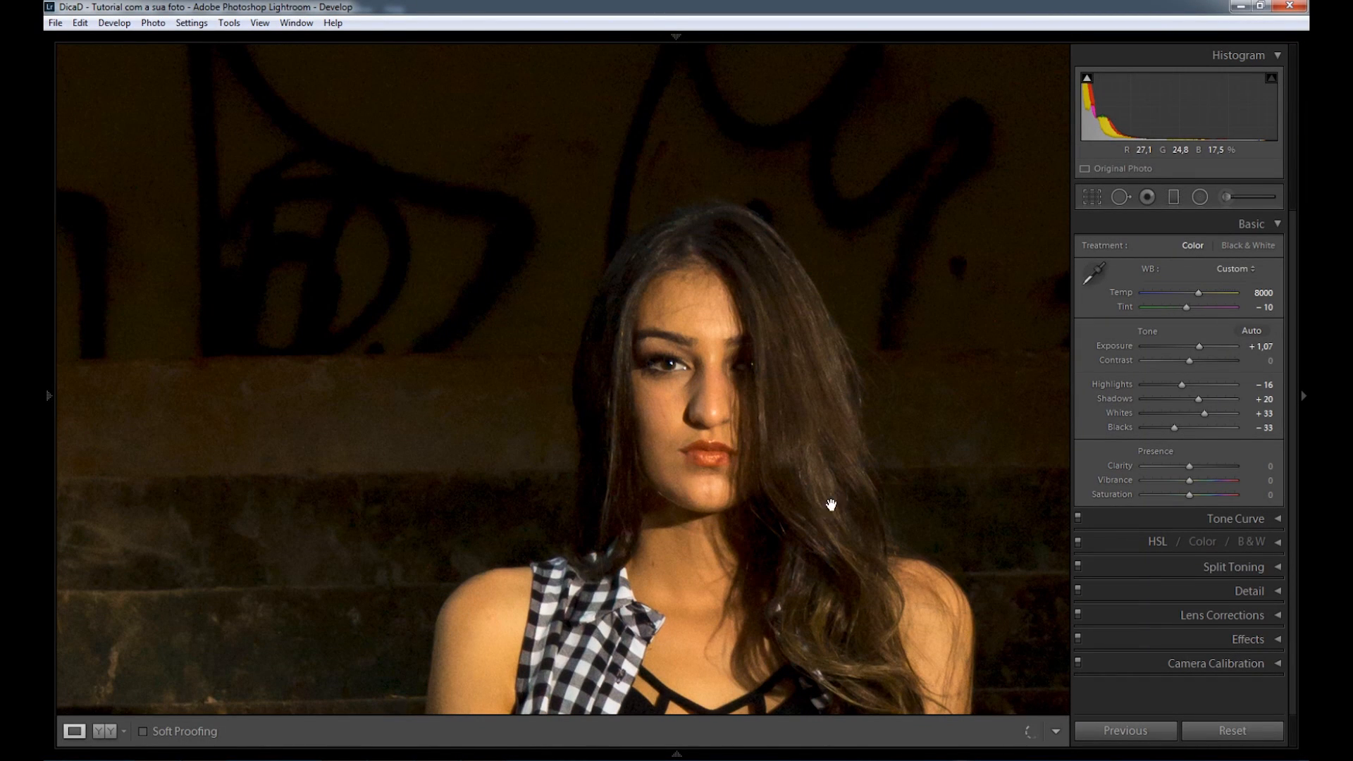
pyautogui.moveTo(427, 527)
pyautogui.mouseDown()
pyautogui.moveTo(465, 465)
pyautogui.moveTo(712, 205)
pyautogui.mouseUp()
pyautogui.moveTo(693, 388)
pyautogui.mouseDown()
pyautogui.moveTo(627, 324)
pyautogui.moveTo(427, 241)
pyautogui.mouseUp()
pyautogui.click(732, 268)
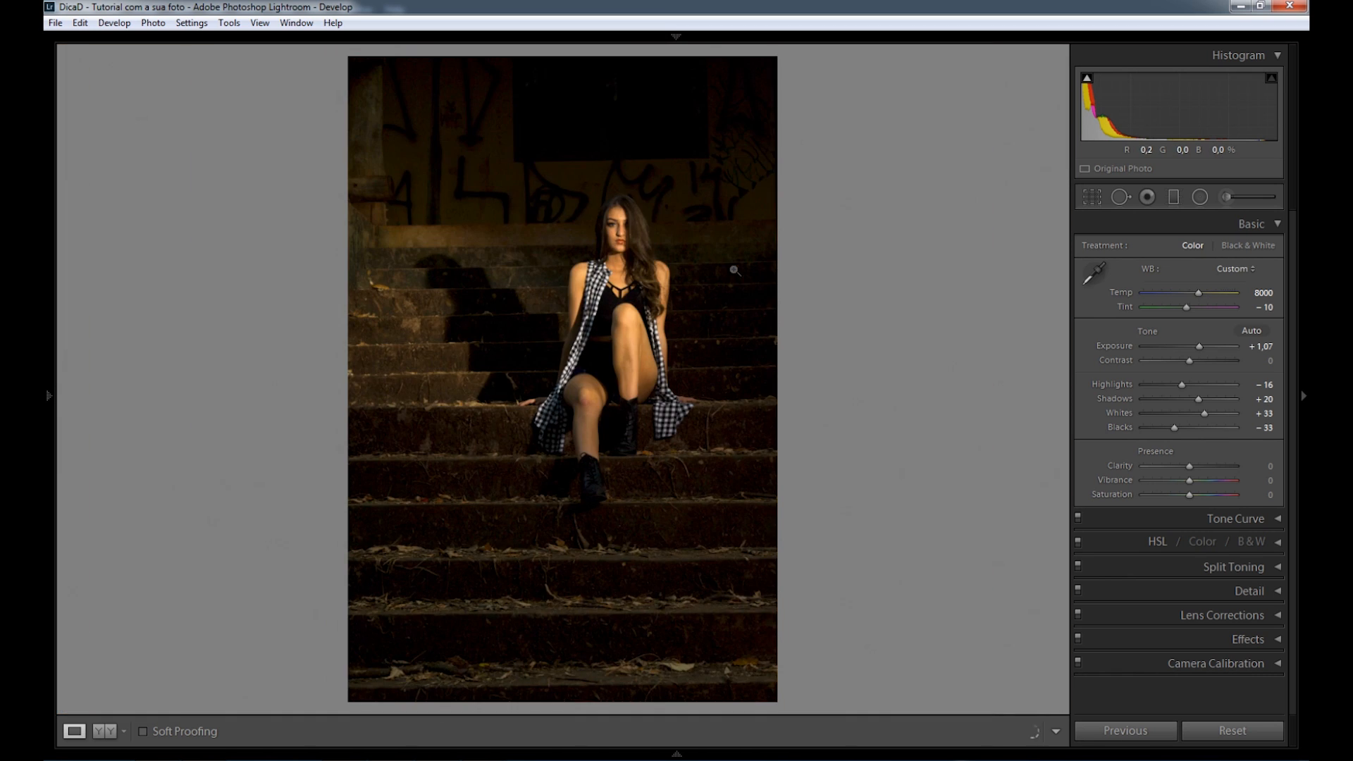
pyautogui.click(541, 539)
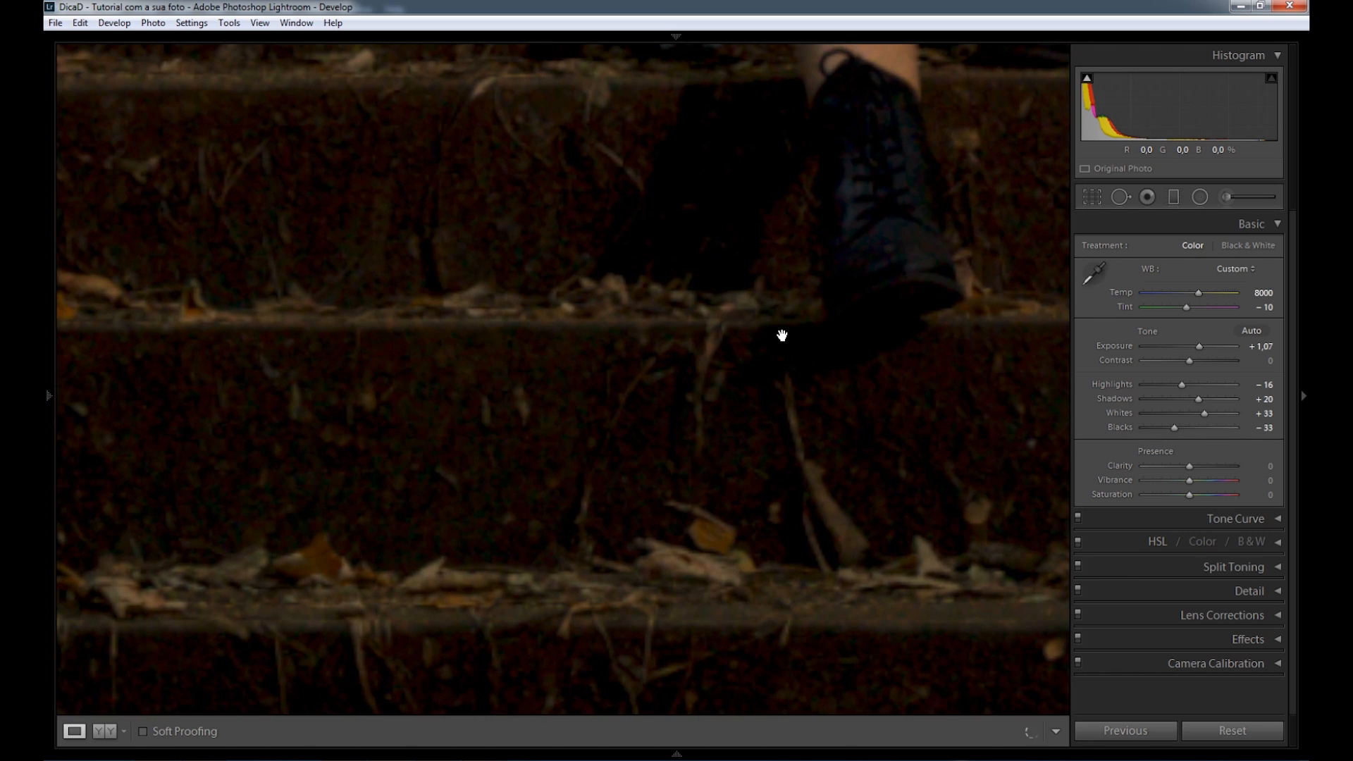
pyautogui.click(631, 414)
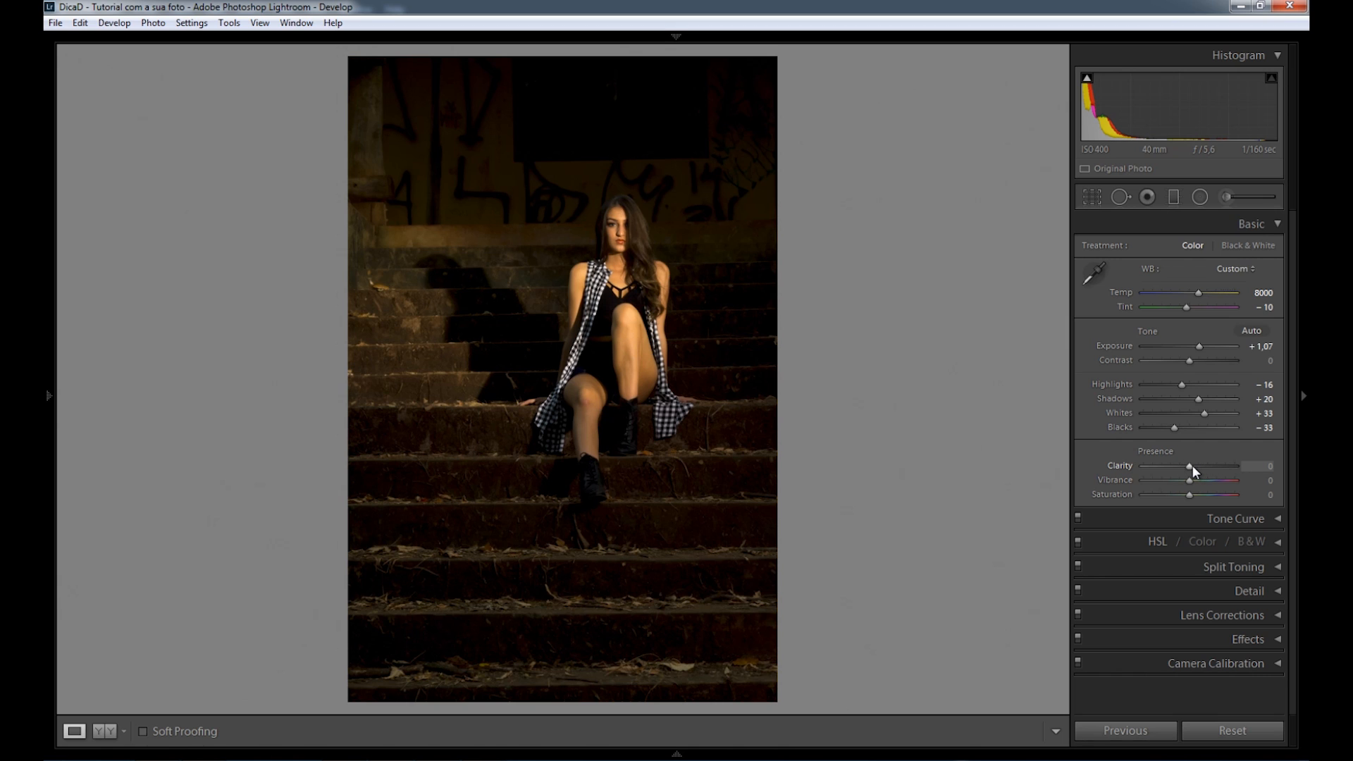
# Set the clarity to +15 and compare the steps near the boots without and with the clarity change
pyautogui.moveTo(1193, 467); pyautogui.dragTo(1200, 468)
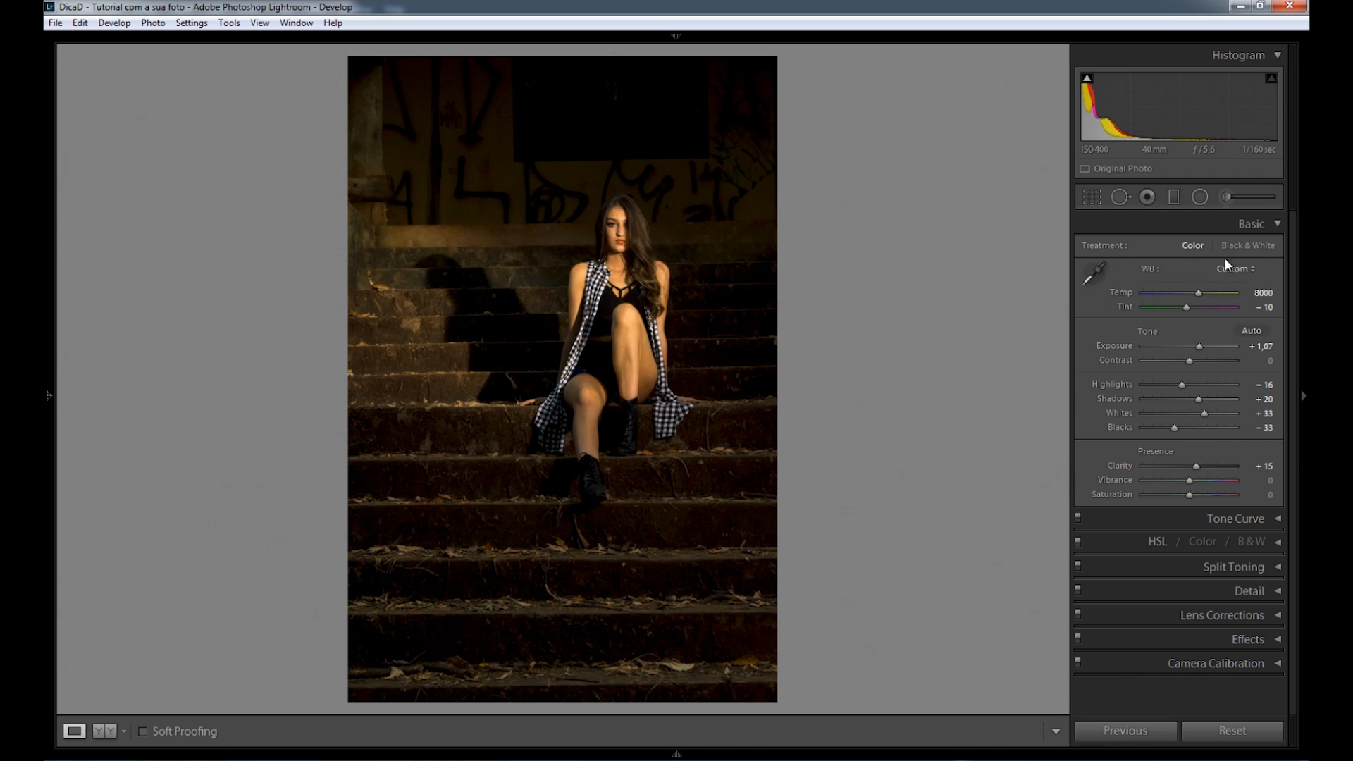
pyautogui.click(615, 506)
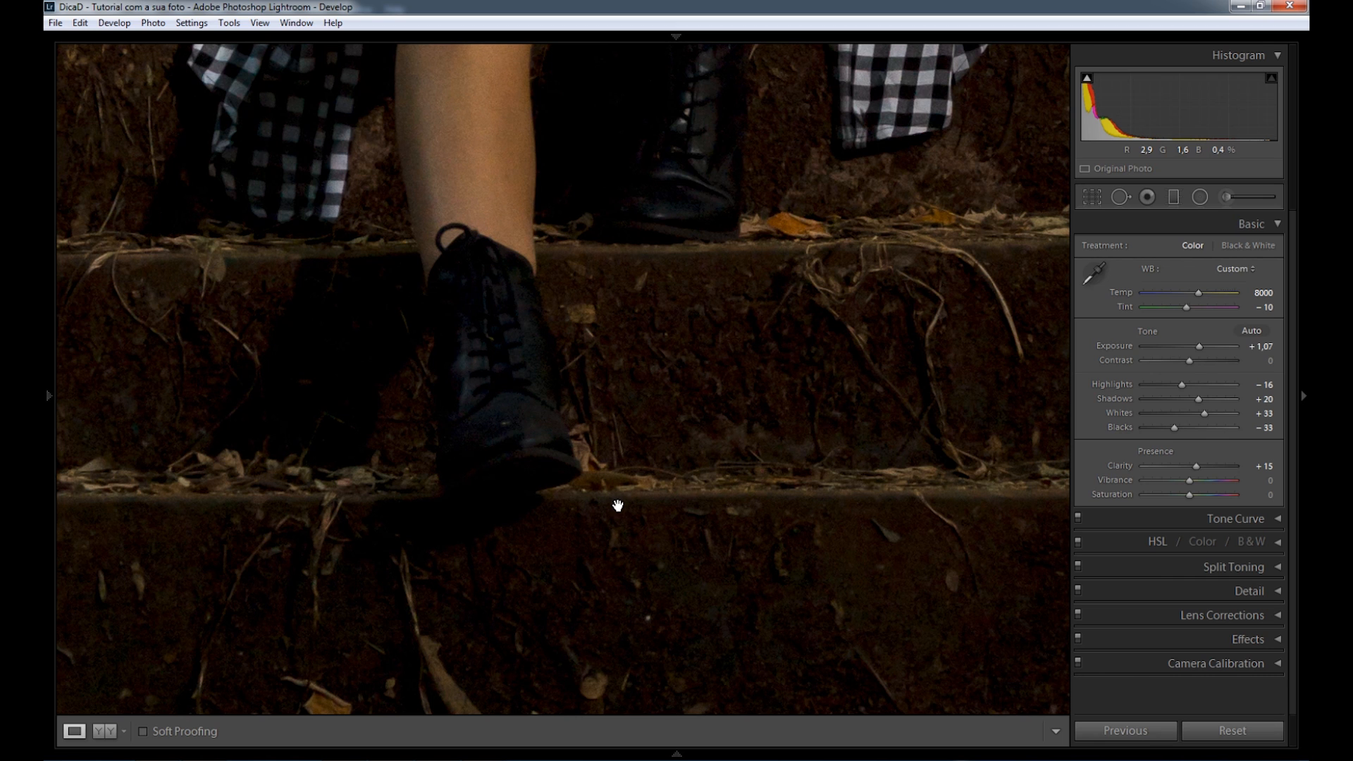
pyautogui.click(623, 507)
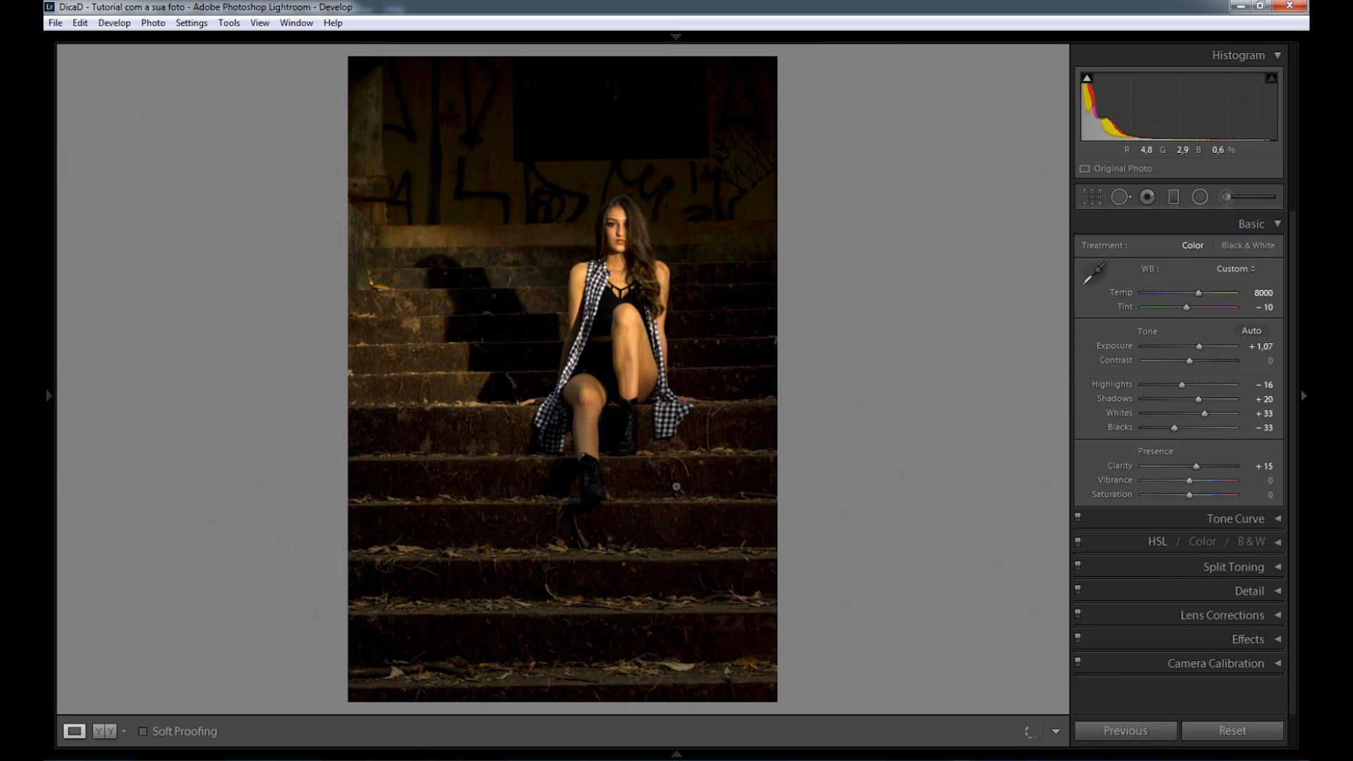
pyautogui.click(689, 519)
pyautogui.hotkey('ctrl', 'z')
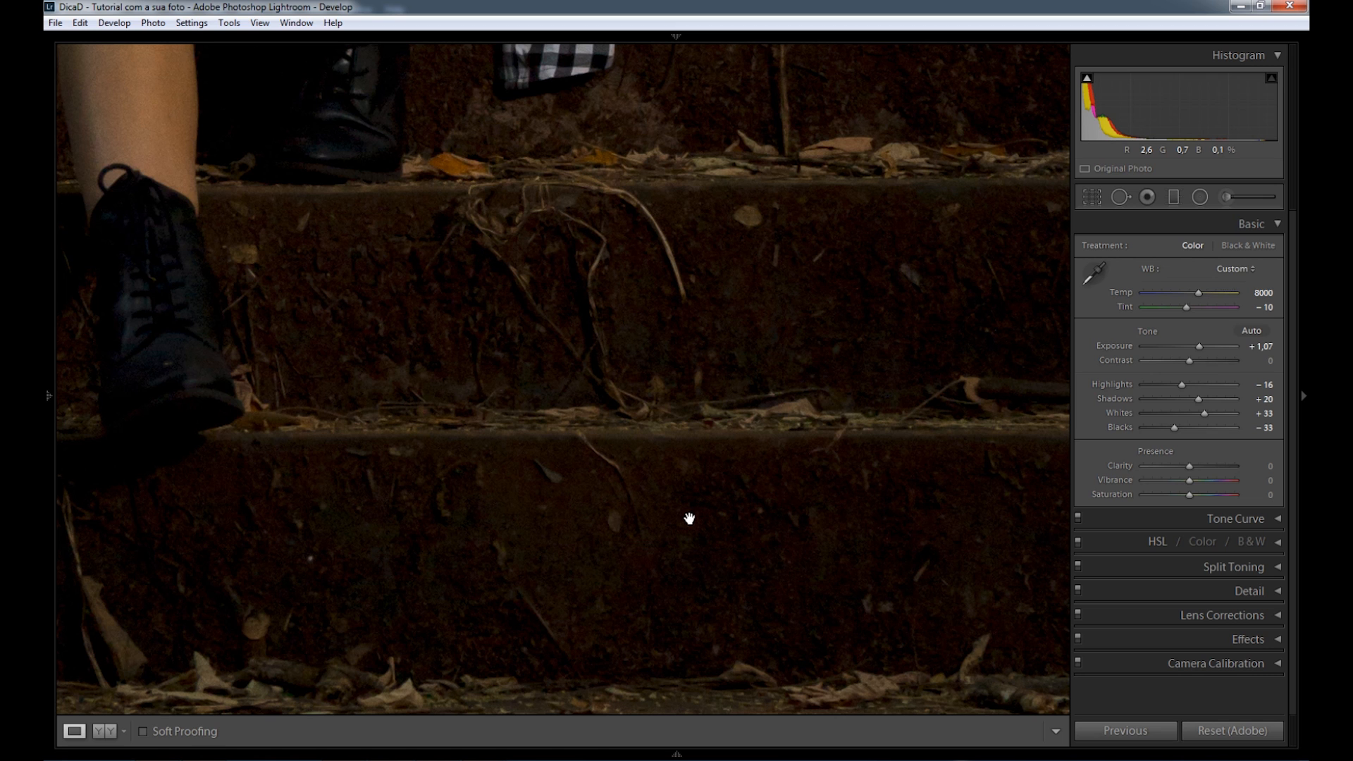
pyautogui.hotkey('ctrl', 'y')
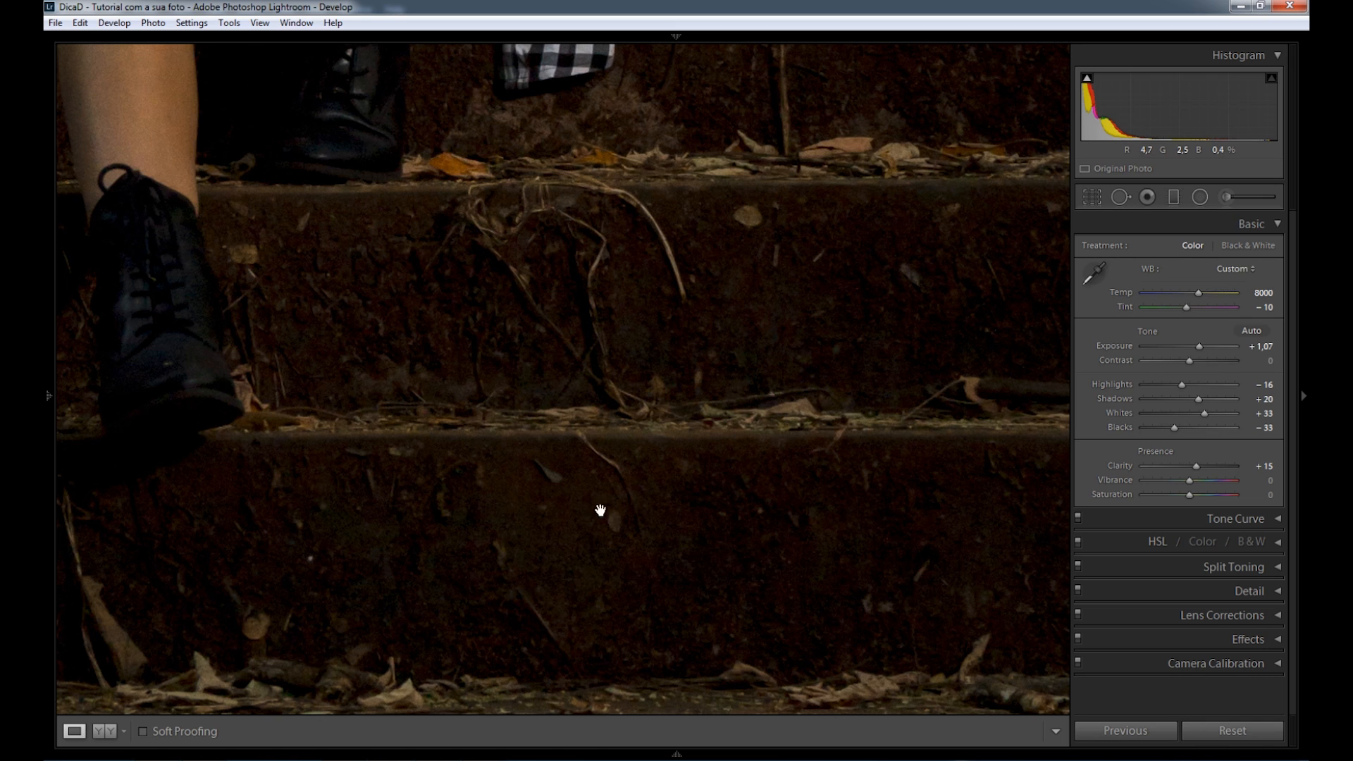
# Return to the full photo and activate the Adjustment Brush with size 17 and feather 100
pyautogui.click(588, 509)
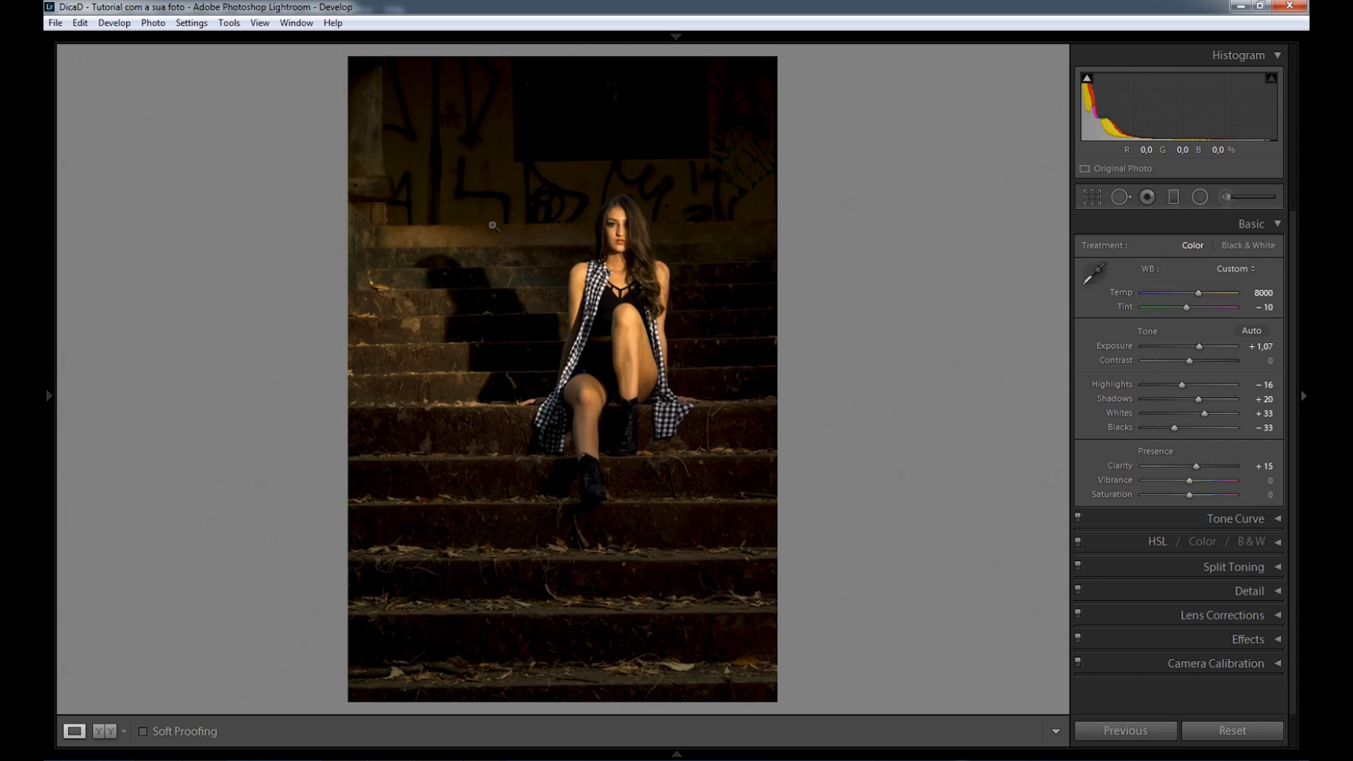
pyautogui.click(1226, 198)
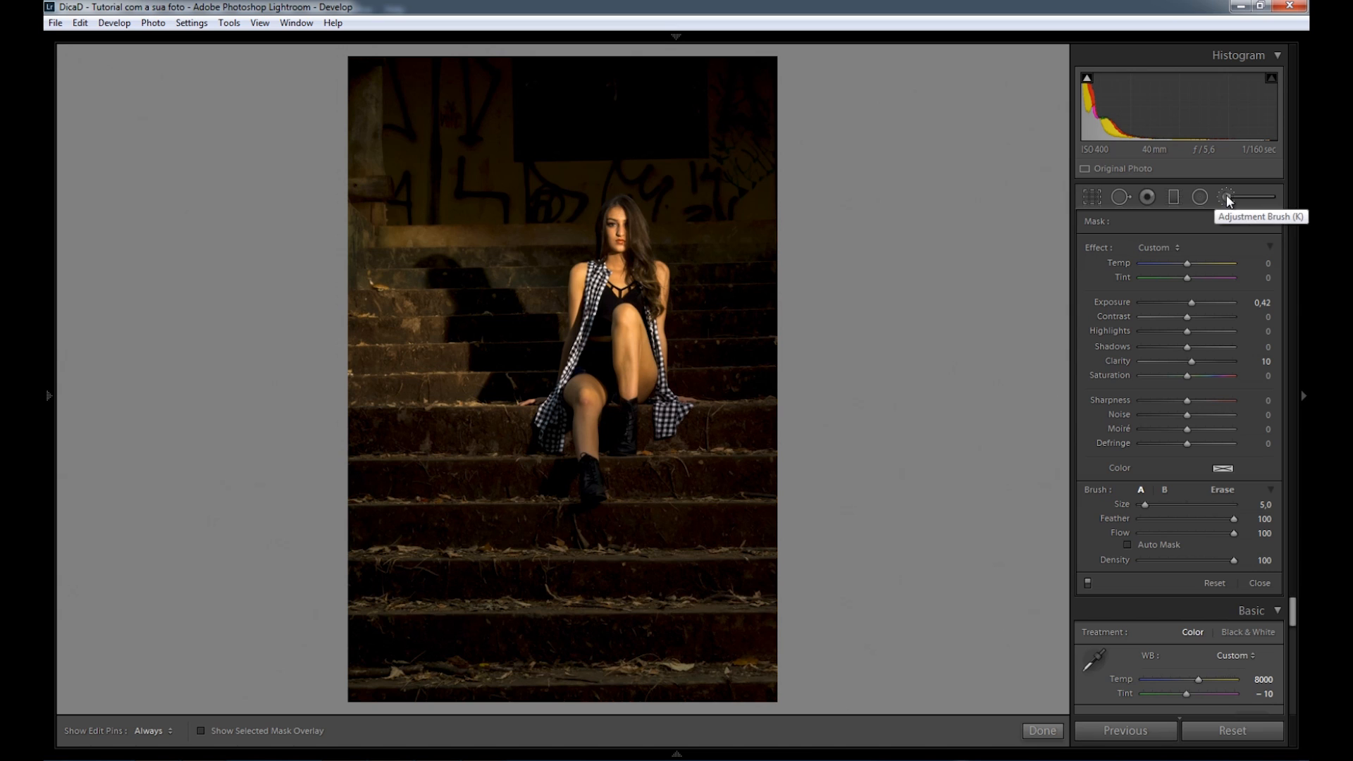
pyautogui.scroll(-4, 458, 232)
pyautogui.scroll(6, 456, 232)
pyautogui.scroll(-3, 455, 232)
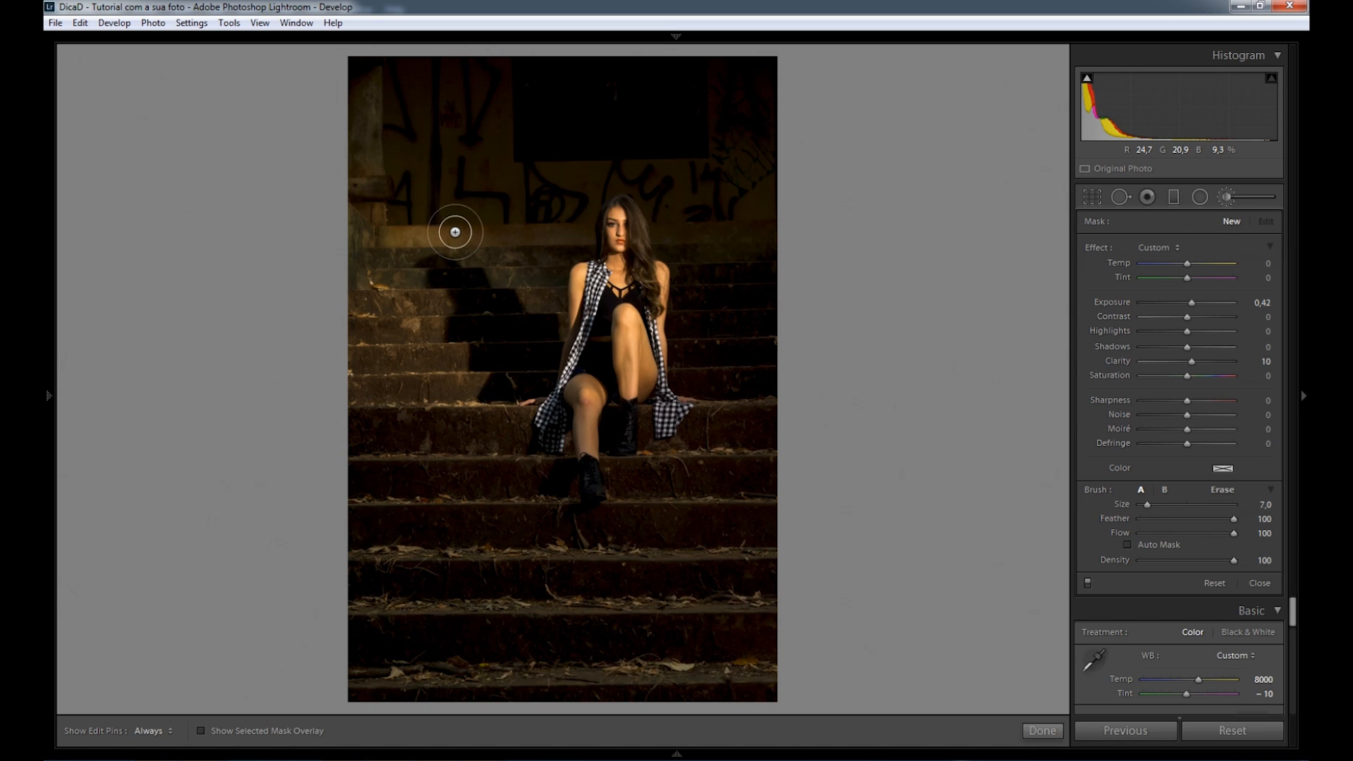
pyautogui.scroll(6, 456, 232)
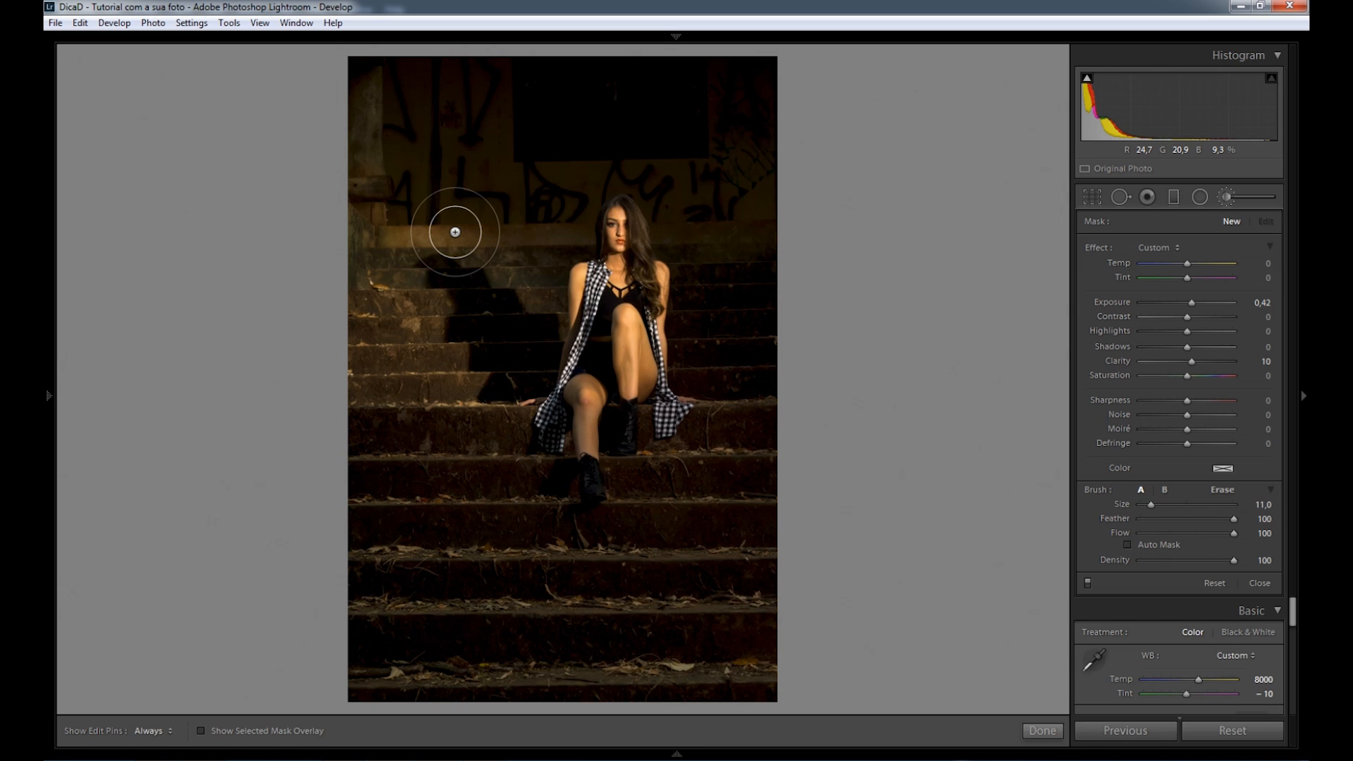
pyautogui.scroll(-7, 455, 232)
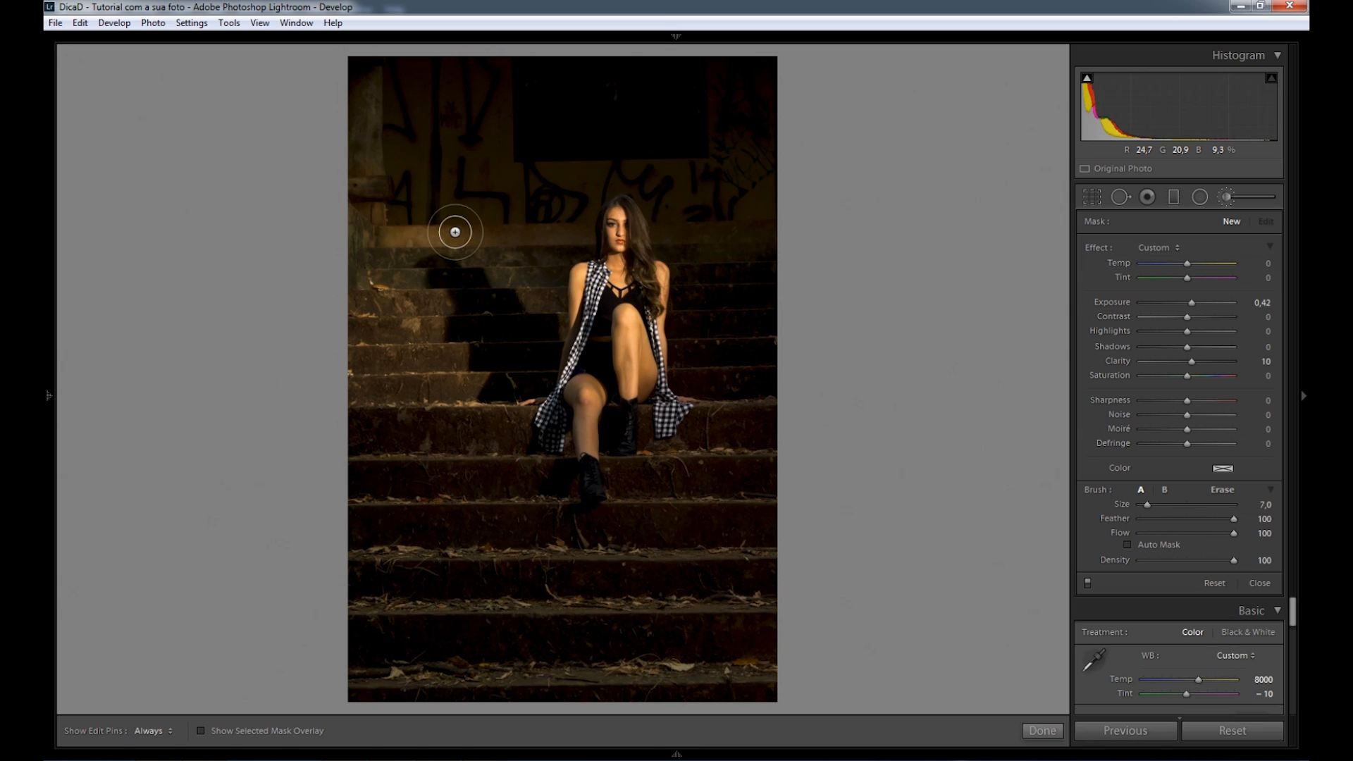
pyautogui.scroll(2, 1021, 514)
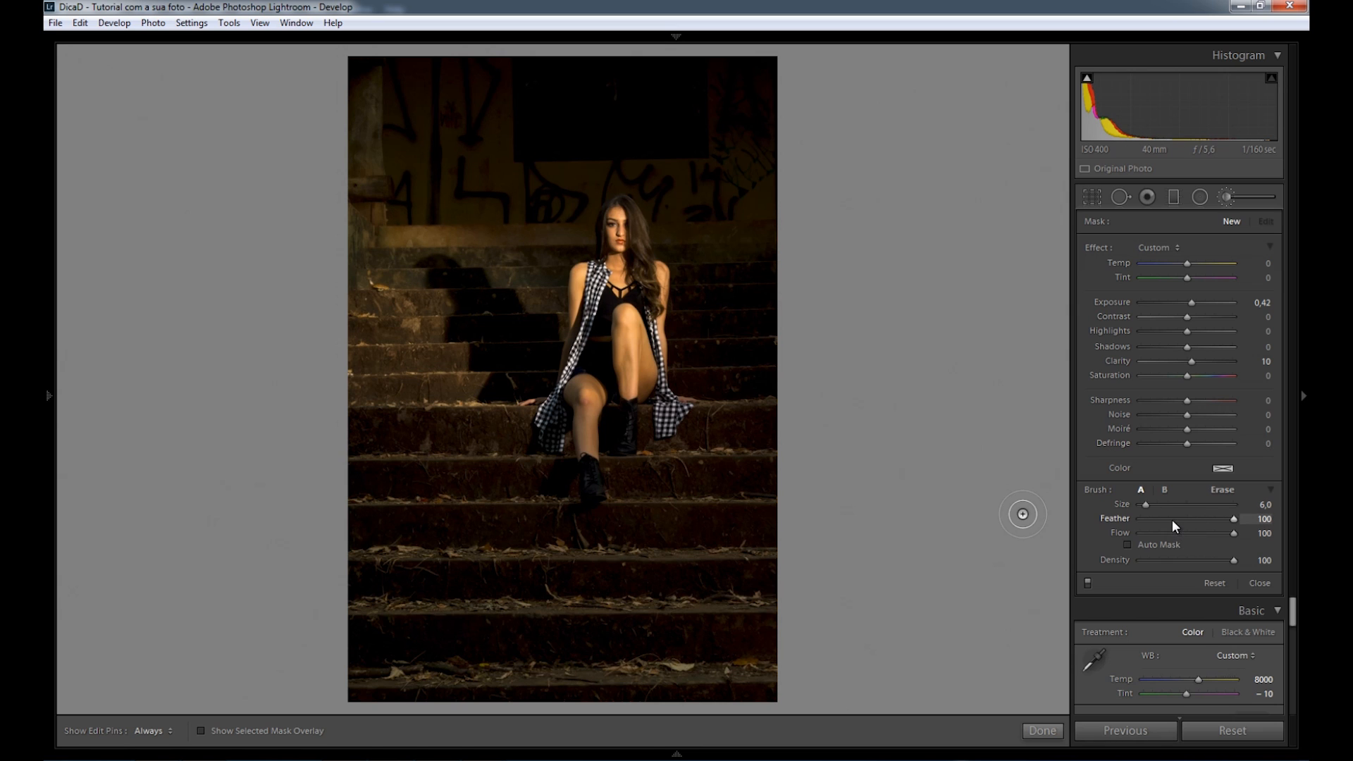
pyautogui.scroll(8, 872, 472)
pyautogui.moveTo(1191, 521)
pyautogui.mouseDown()
pyautogui.moveTo(1173, 521)
pyautogui.moveTo(1237, 522)
pyautogui.moveTo(1147, 522)
pyautogui.moveTo(1240, 521)
pyautogui.mouseUp()
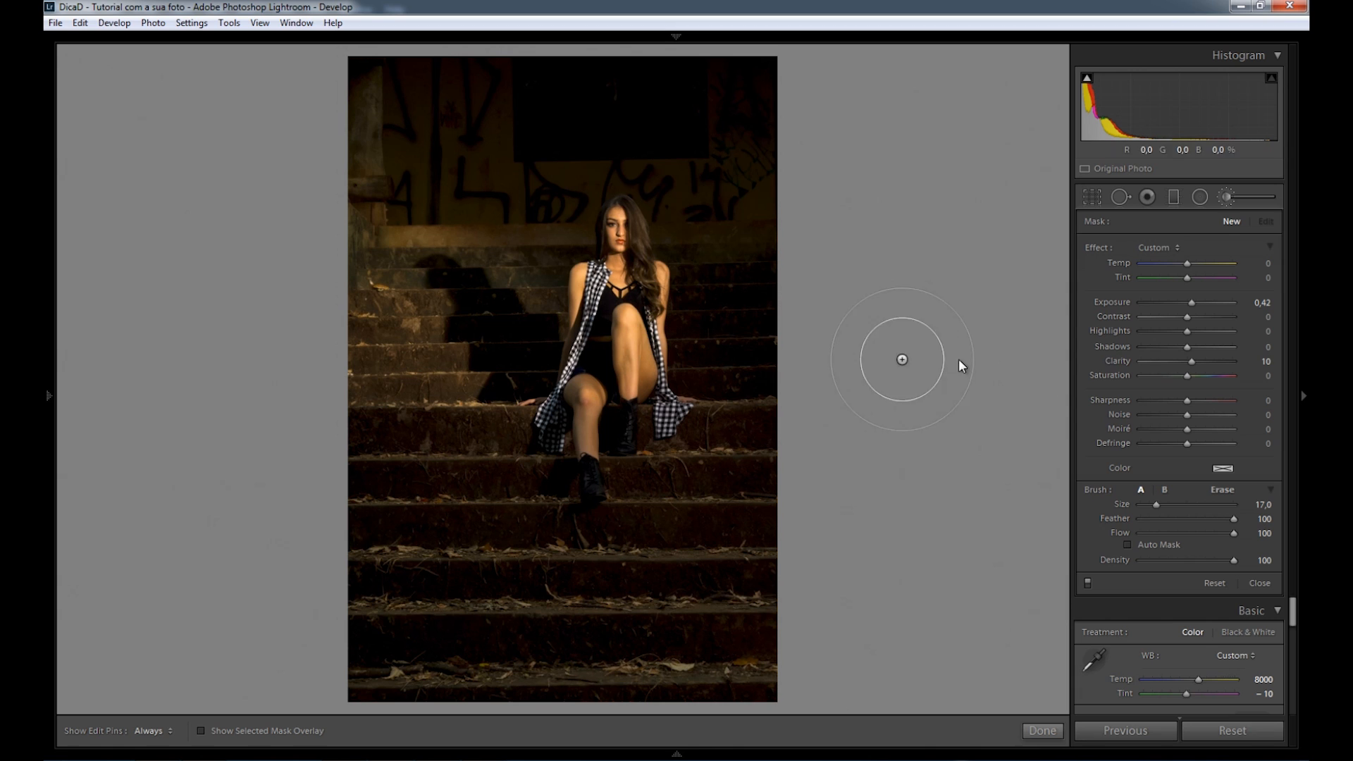
# Try a soft brush dab with exposure -4.00 on the steps beside the boots and undo it
pyautogui.moveTo(1190, 302); pyautogui.dragTo(1113, 310)
pyautogui.moveTo(563, 512); pyautogui.dragTo(560, 510)
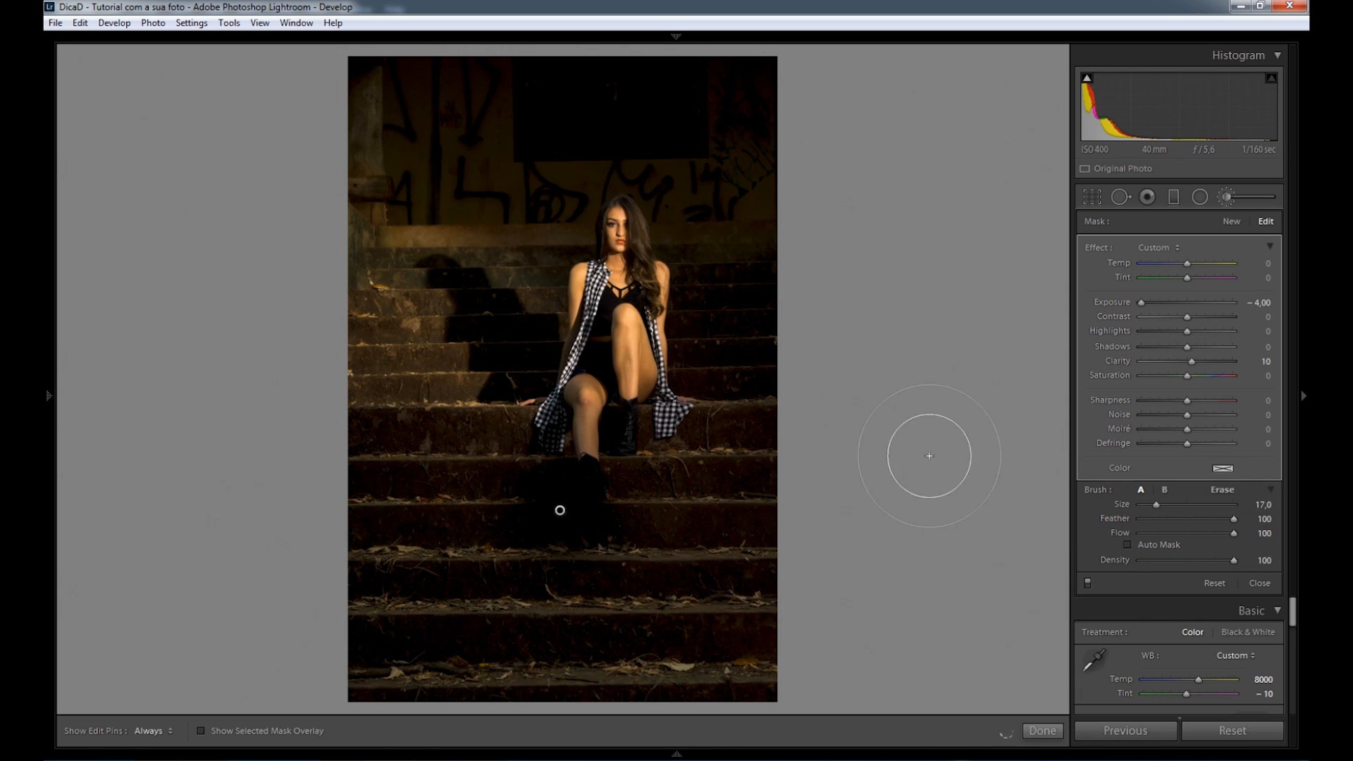
pyautogui.hotkey('ctrl', 'z')
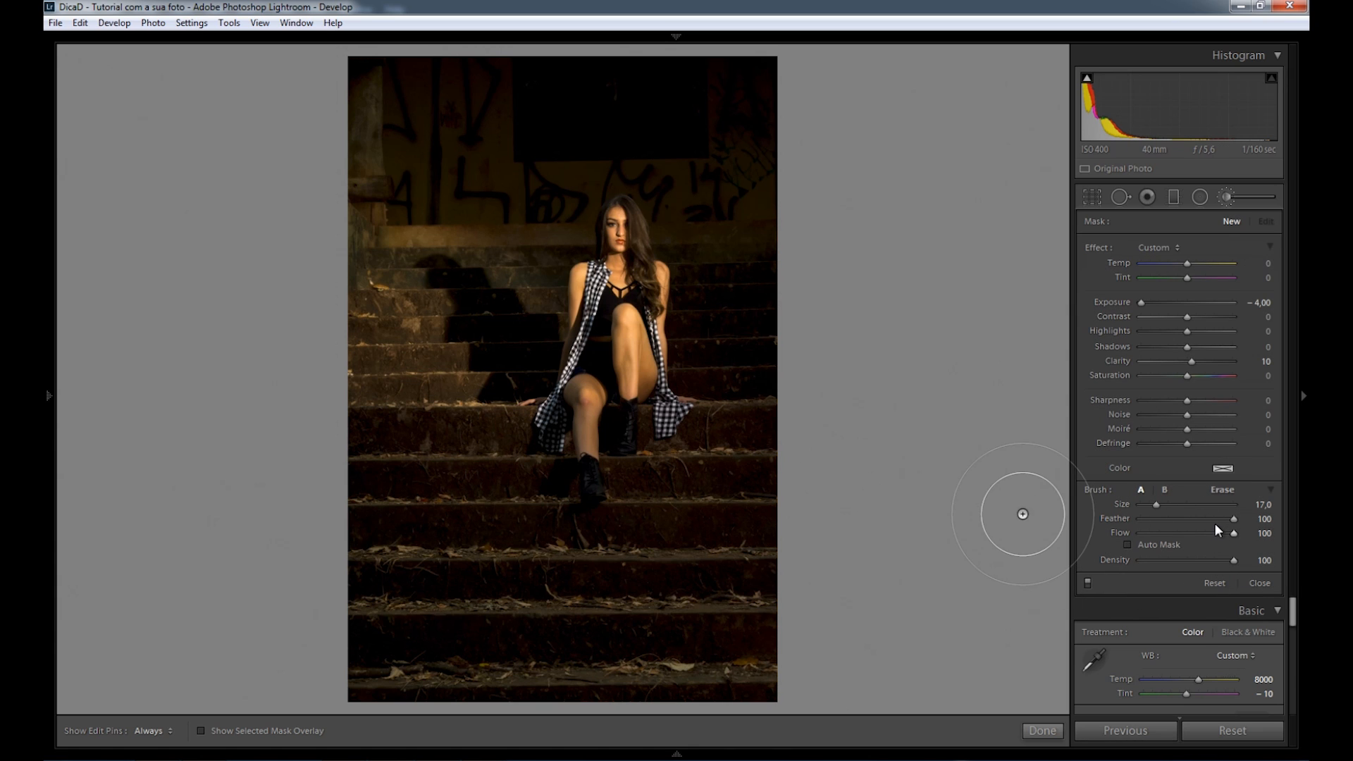
# Try a hard-edged dab with feather 0 beside the boots, undo it and set the feather back to 100
pyautogui.moveTo(1202, 520); pyautogui.dragTo(1139, 520)
pyautogui.click(537, 518)
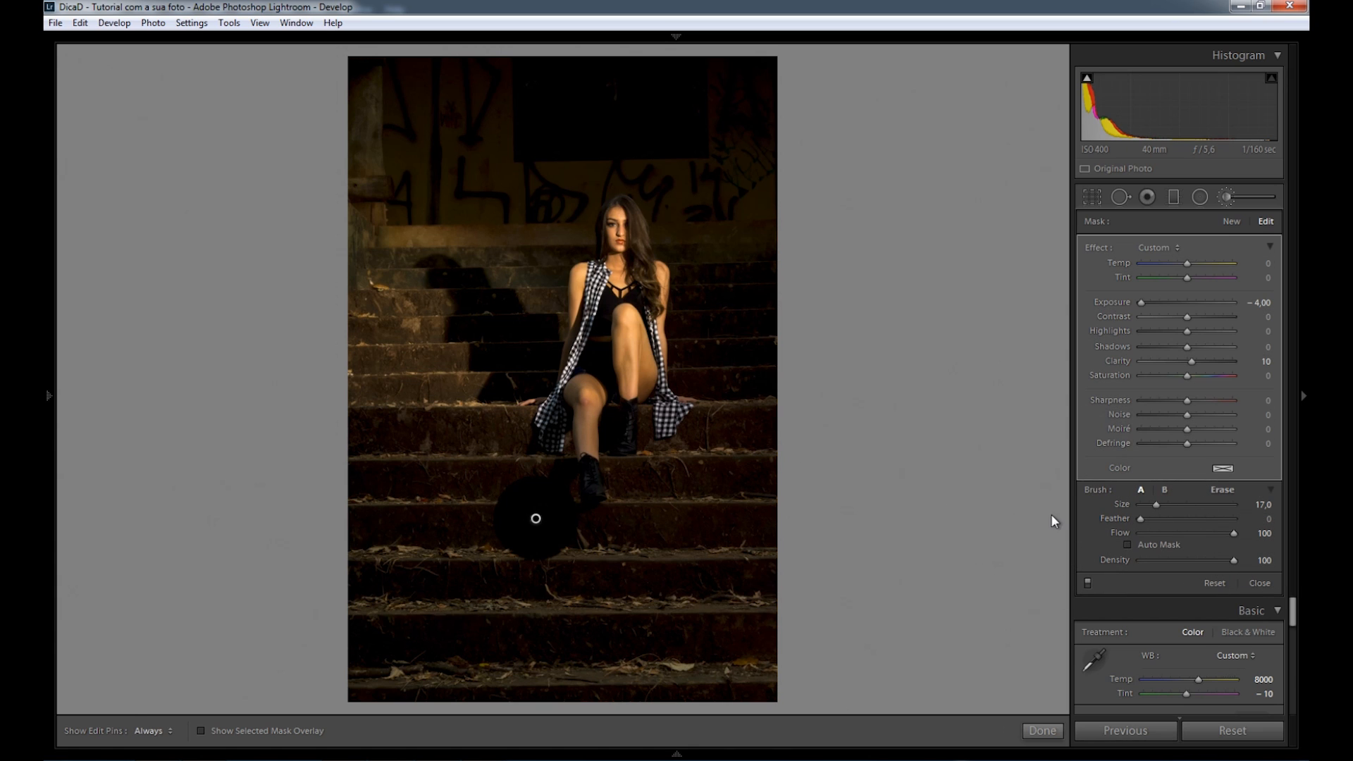
pyautogui.hotkey('ctrl', 'z')
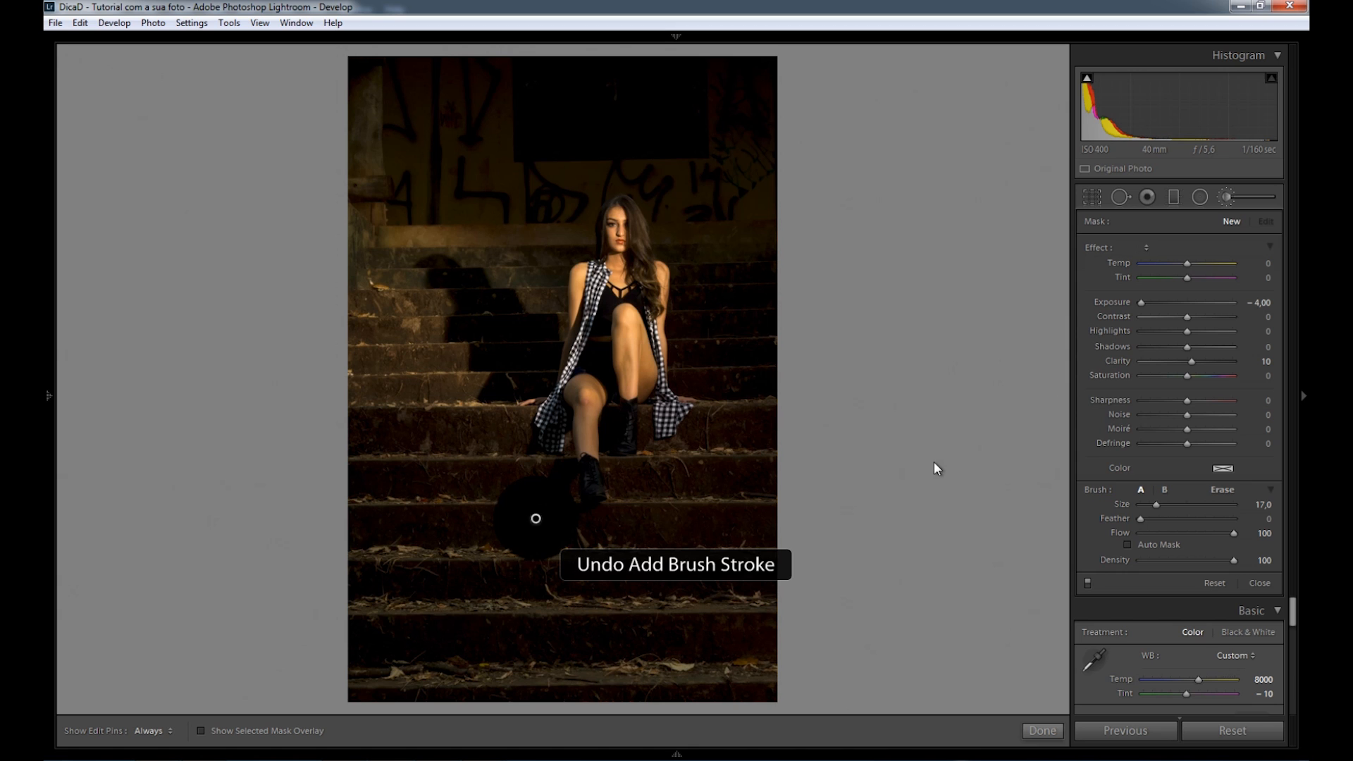
pyautogui.moveTo(1173, 517); pyautogui.dragTo(1254, 517)
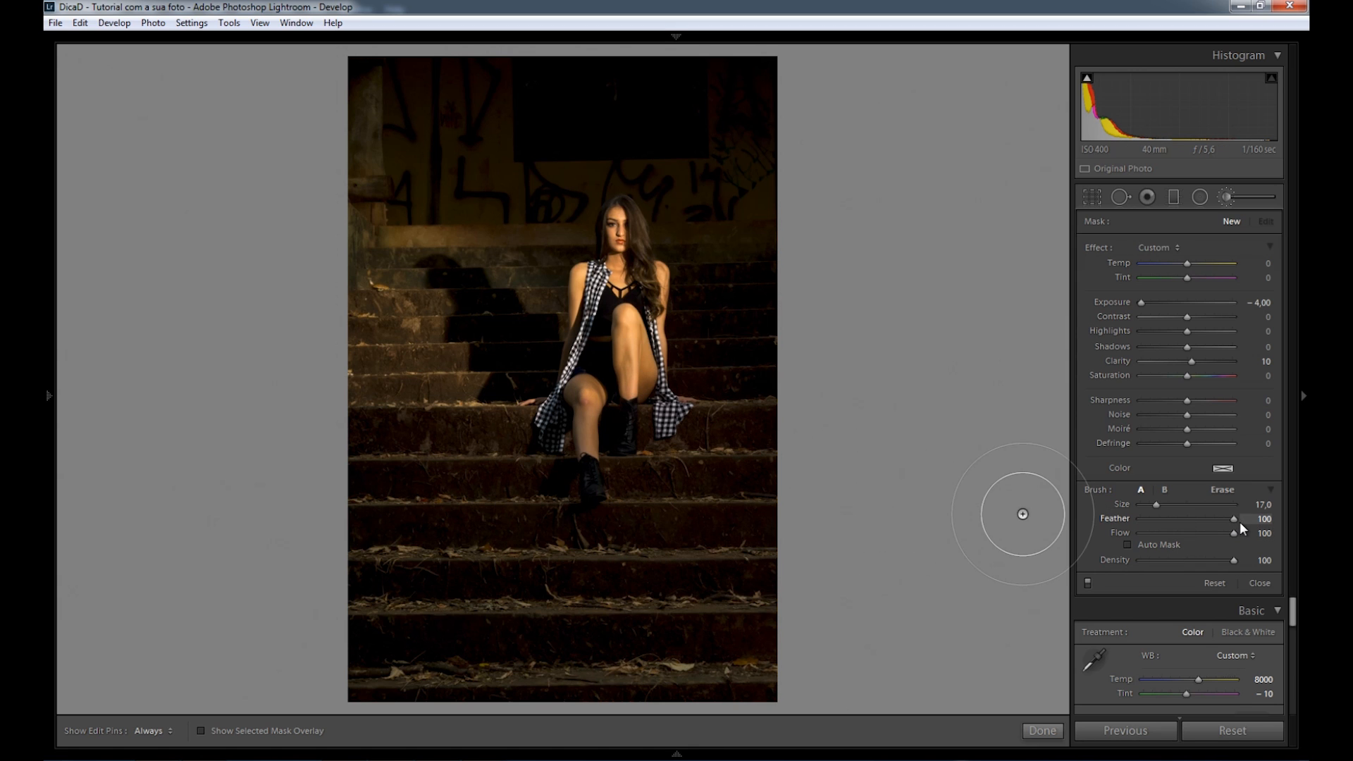
# Paint along the bright ledge above the stairs with a size 4 brush at exposure -0.26 and clarity 0
pyautogui.scroll(-9, 442, 290)
pyautogui.scroll(-4, 438, 263)
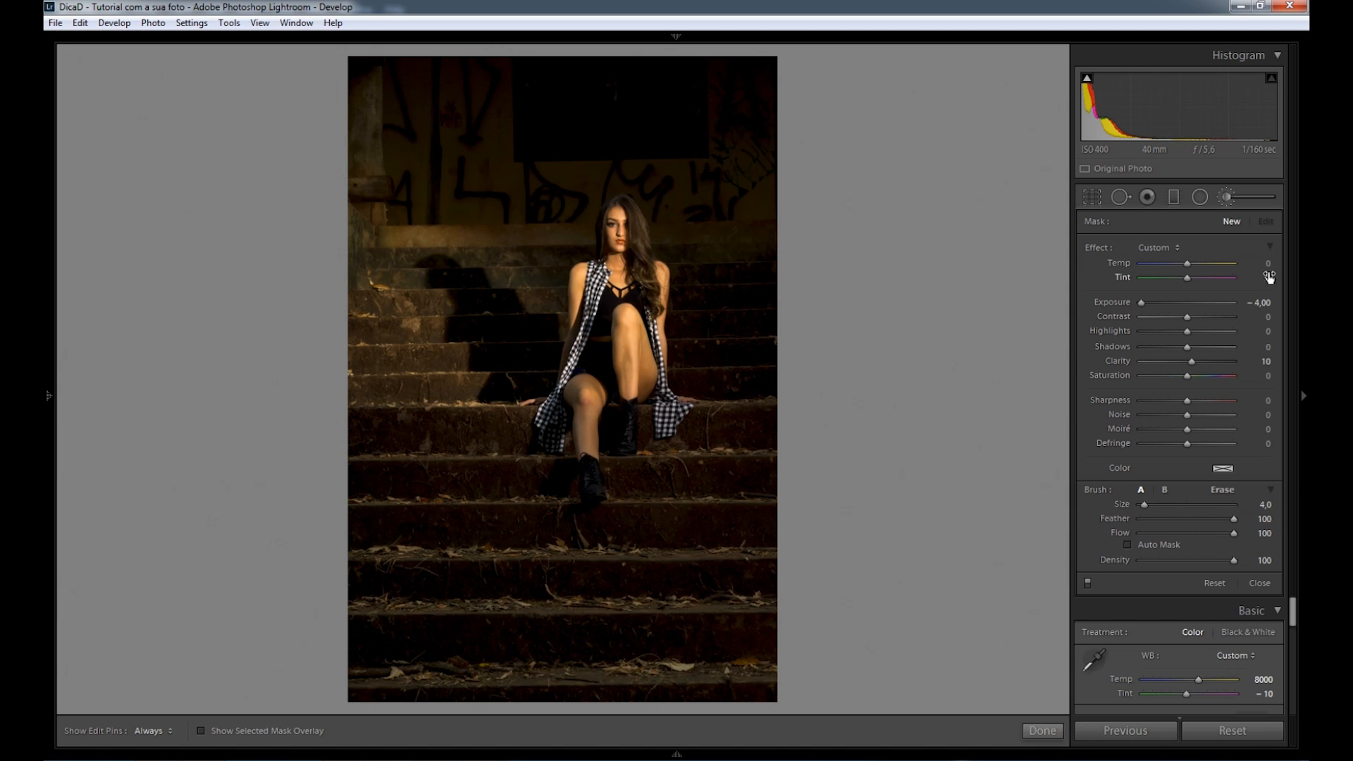
pyautogui.click(1262, 362)
pyautogui.write('0')
pyautogui.moveTo(1180, 302); pyautogui.dragTo(1184, 301)
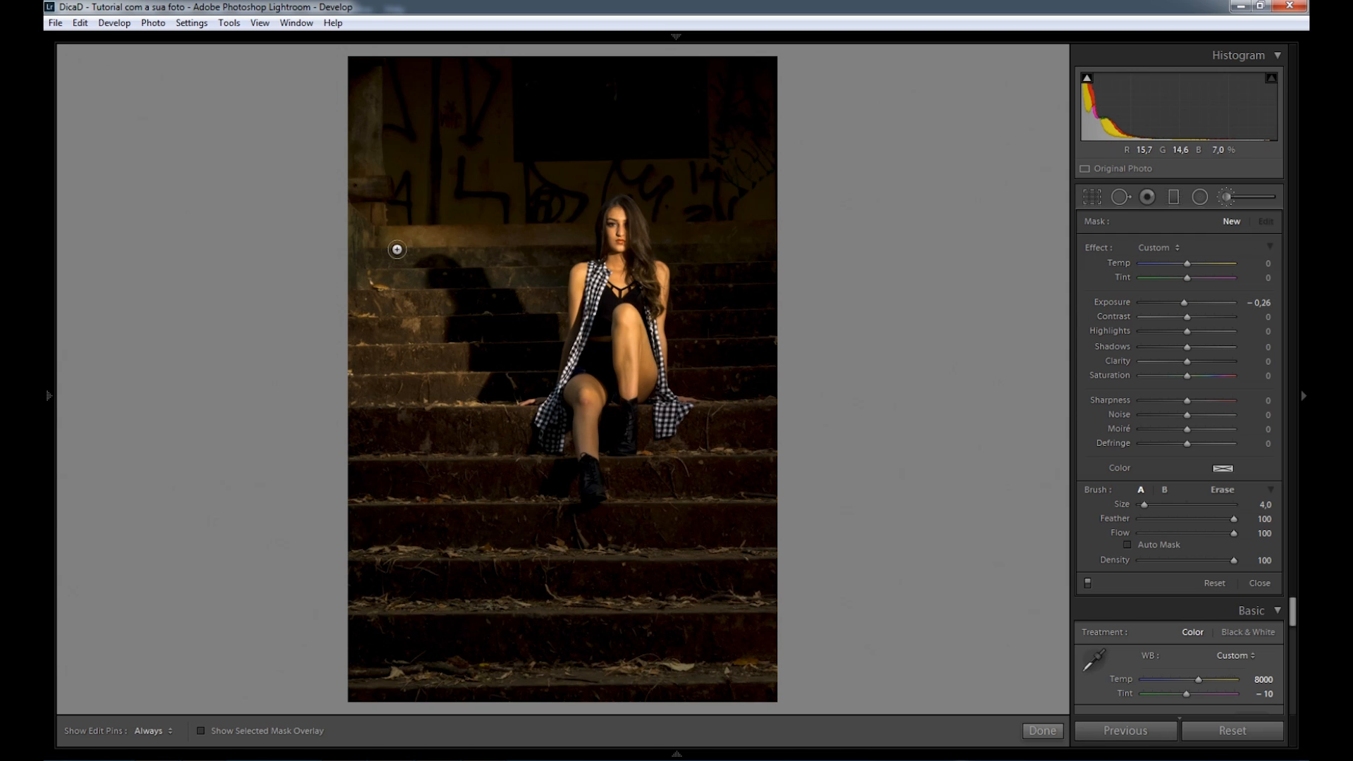
pyautogui.press('h')
pyautogui.moveTo(434, 240); pyautogui.dragTo(601, 240)
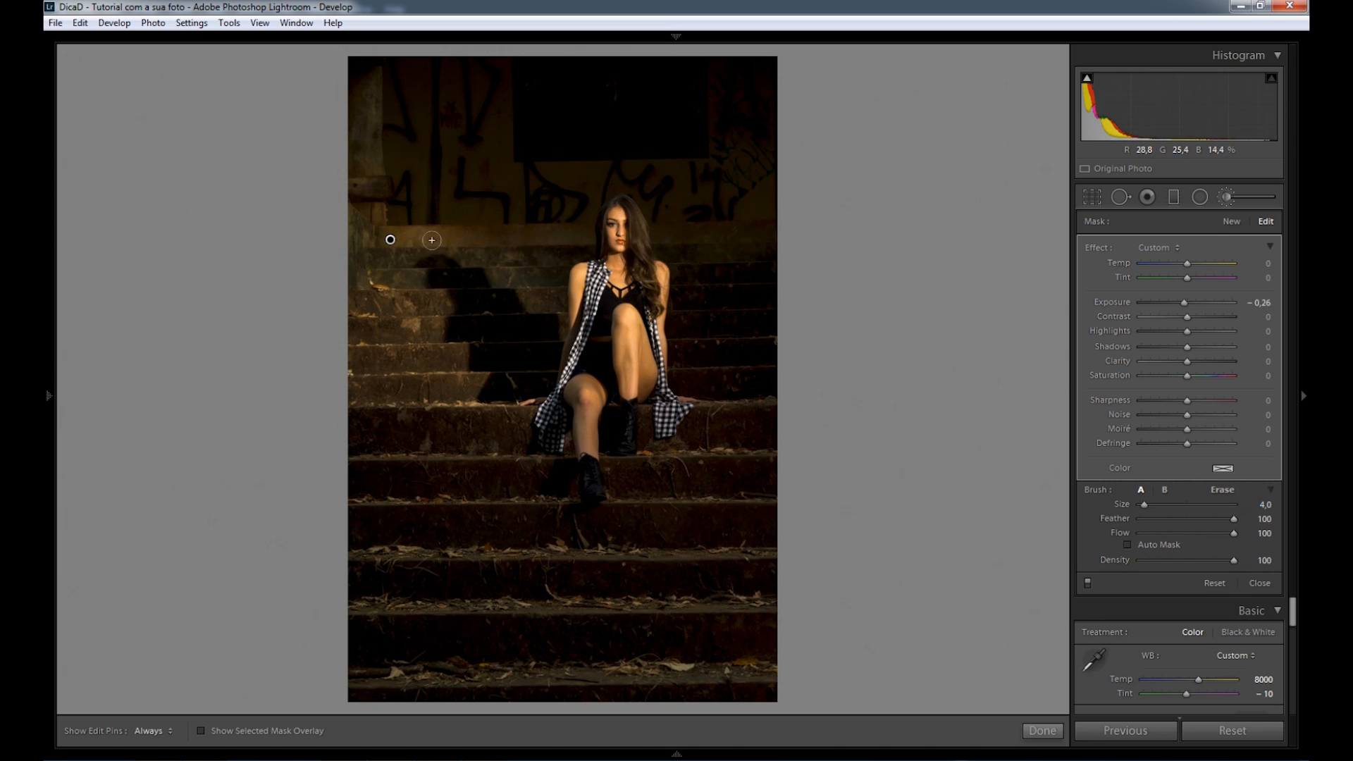
# Paint the graffiti wall with a new size 11 brush at exposure 0.20, contrast 15 and clarity 26, comparing the photo without and with the brushwork
pyautogui.click(1232, 220)
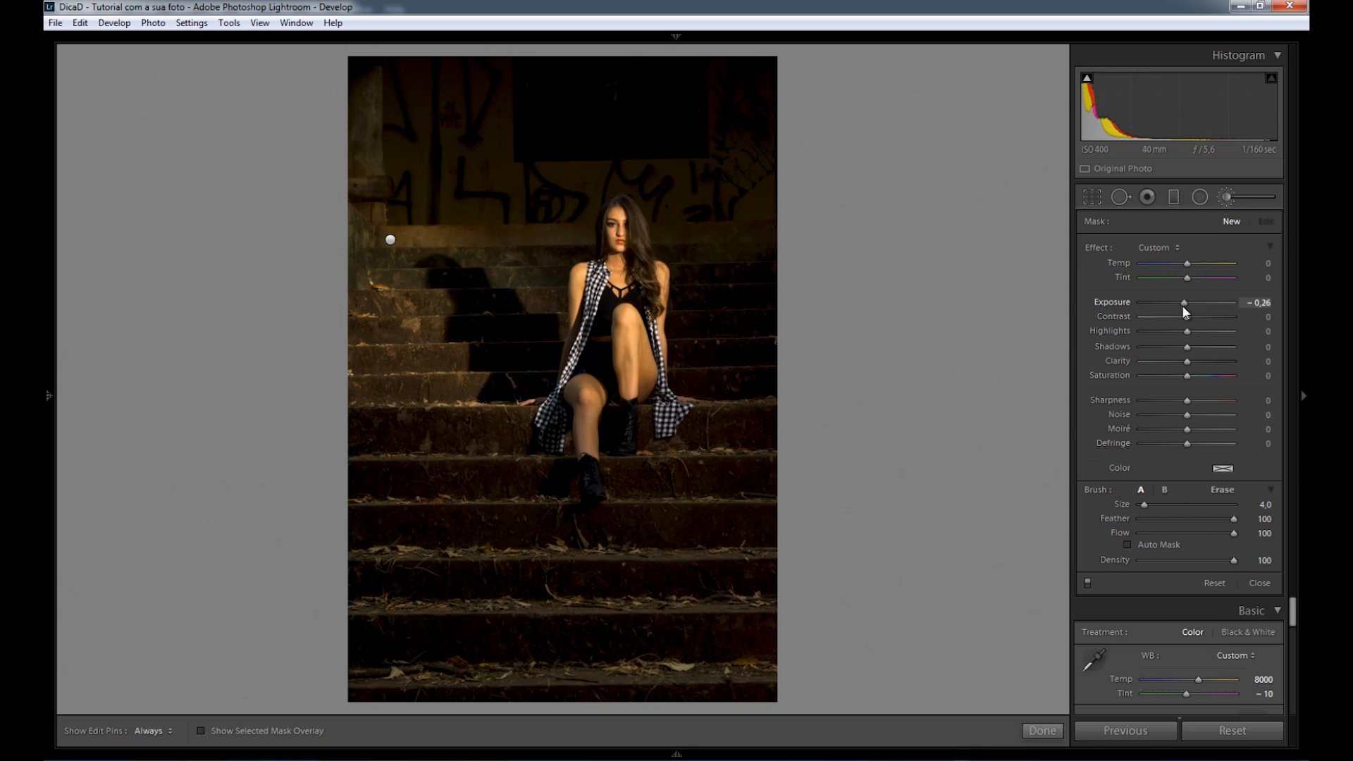
pyautogui.moveTo(1182, 303); pyautogui.dragTo(1189, 307)
pyautogui.moveTo(1199, 364); pyautogui.dragTo(1198, 364)
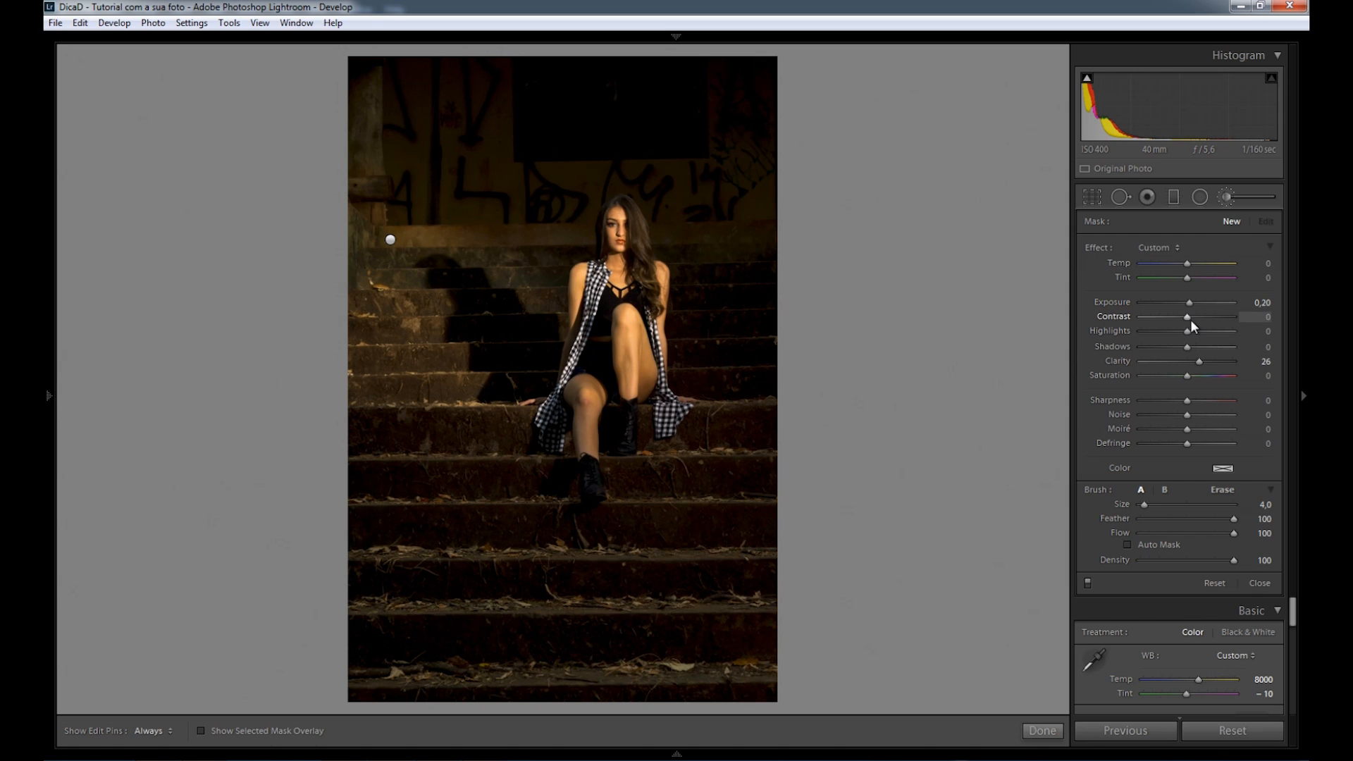
pyautogui.moveTo(1191, 319); pyautogui.dragTo(1196, 319)
pyautogui.scroll(5, 441, 148)
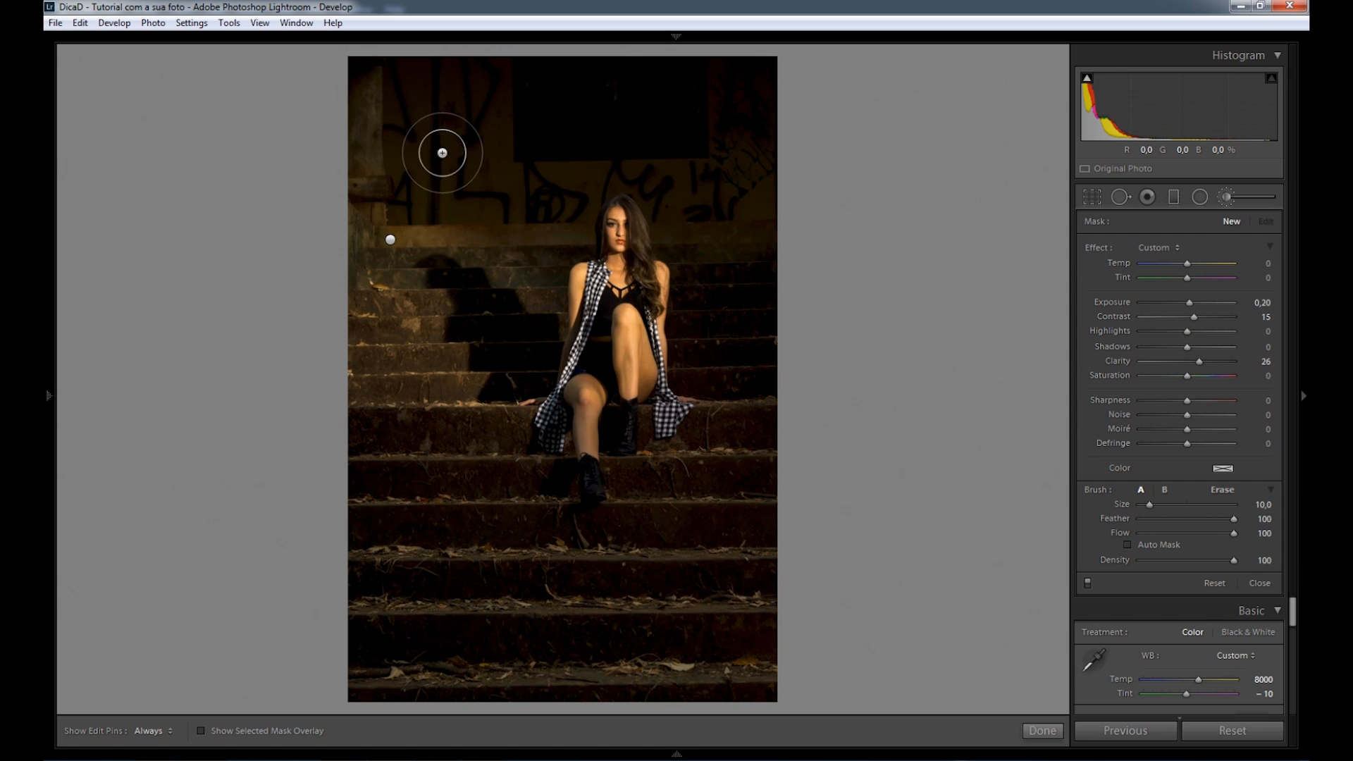
pyautogui.scroll(-2, 416, 177)
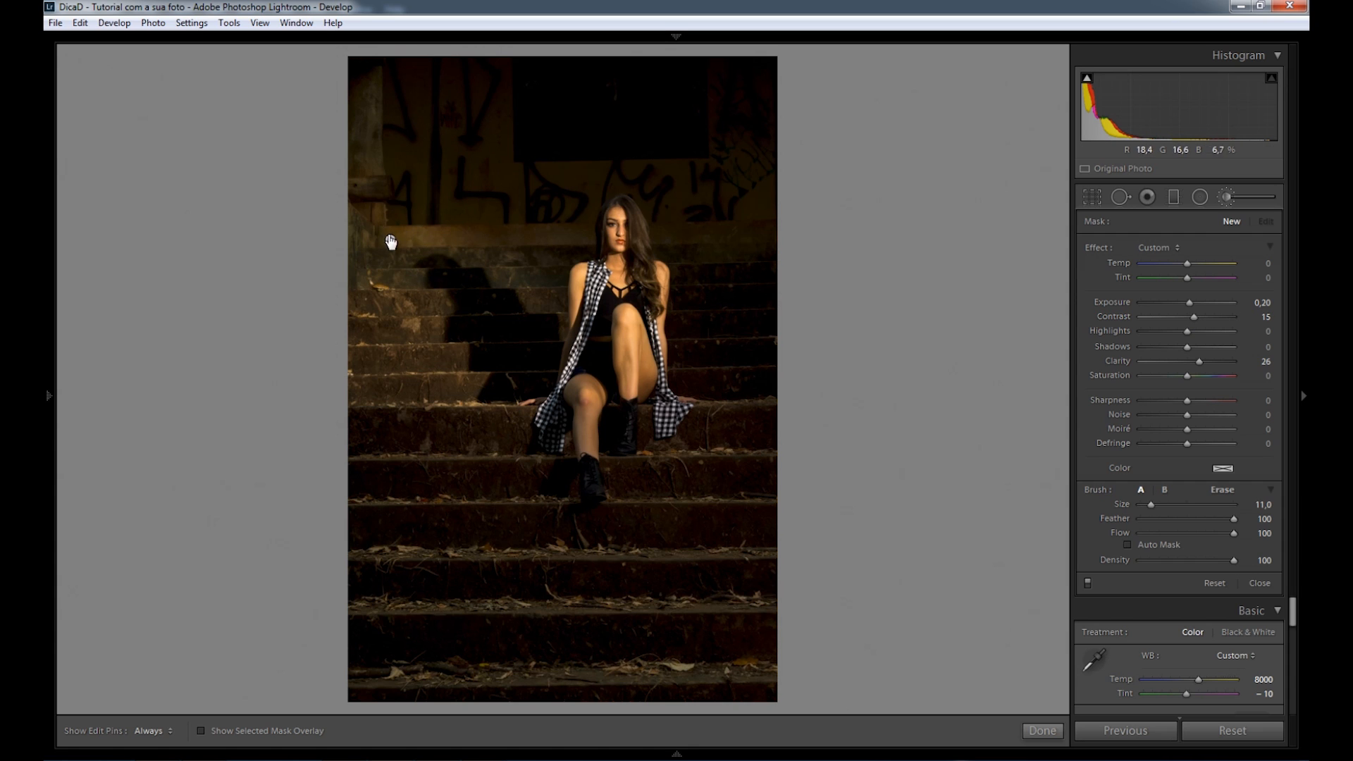
pyautogui.press('h')
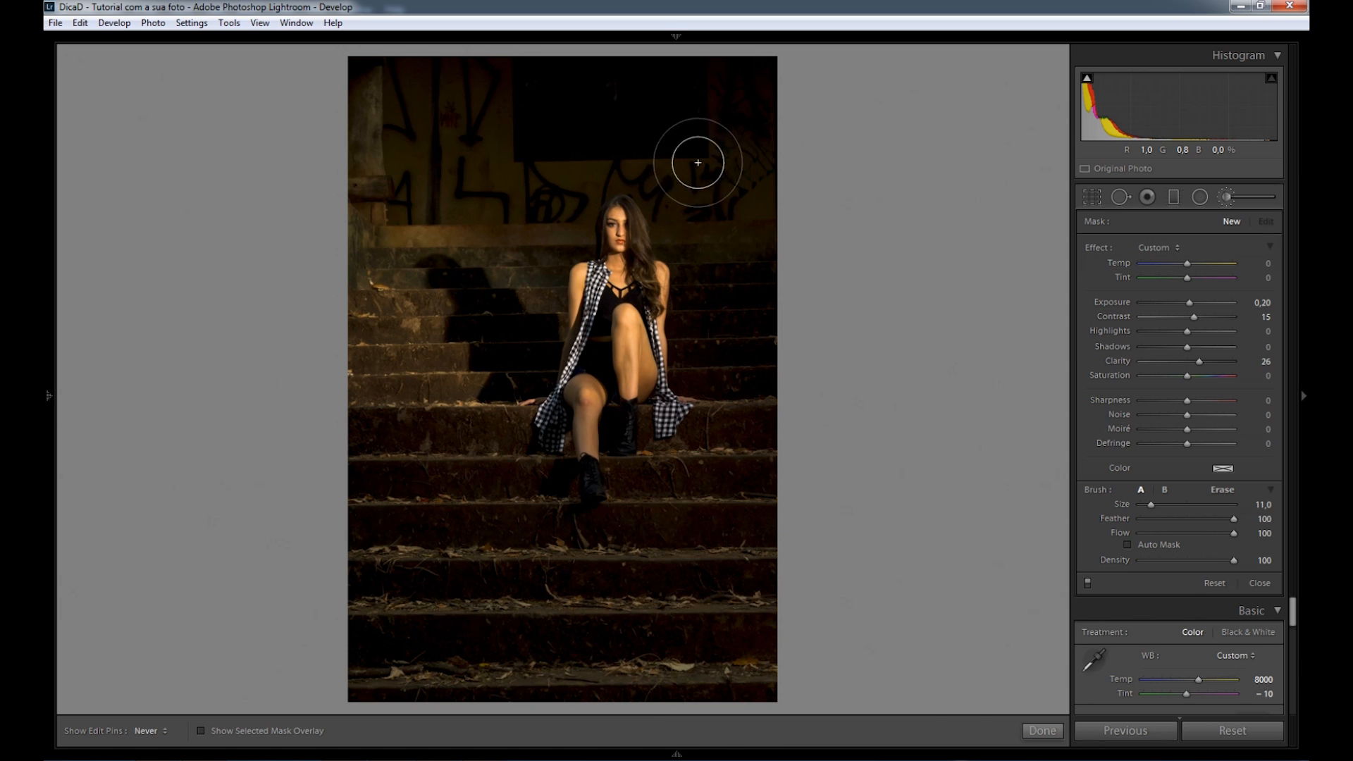
pyautogui.moveTo(687, 184)
pyautogui.mouseDown()
pyautogui.moveTo(766, 91)
pyautogui.moveTo(733, 174)
pyautogui.moveTo(714, 175)
pyautogui.moveTo(732, 171)
pyautogui.moveTo(762, 83)
pyautogui.moveTo(757, 104)
pyautogui.moveTo(737, 108)
pyautogui.moveTo(498, 128)
pyautogui.mouseUp()
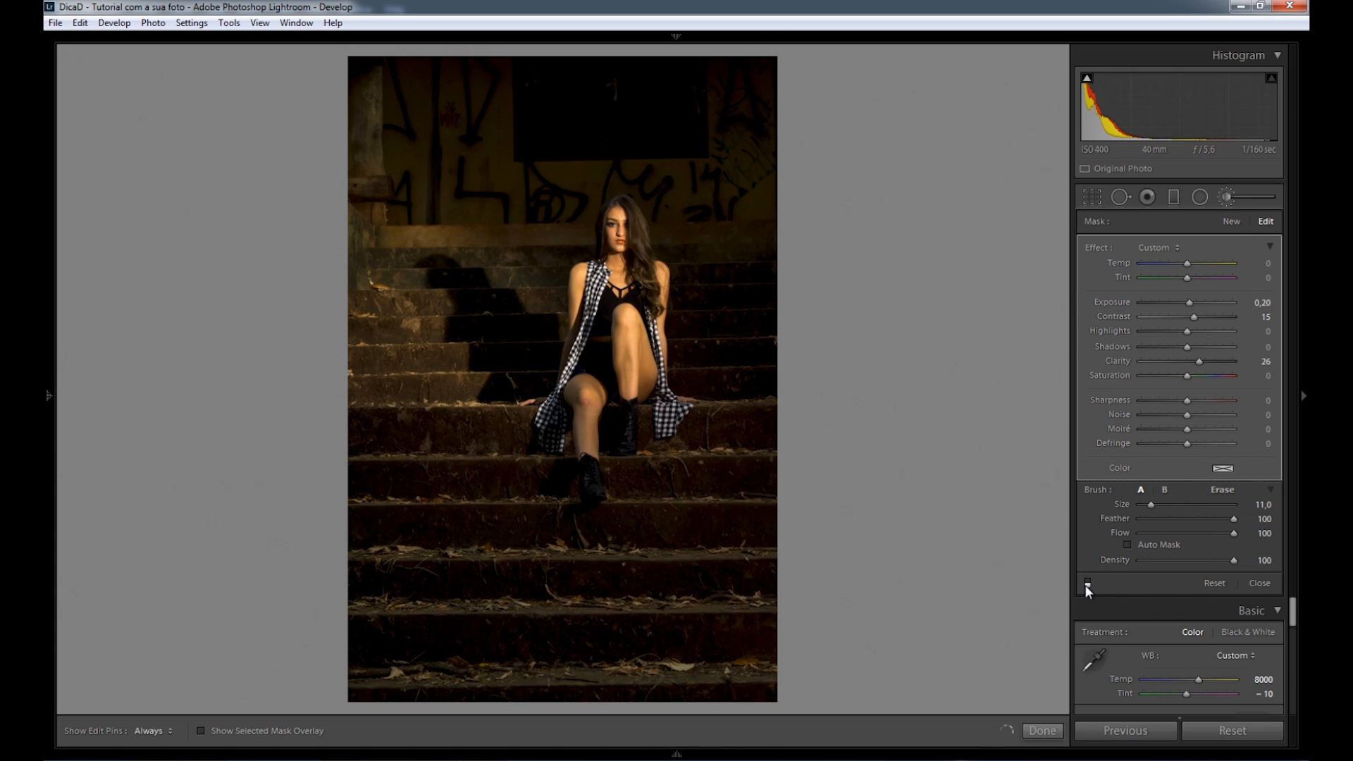
pyautogui.click(1085, 585)
pyautogui.click(1087, 584)
pyautogui.click(1087, 582)
pyautogui.click(1088, 582)
# Paint the steps around the model with a new brush at exposure 0, contrast 0 and clarity 34
pyautogui.click(1230, 220)
pyautogui.click(1266, 361)
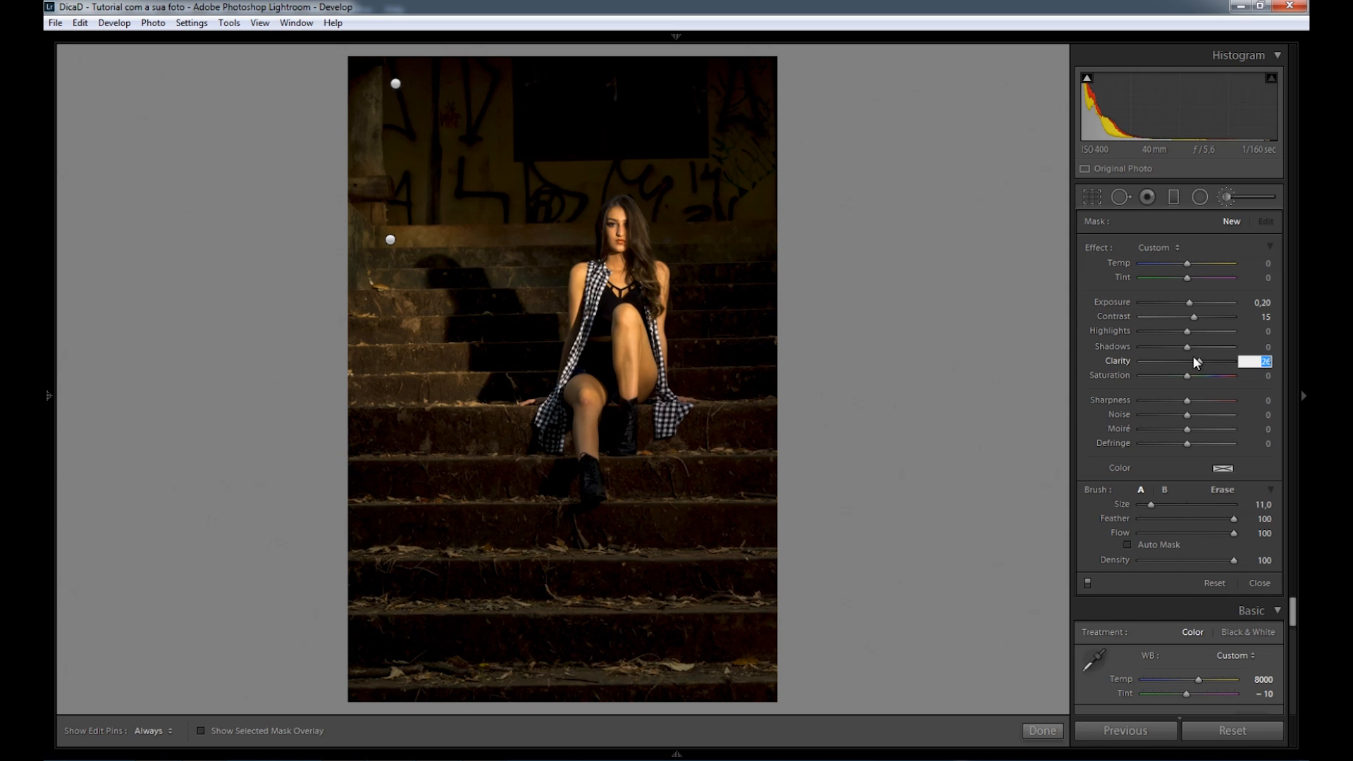
pyautogui.click(1266, 316)
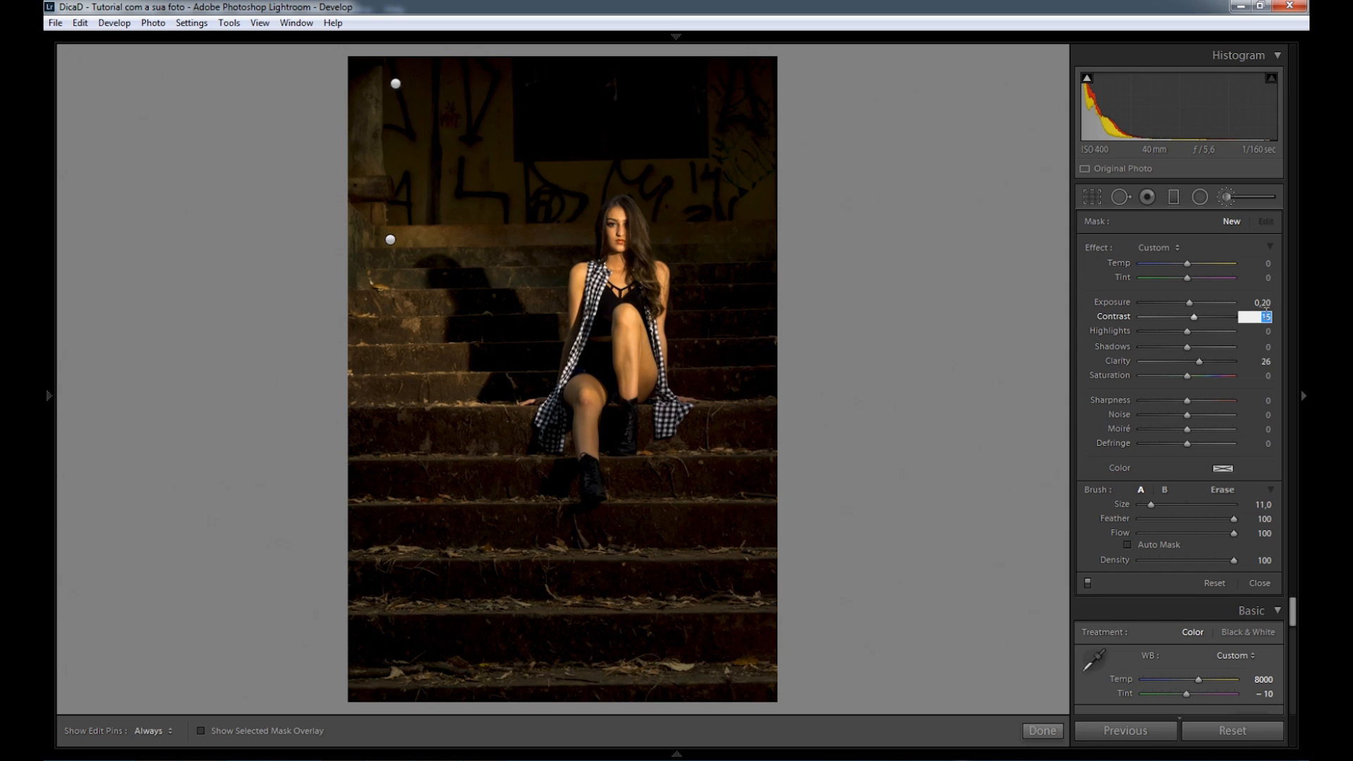
pyautogui.write('0')
pyautogui.click(1262, 304)
pyautogui.write('0')
pyautogui.moveTo(1198, 361); pyautogui.dragTo(1203, 361)
pyautogui.press('h')
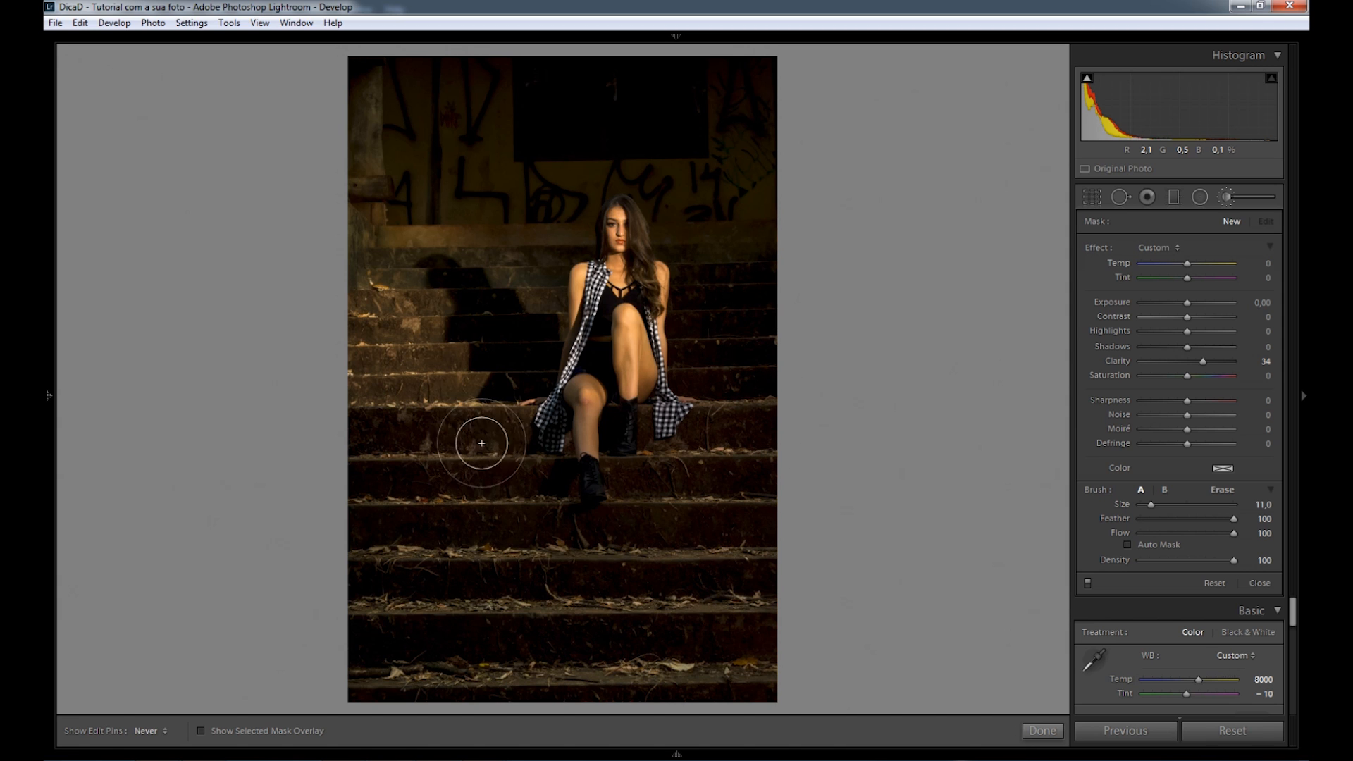
pyautogui.moveTo(682, 567); pyautogui.dragTo(659, 220)
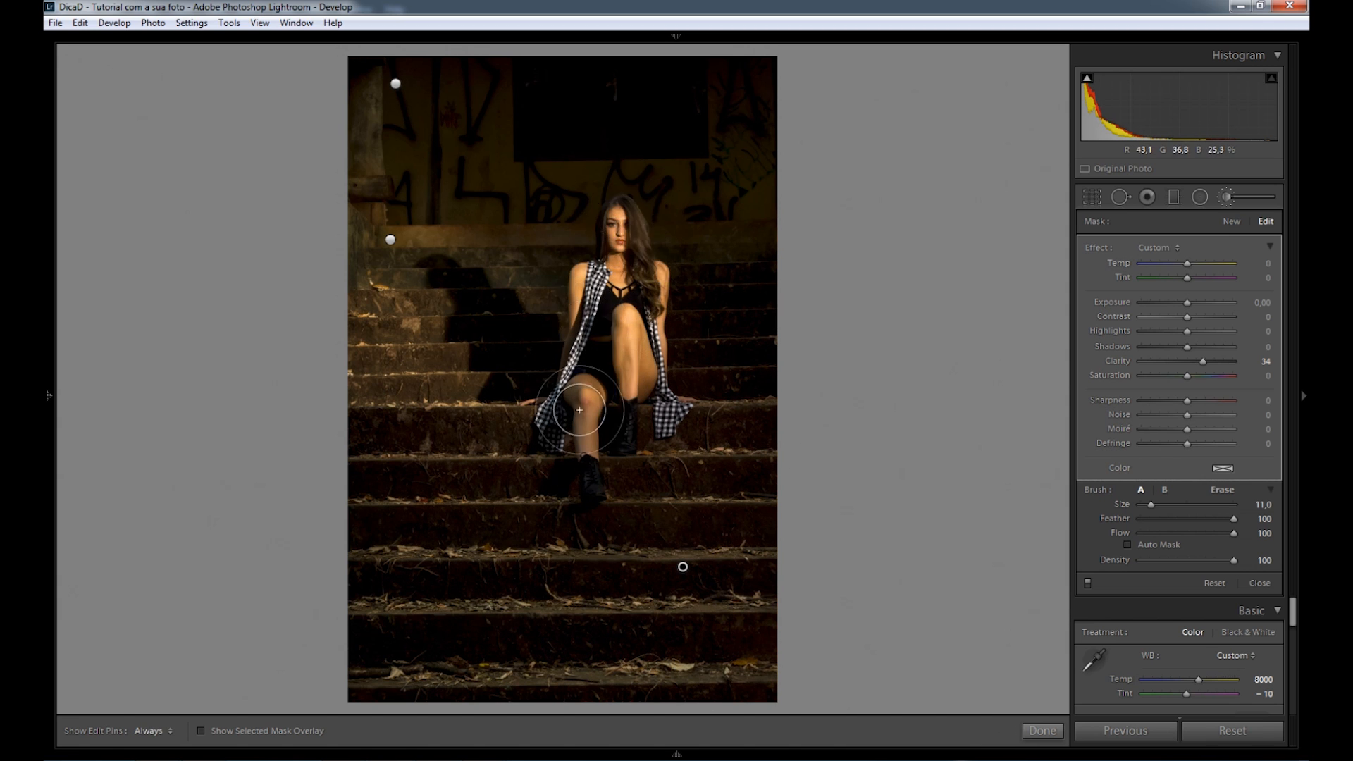
pyautogui.moveTo(722, 261); pyautogui.dragTo(760, 358)
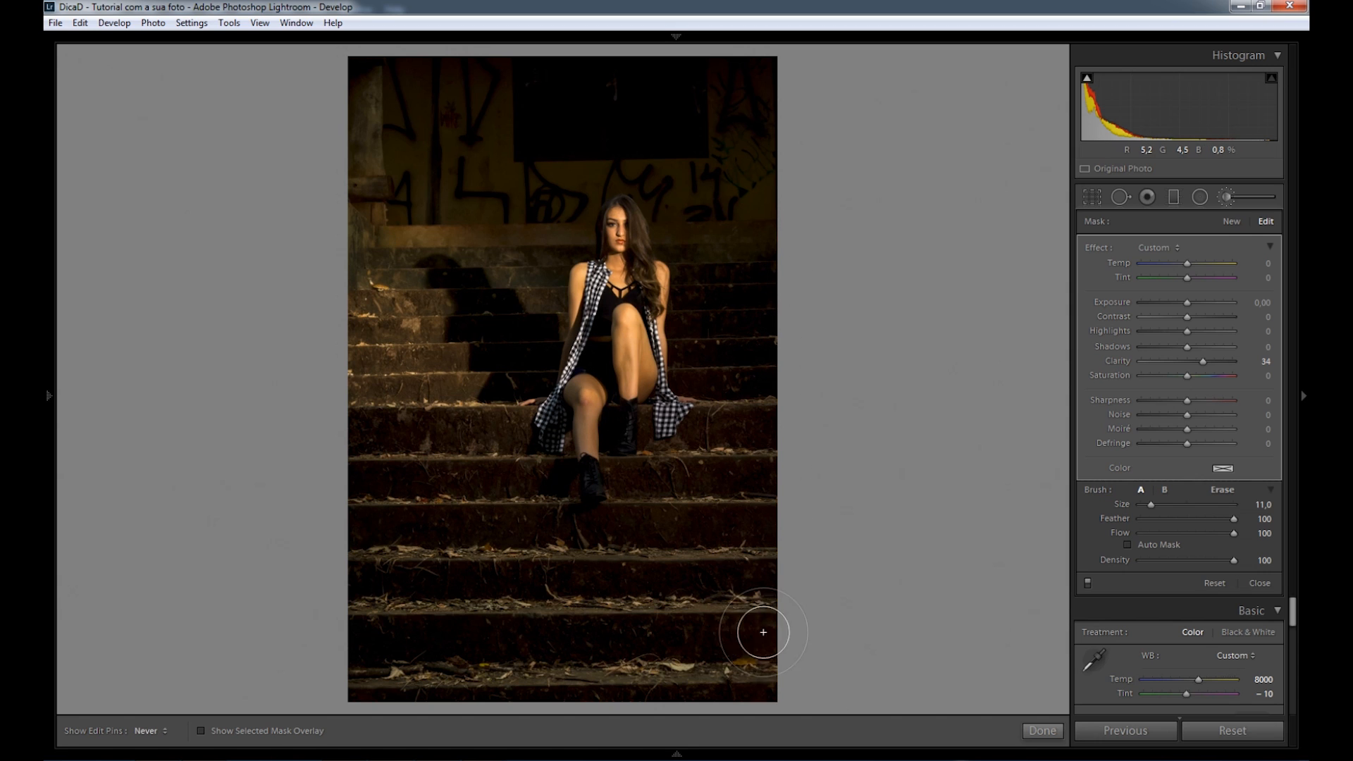
pyautogui.moveTo(473, 341)
pyautogui.mouseDown()
pyautogui.moveTo(538, 260)
pyautogui.moveTo(356, 272)
pyautogui.moveTo(386, 357)
pyautogui.mouseUp()
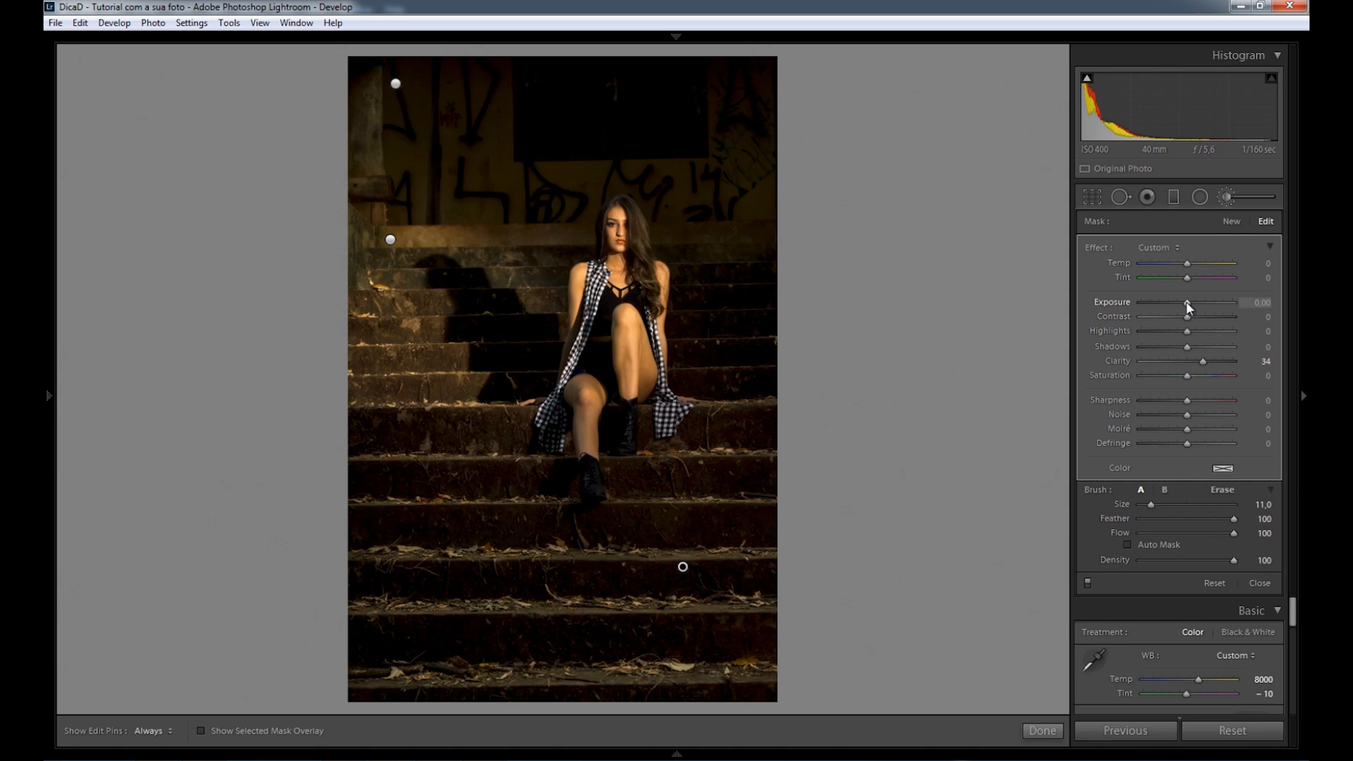
# Set the steps mask's highlights to -11 and contrast to 7, comparing the photo without and with the brushwork
pyautogui.click(1176, 331)
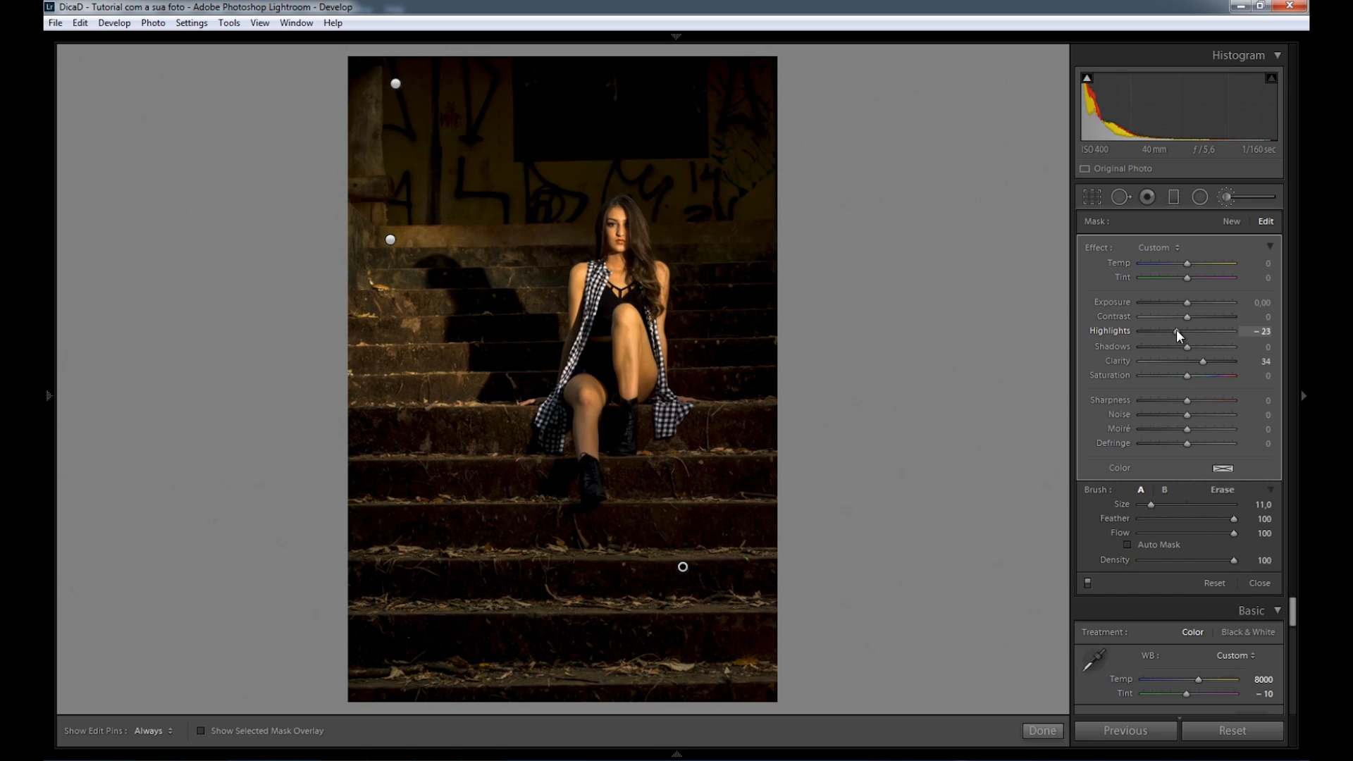
pyautogui.moveTo(1176, 331); pyautogui.dragTo(1178, 330)
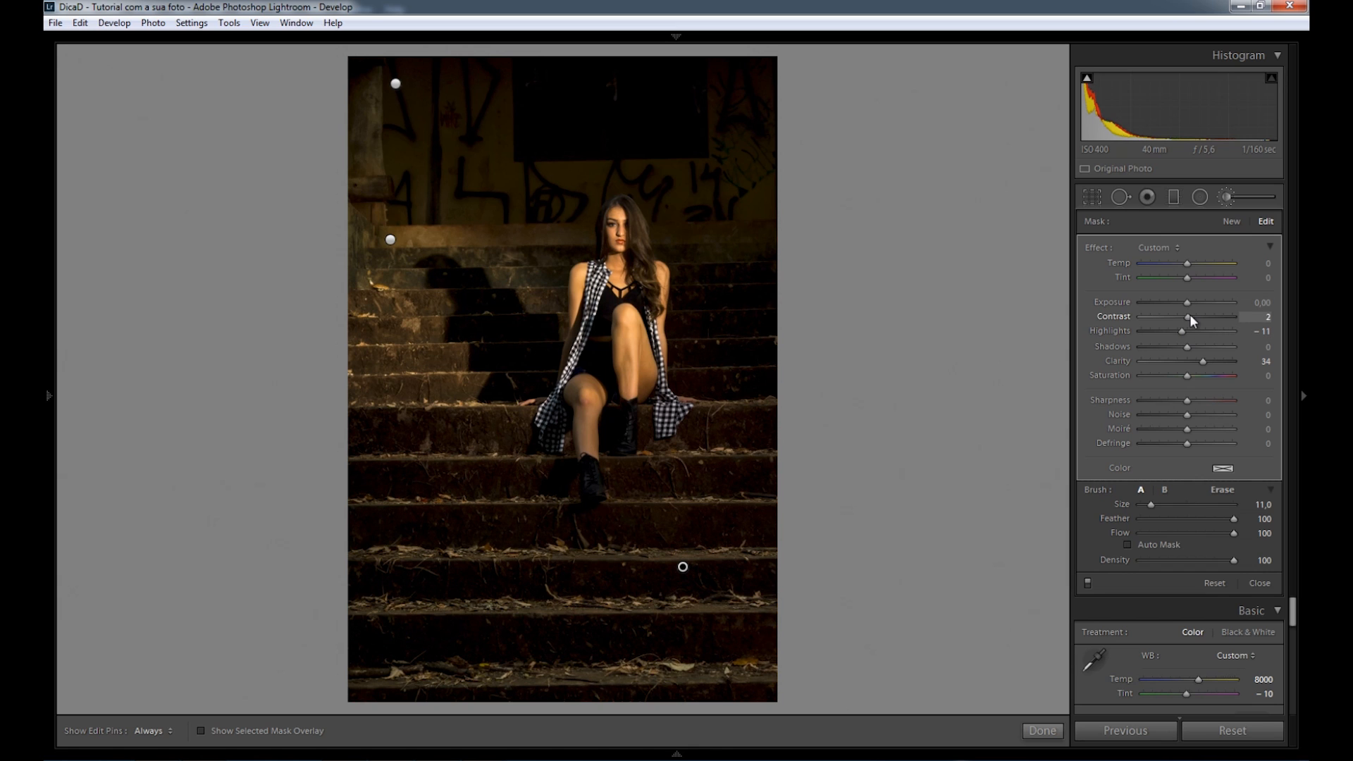
pyautogui.click(1088, 582)
pyautogui.click(1088, 582)
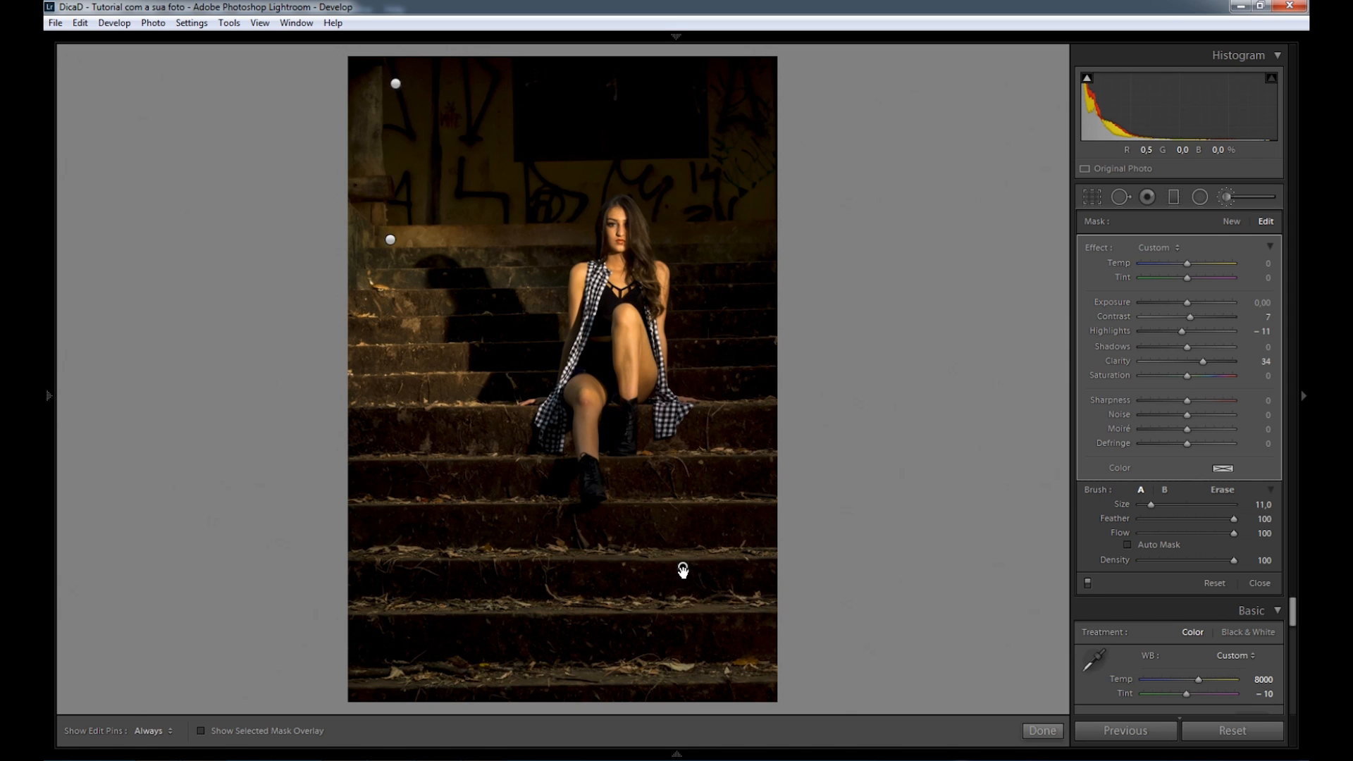
pyautogui.moveTo(683, 569)
pyautogui.press('h')
pyautogui.press('h')
# Partly erase the mask over the sunlit steps left of the model with eraser size 12 and flow 50, comparing without and with the brushwork
pyautogui.click(1224, 491)
pyautogui.scroll(8, 375, 335)
pyautogui.moveTo(1233, 533); pyautogui.dragTo(1189, 532)
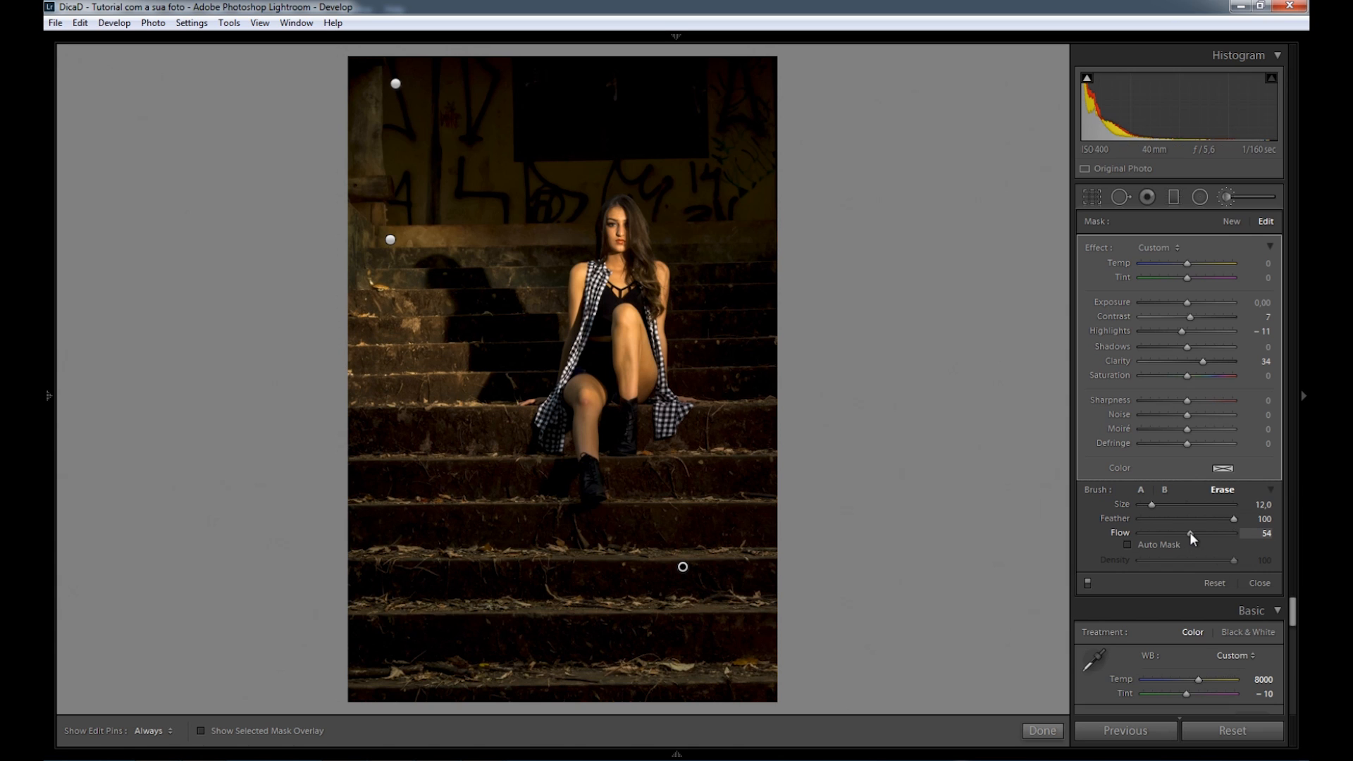
pyautogui.press('h')
pyautogui.moveTo(395, 319)
pyautogui.mouseDown()
pyautogui.moveTo(423, 380)
pyautogui.moveTo(402, 290)
pyautogui.moveTo(378, 377)
pyautogui.moveTo(507, 256)
pyautogui.moveTo(511, 276)
pyautogui.moveTo(414, 247)
pyautogui.moveTo(402, 260)
pyautogui.moveTo(505, 263)
pyautogui.moveTo(399, 354)
pyautogui.moveTo(360, 293)
pyautogui.mouseUp()
pyautogui.press('h')
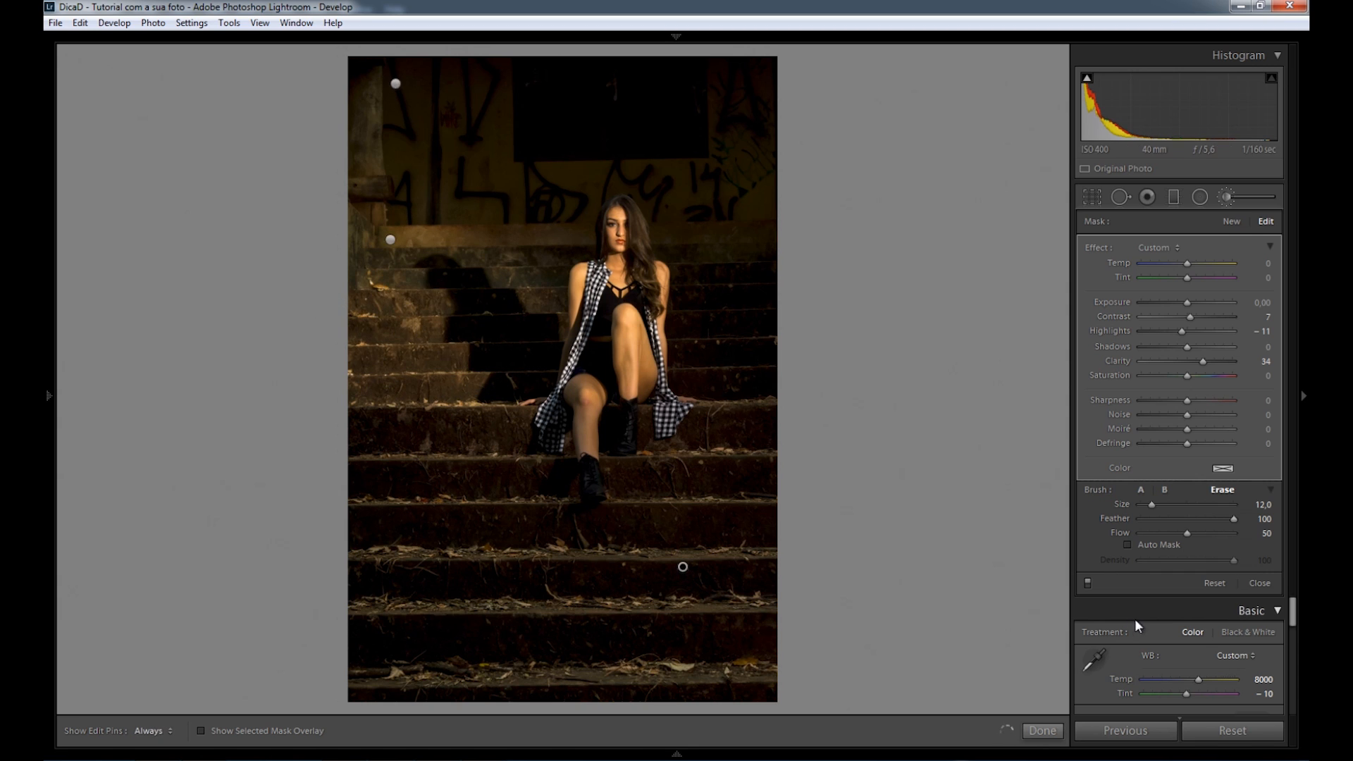
pyautogui.click(1089, 582)
pyautogui.click(1089, 582)
pyautogui.press('h')
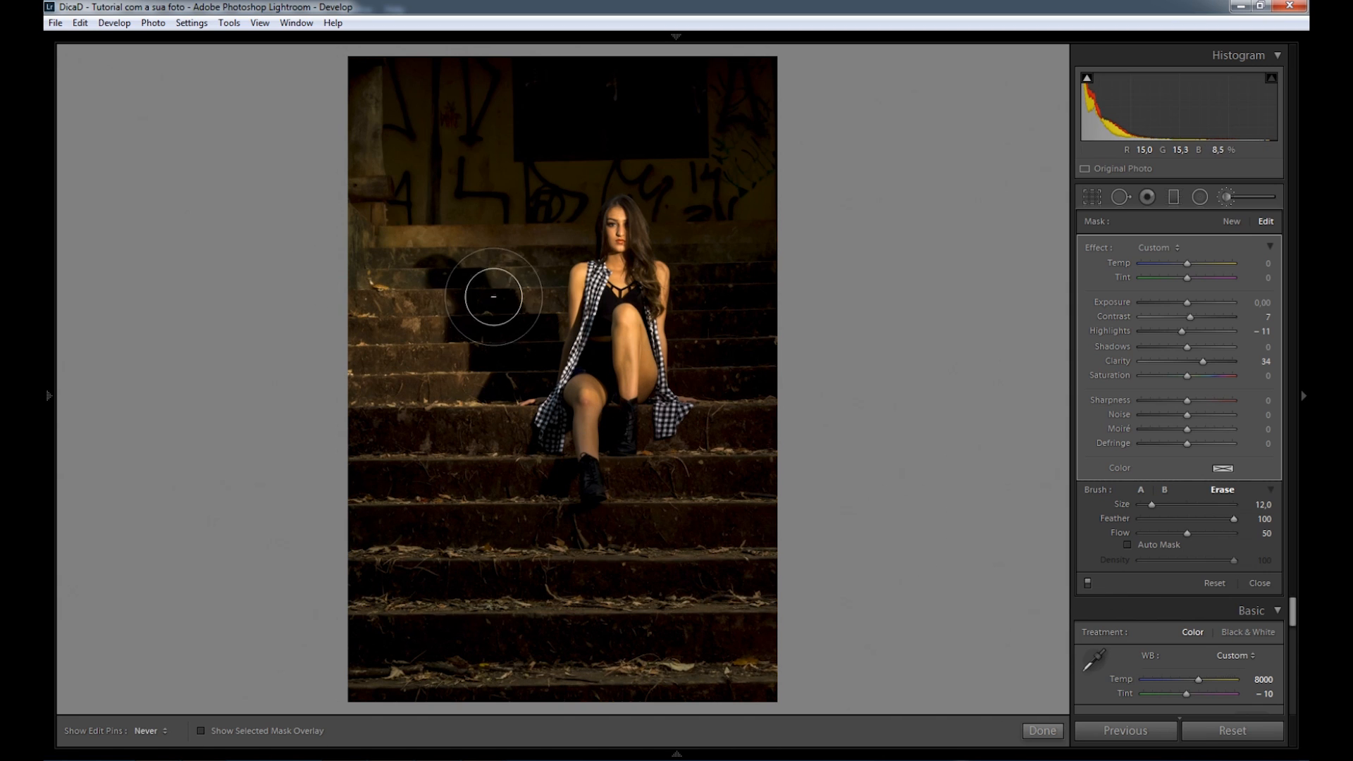
pyautogui.press('h')
pyautogui.click(1087, 583)
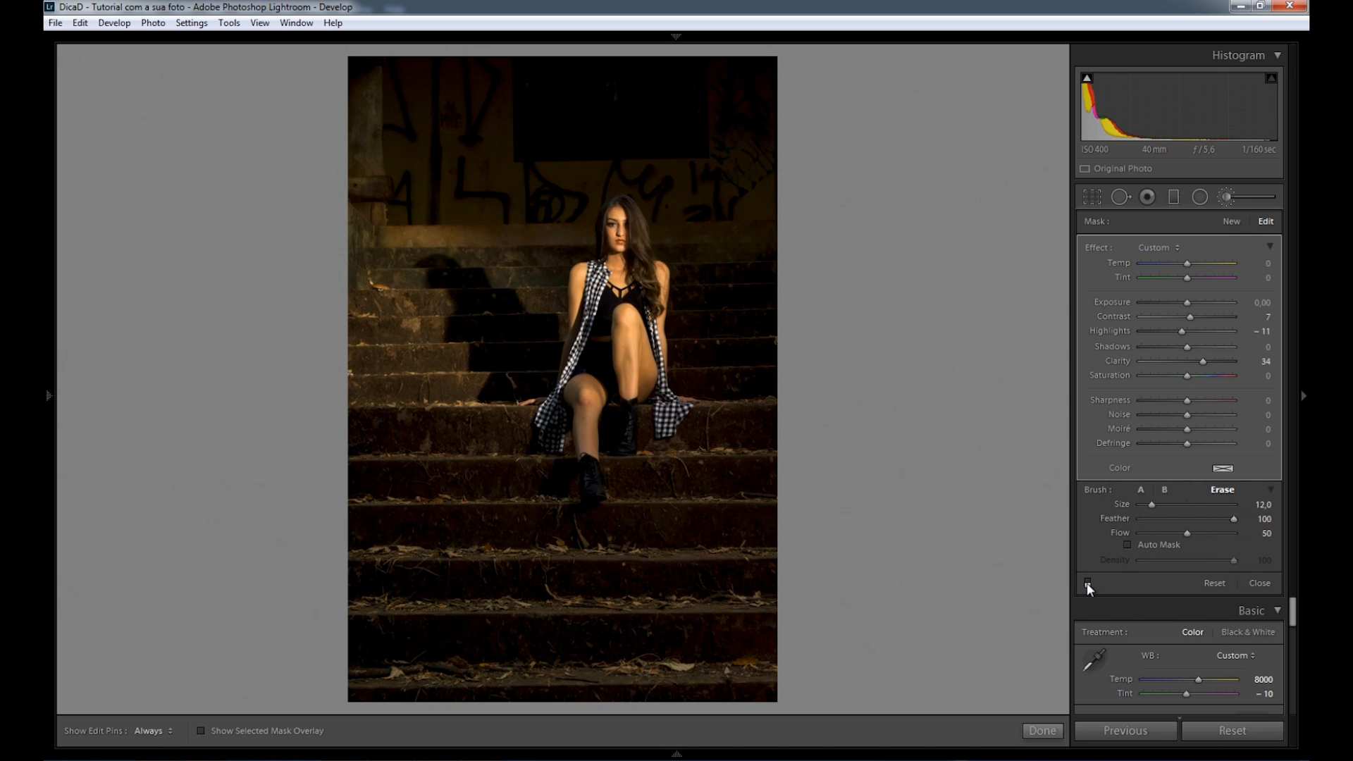
pyautogui.click(1087, 582)
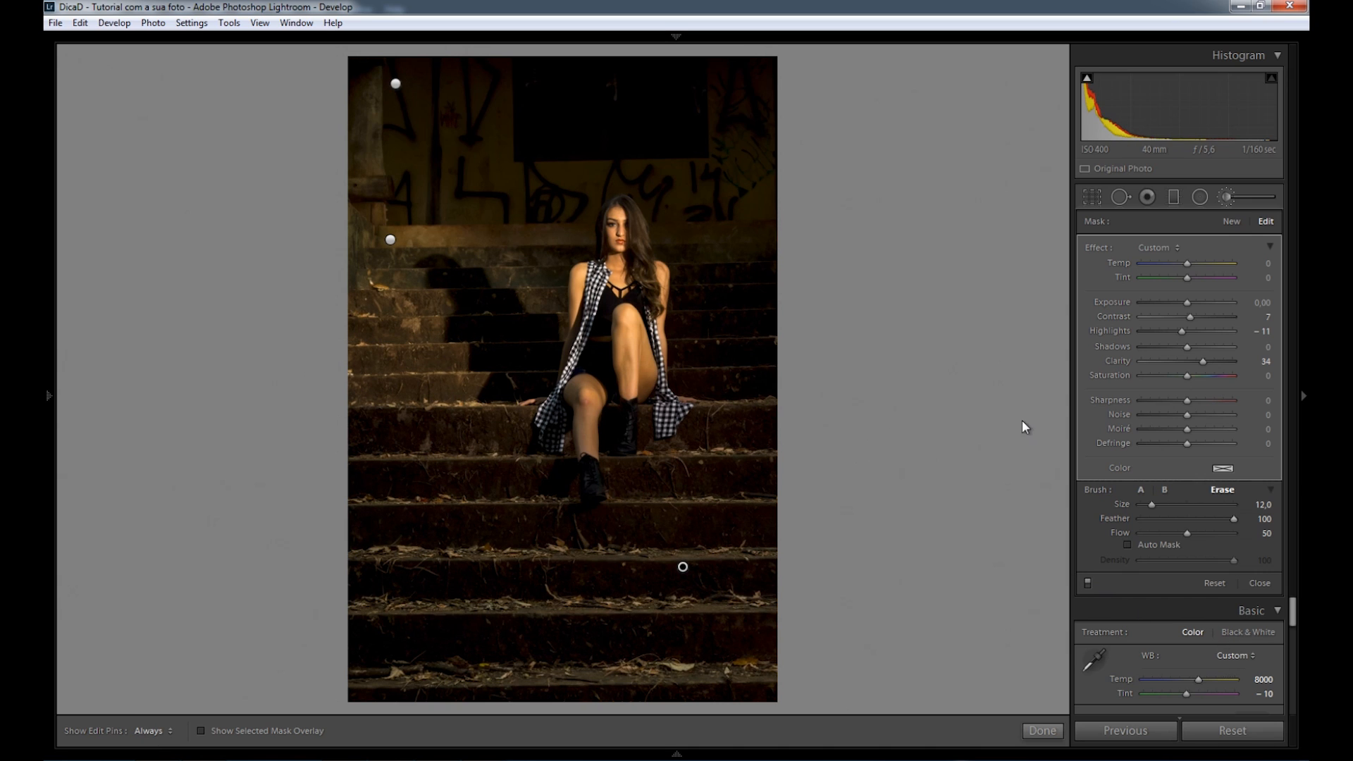
# Paint the model's hair with a new size 6 brush at clarity 30
pyautogui.click(1227, 194)
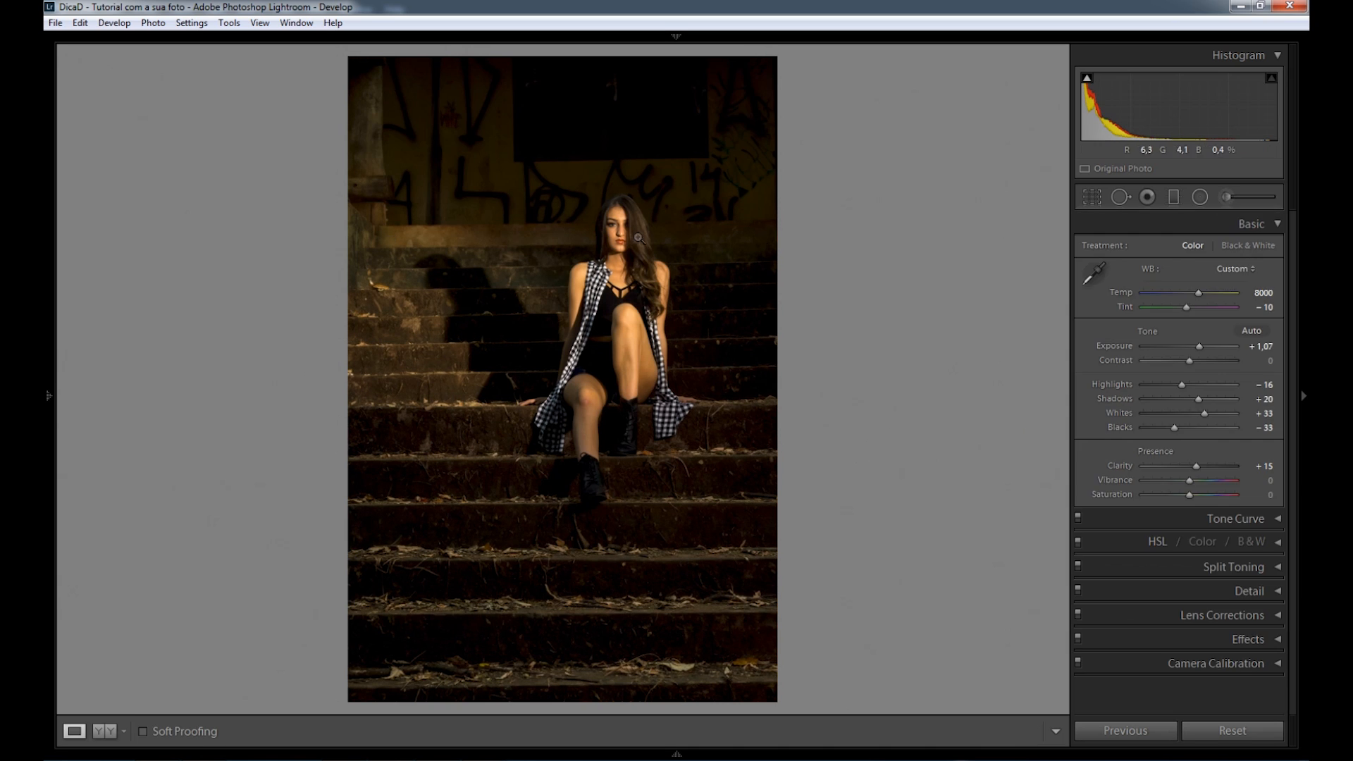
pyautogui.click(626, 231)
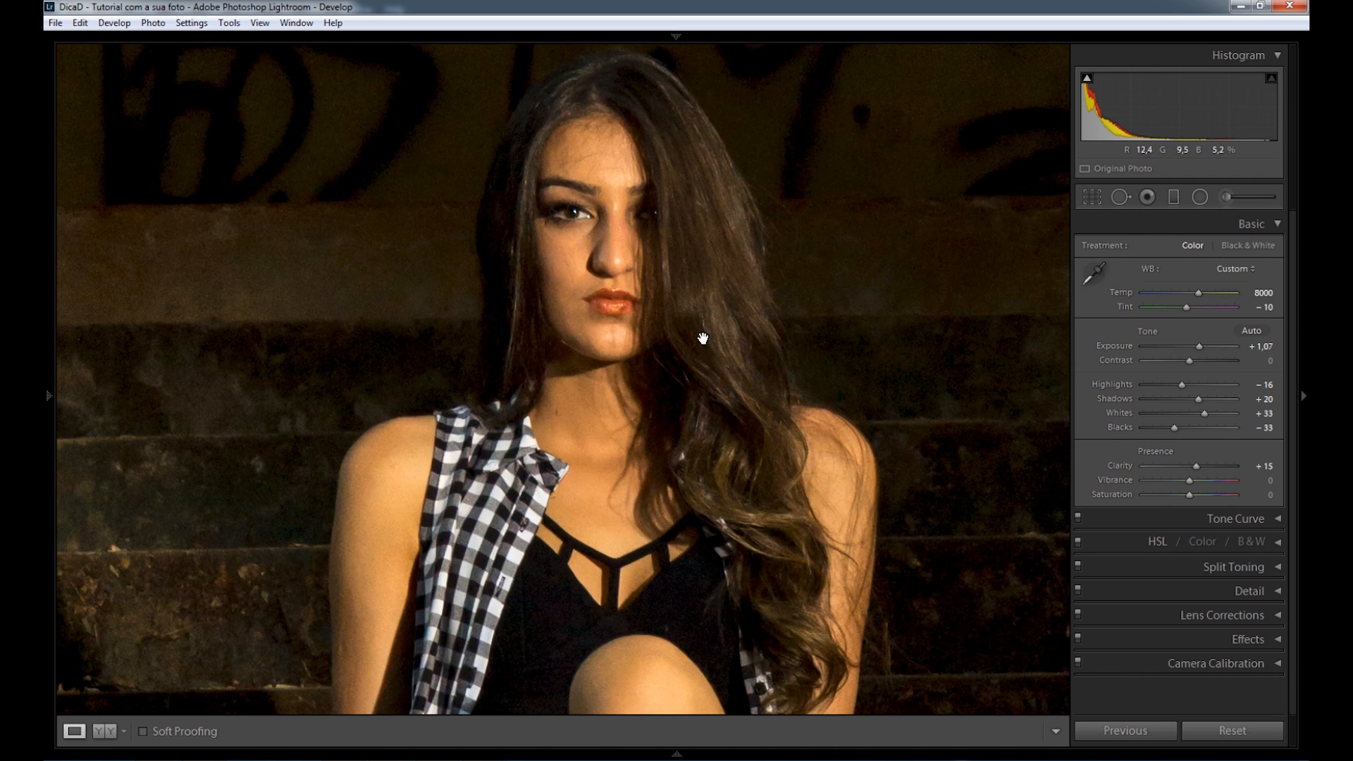
pyautogui.click(1228, 197)
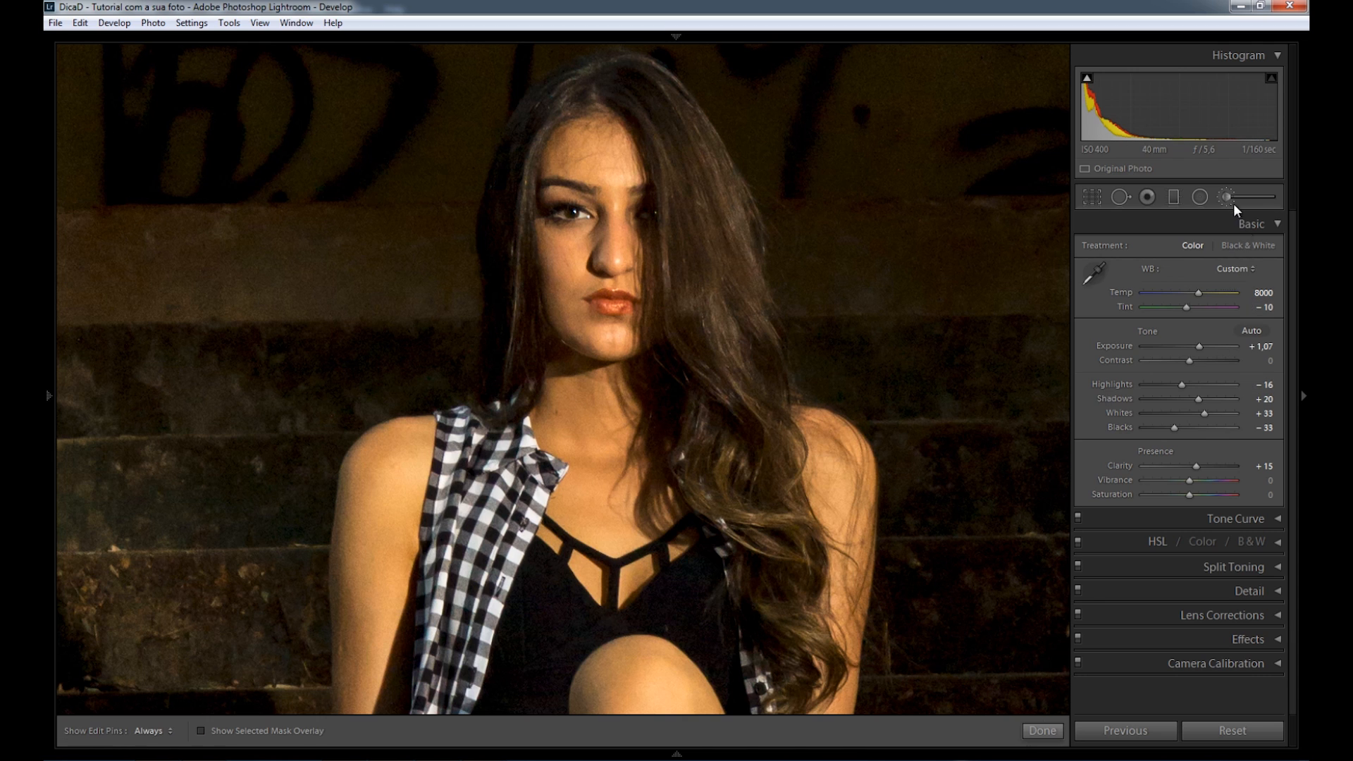
pyautogui.moveTo(1211, 363)
pyautogui.mouseDown()
pyautogui.moveTo(1202, 348)
pyautogui.moveTo(1200, 361)
pyautogui.mouseUp()
pyautogui.scroll(-2, 902, 447)
pyautogui.scroll(-3, 676, 148)
pyautogui.press('h')
pyautogui.moveTo(719, 264)
pyautogui.mouseDown()
pyautogui.moveTo(649, 96)
pyautogui.moveTo(708, 182)
pyautogui.moveTo(707, 353)
pyautogui.moveTo(691, 279)
pyautogui.moveTo(712, 474)
pyautogui.moveTo(733, 350)
pyautogui.moveTo(749, 494)
pyautogui.moveTo(794, 629)
pyautogui.moveTo(752, 343)
pyautogui.moveTo(678, 133)
pyautogui.moveTo(624, 77)
pyautogui.moveTo(673, 123)
pyautogui.moveTo(727, 248)
pyautogui.moveTo(725, 304)
pyautogui.moveTo(699, 349)
pyautogui.moveTo(799, 643)
pyautogui.moveTo(787, 514)
pyautogui.mouseUp()
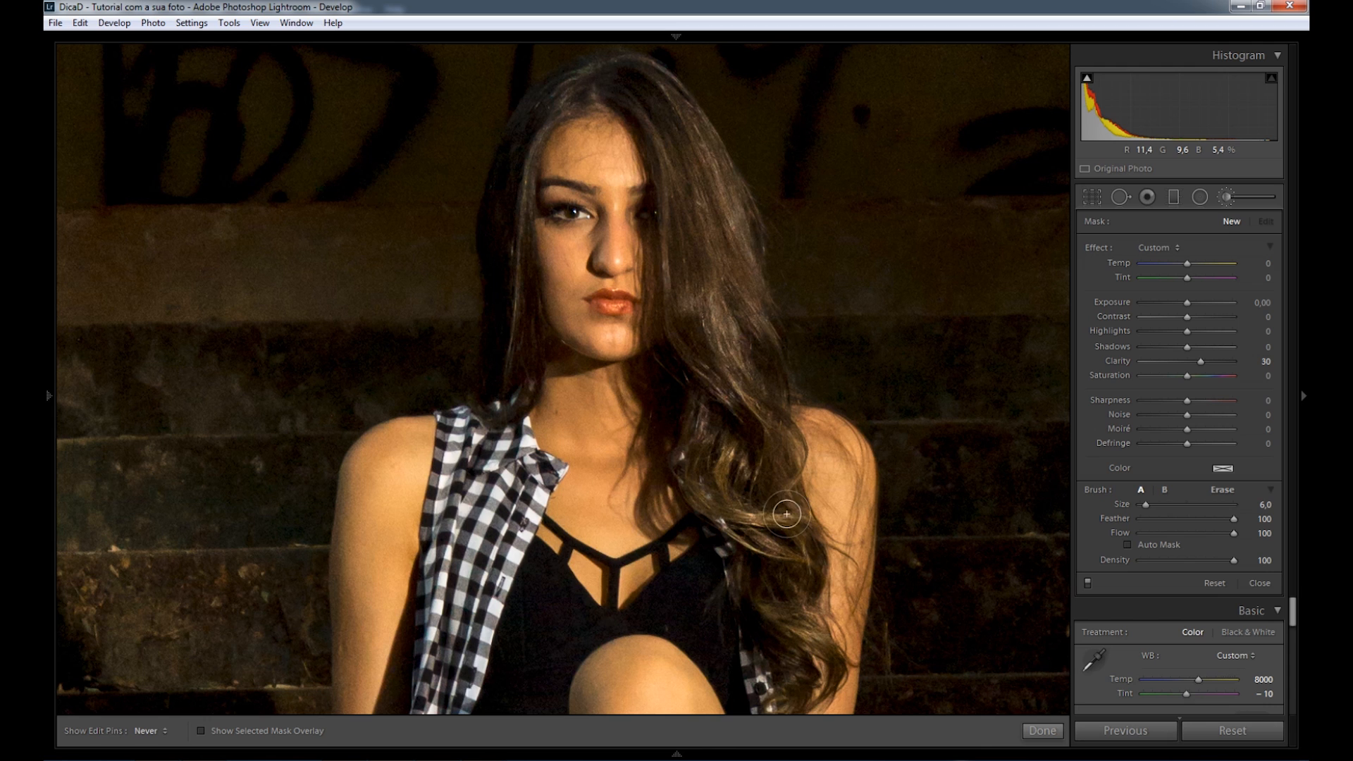
# Set the hair mask's contrast to 10 and exposure to -0.13, comparing the photo without and with the brushwork
pyautogui.moveTo(1187, 318); pyautogui.dragTo(1185, 305)
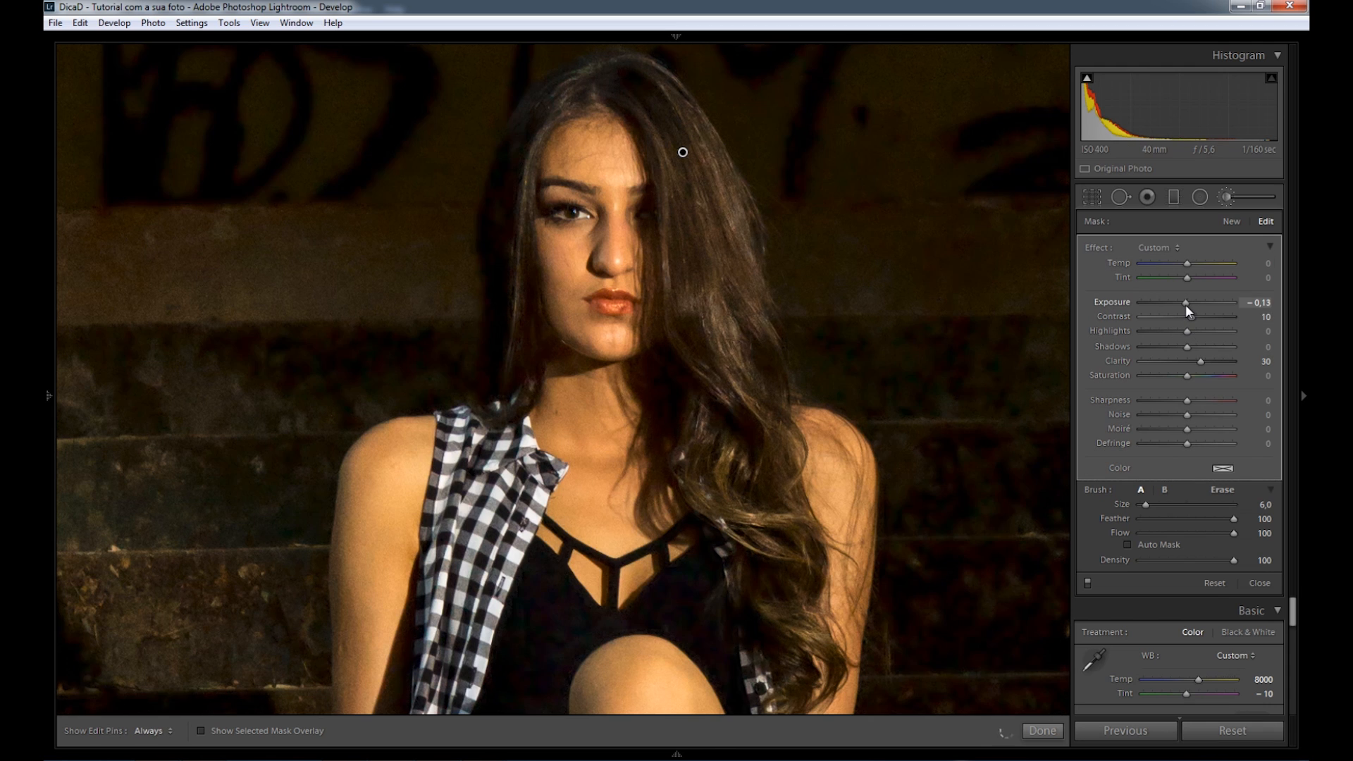
pyautogui.click(1088, 584)
pyautogui.click(1088, 583)
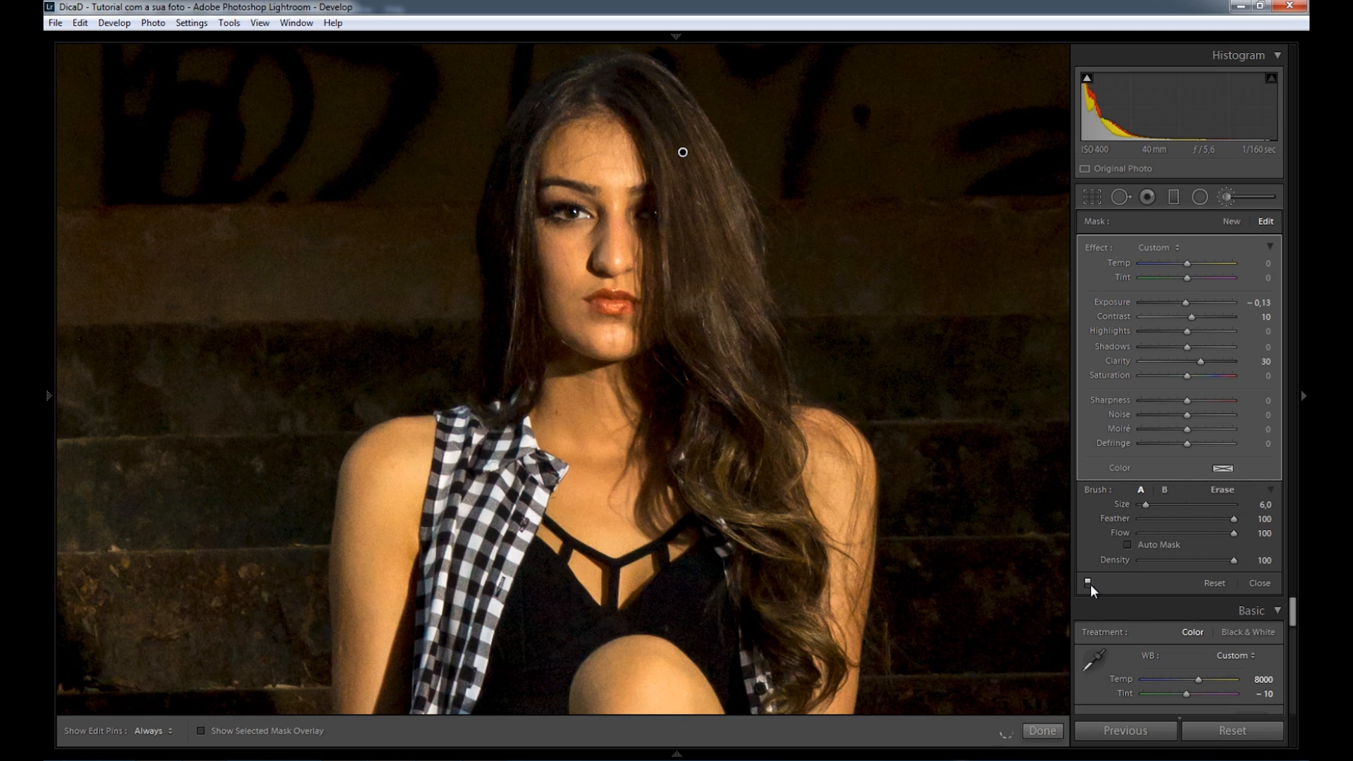
# Compare the whole photo without and with all the brush adjustments made so far
pyautogui.click(1228, 197)
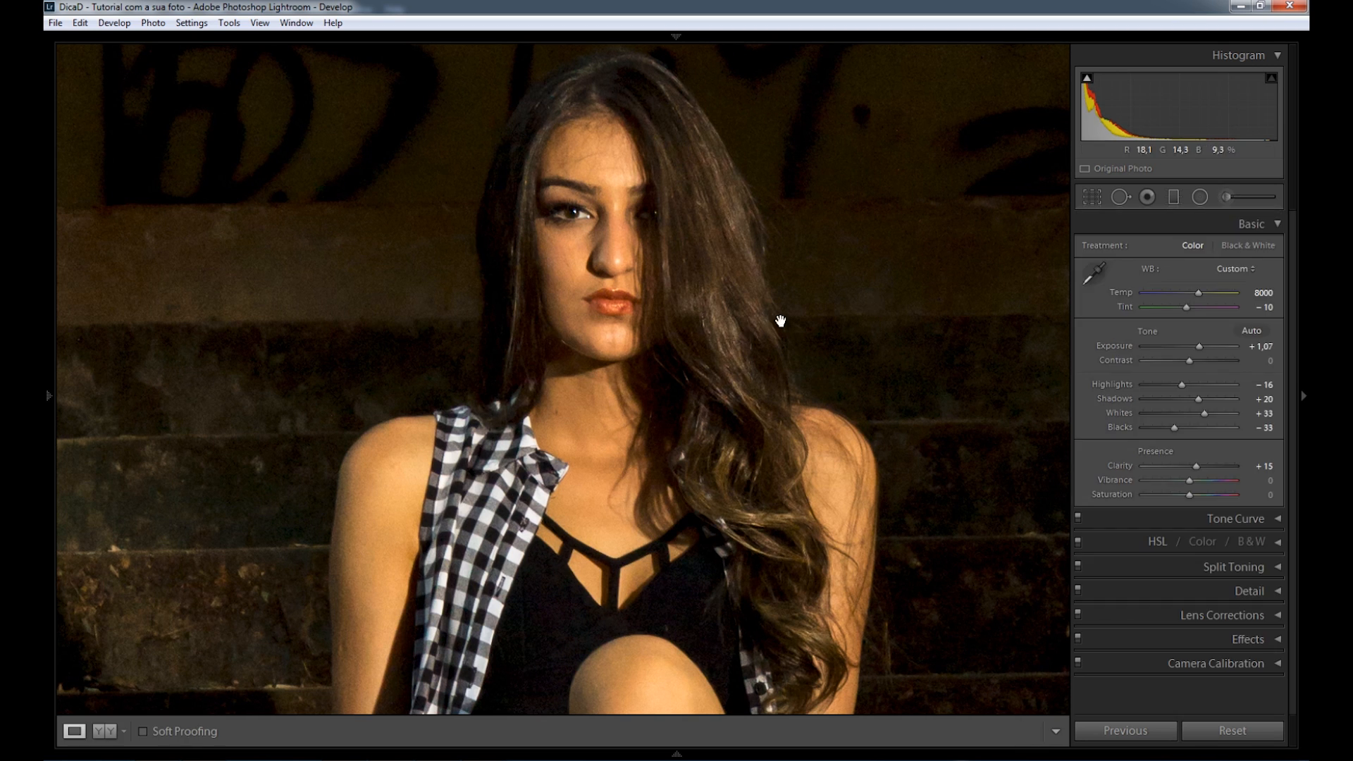
pyautogui.click(844, 317)
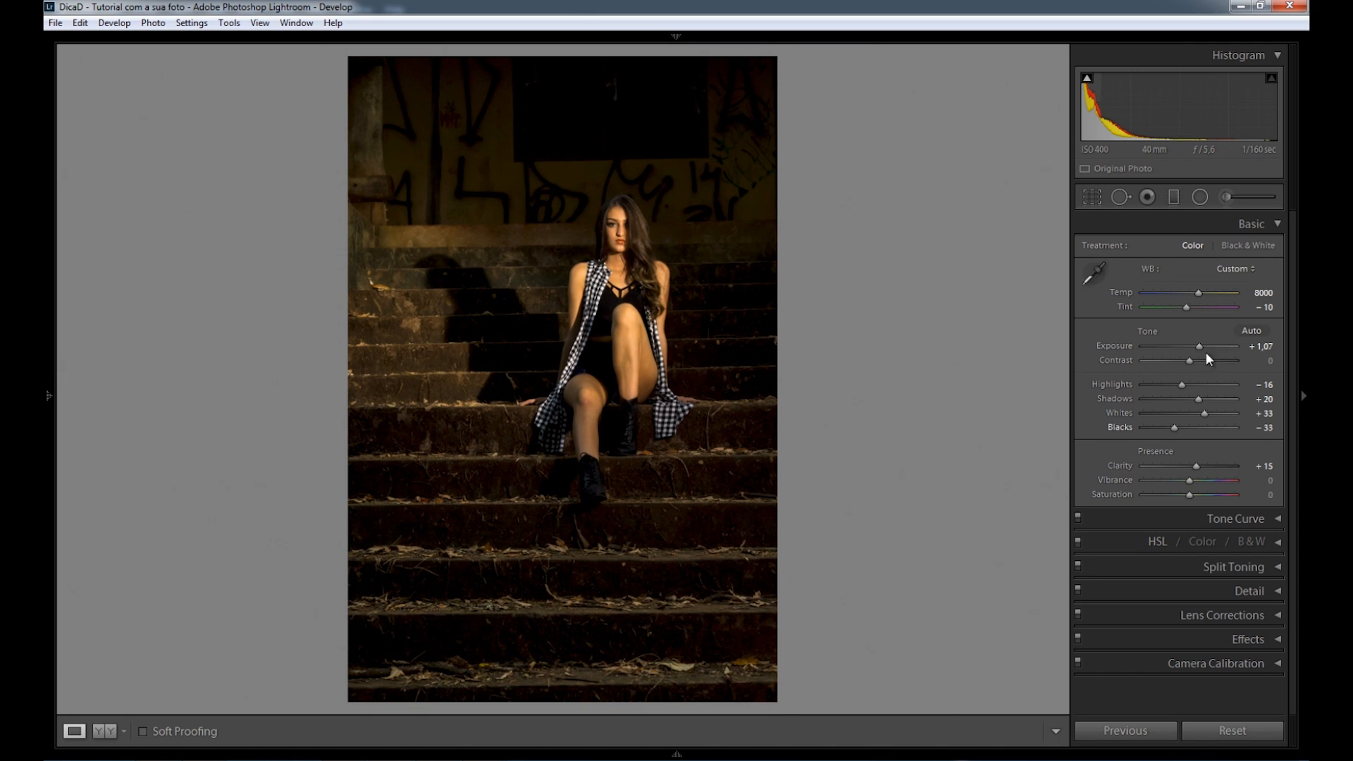
pyautogui.click(1228, 203)
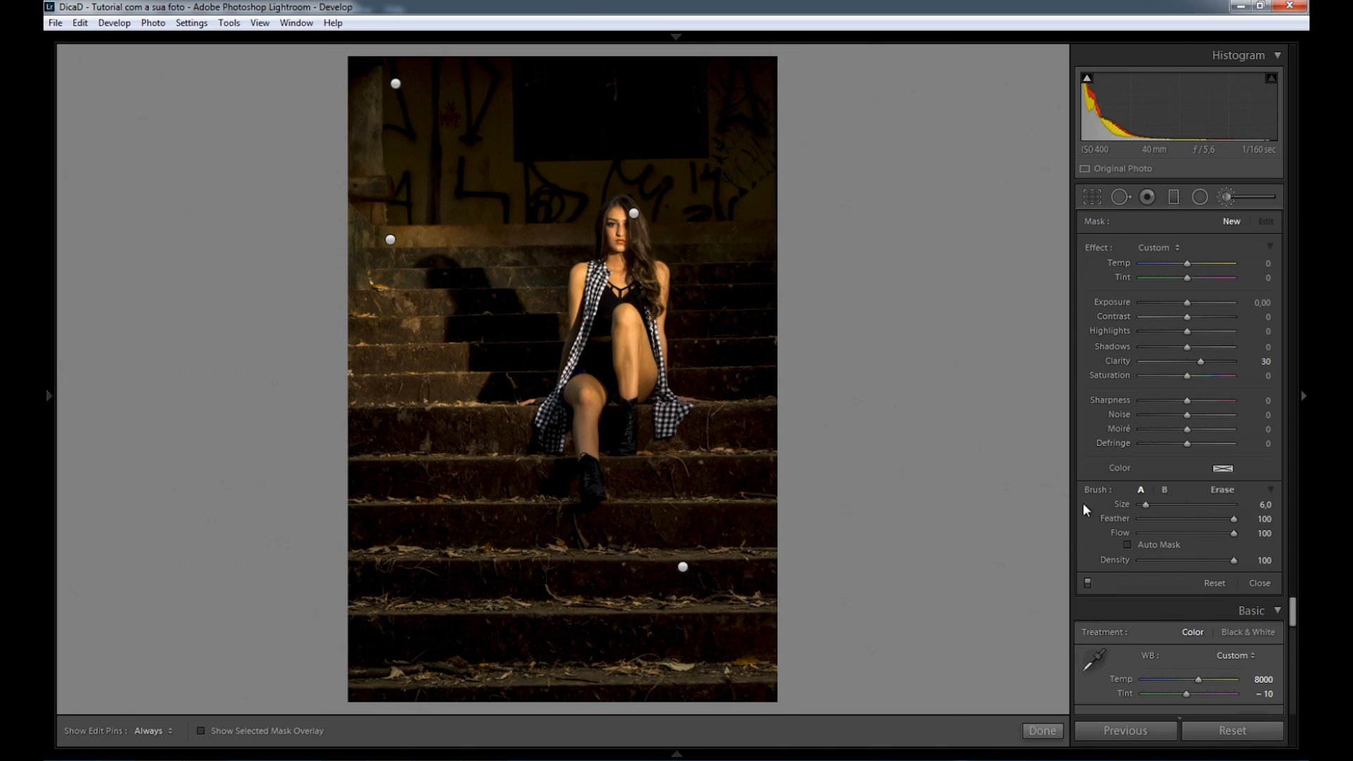
pyautogui.click(1088, 582)
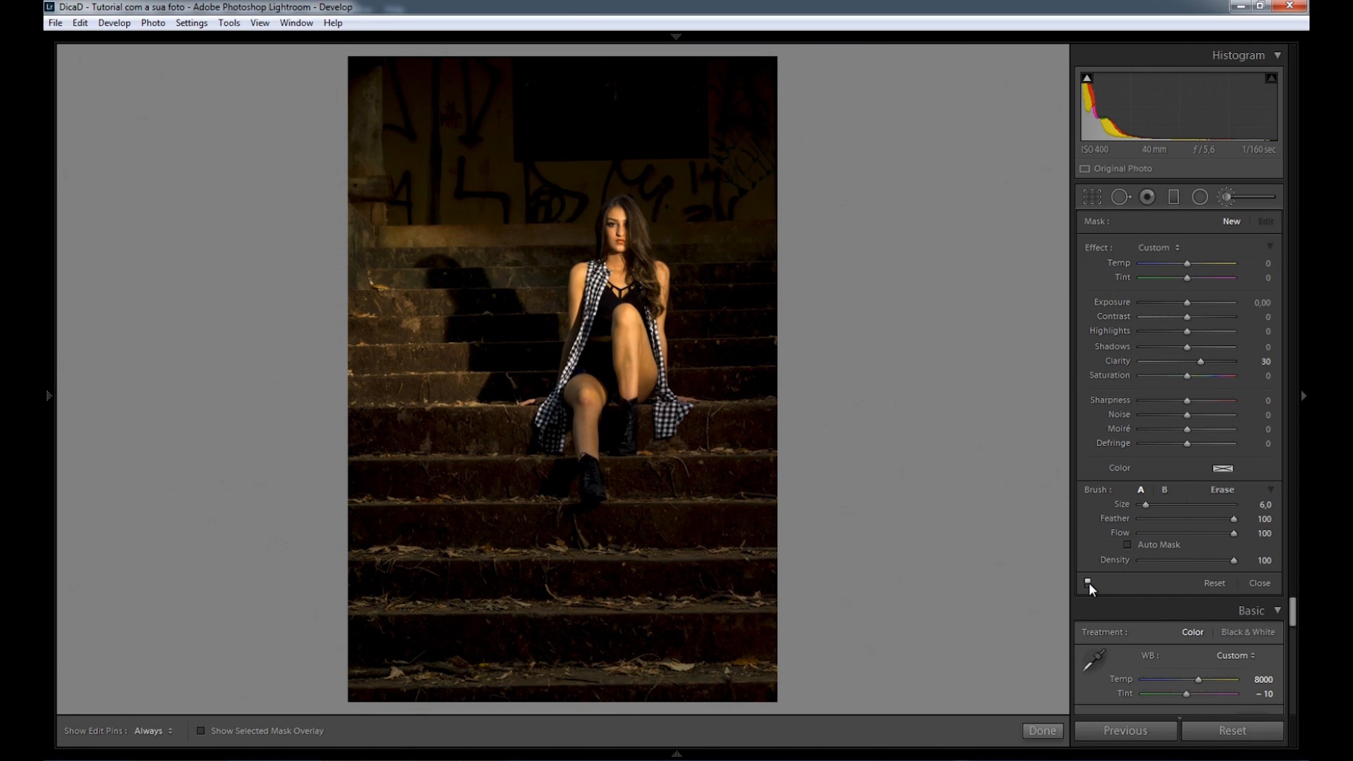
pyautogui.click(1087, 582)
pyautogui.click(1087, 582)
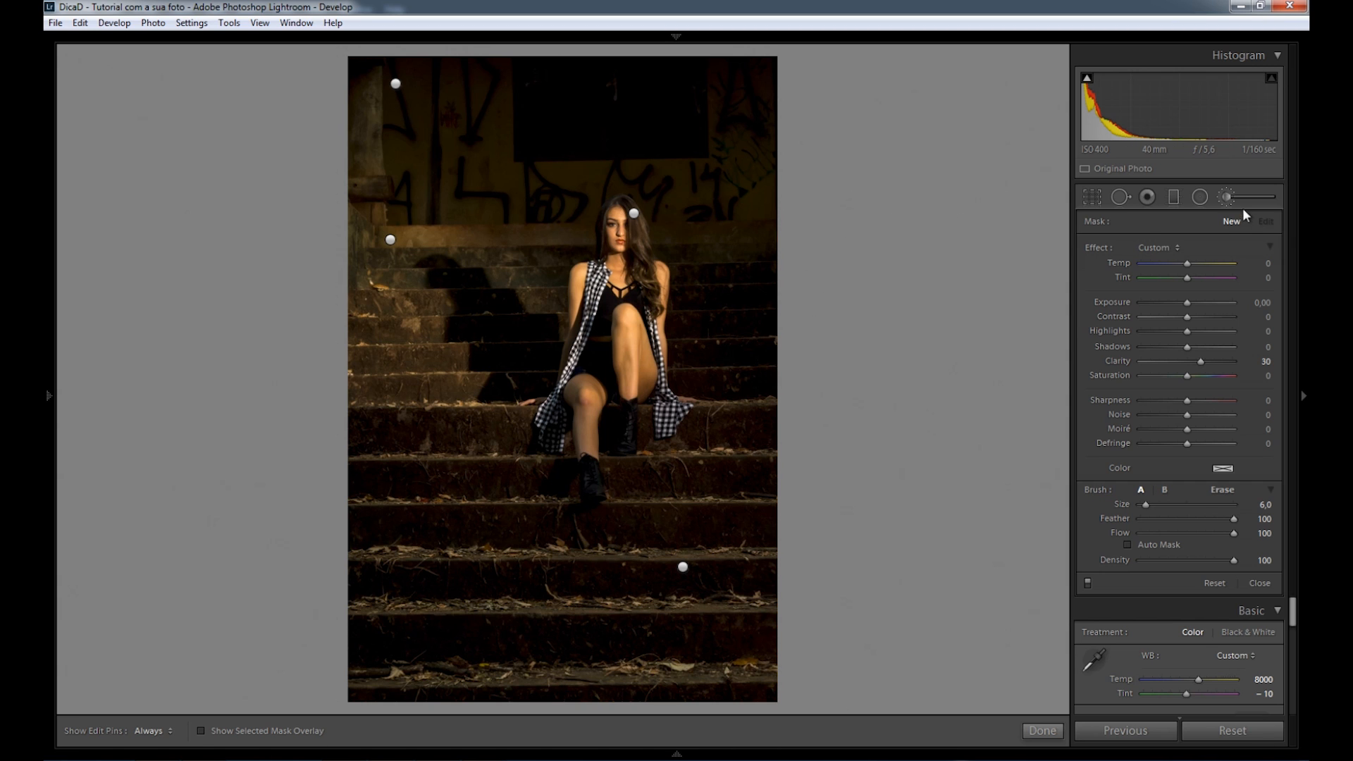
# Straighten the cropped photo by an angle of 0.42 with the Crop tool
pyautogui.click(1098, 197)
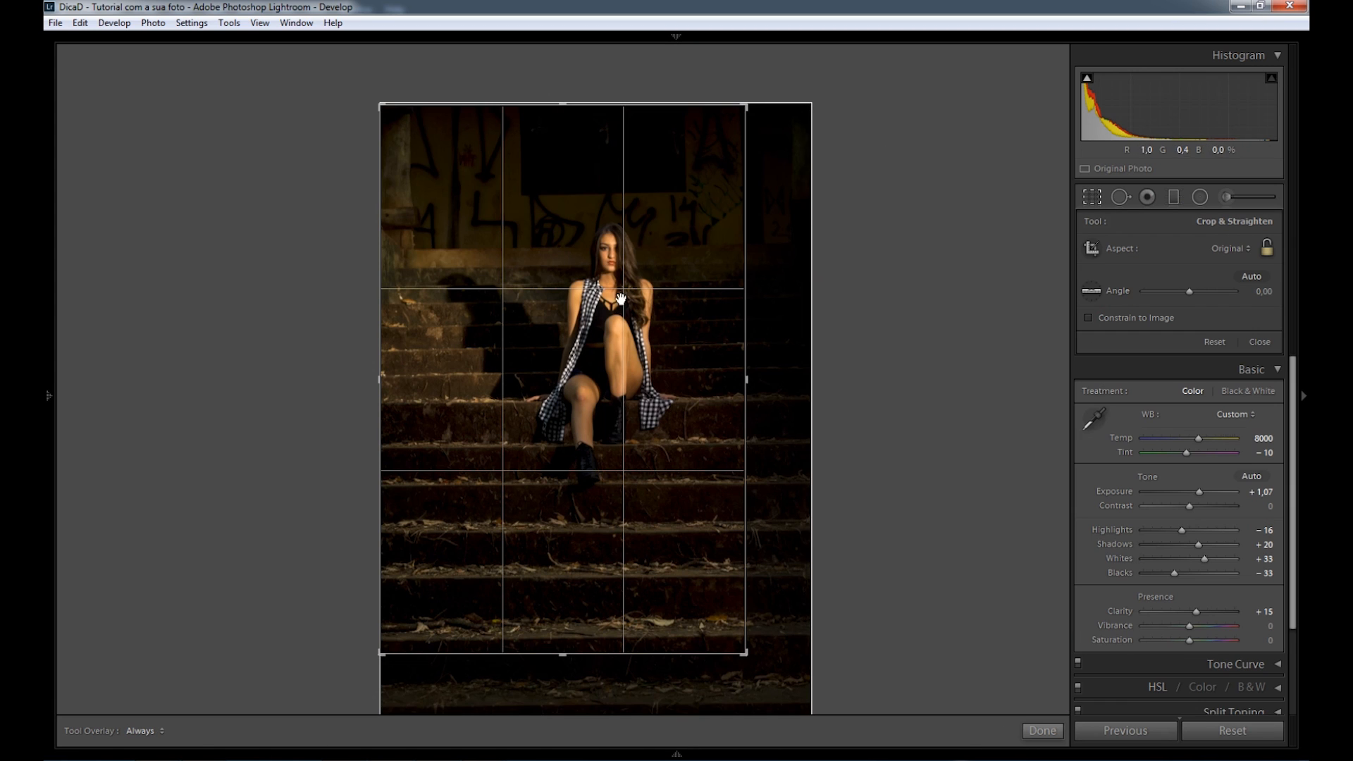
pyautogui.moveTo(758, 105); pyautogui.dragTo(764, 101)
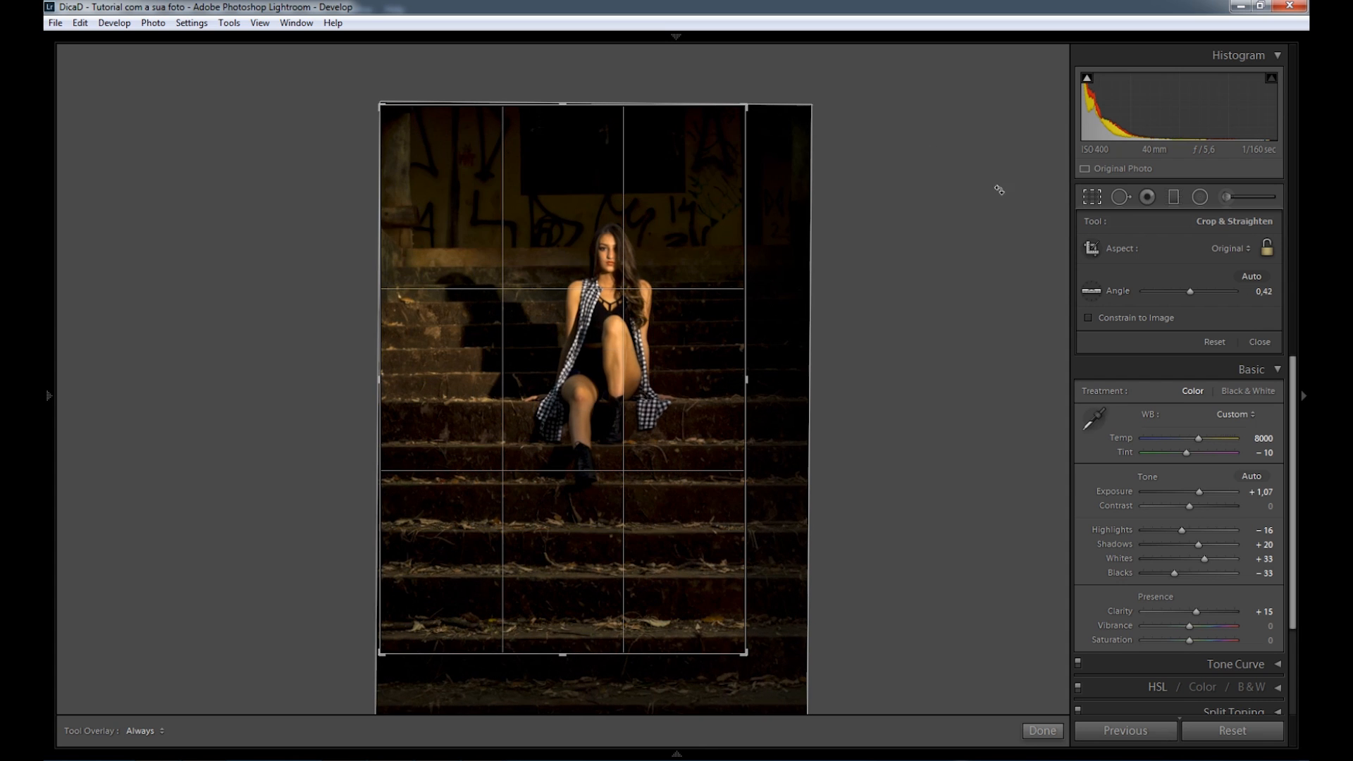
pyautogui.click(1097, 201)
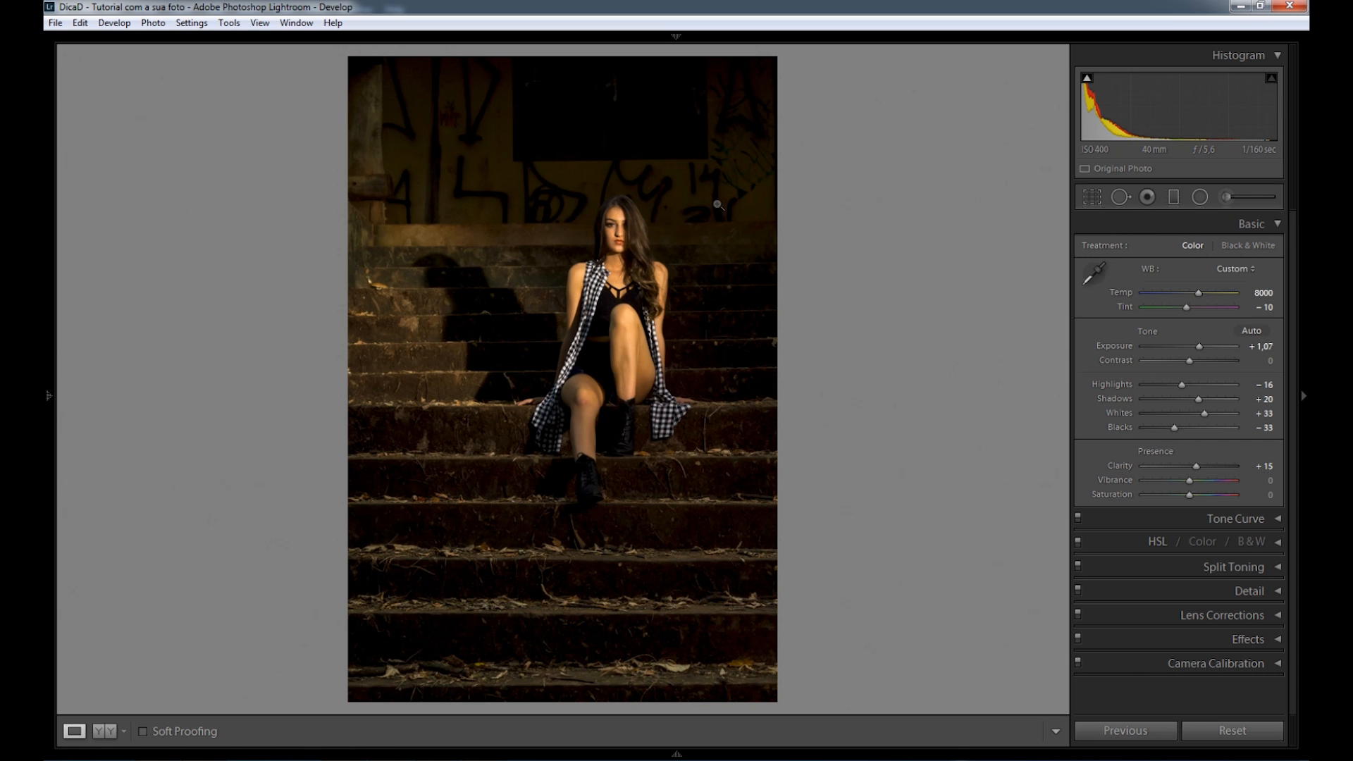
# Paint the model's face with a new size 11 brush at highlights 11 and clarity 0
pyautogui.click(624, 231)
pyautogui.click(649, 550)
pyautogui.click(633, 340)
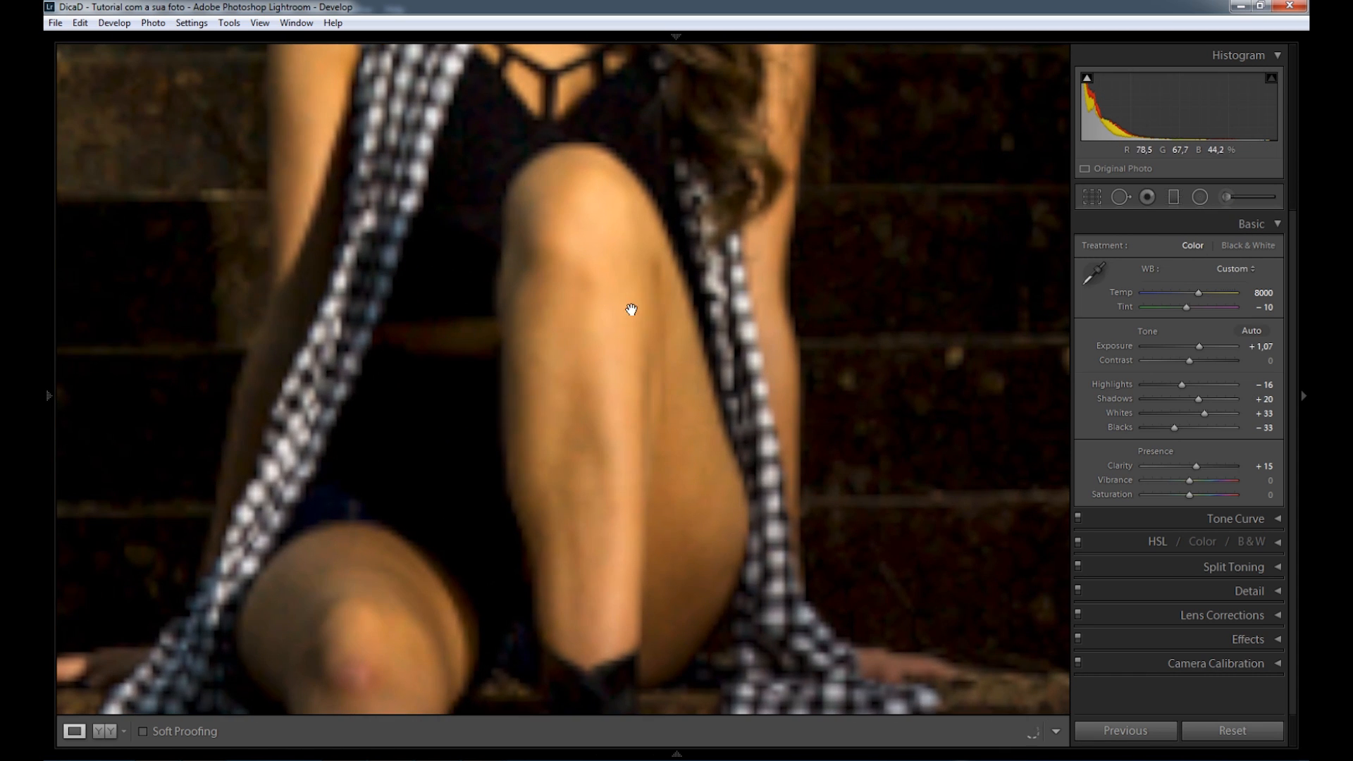
pyautogui.click(630, 310)
pyautogui.click(616, 292)
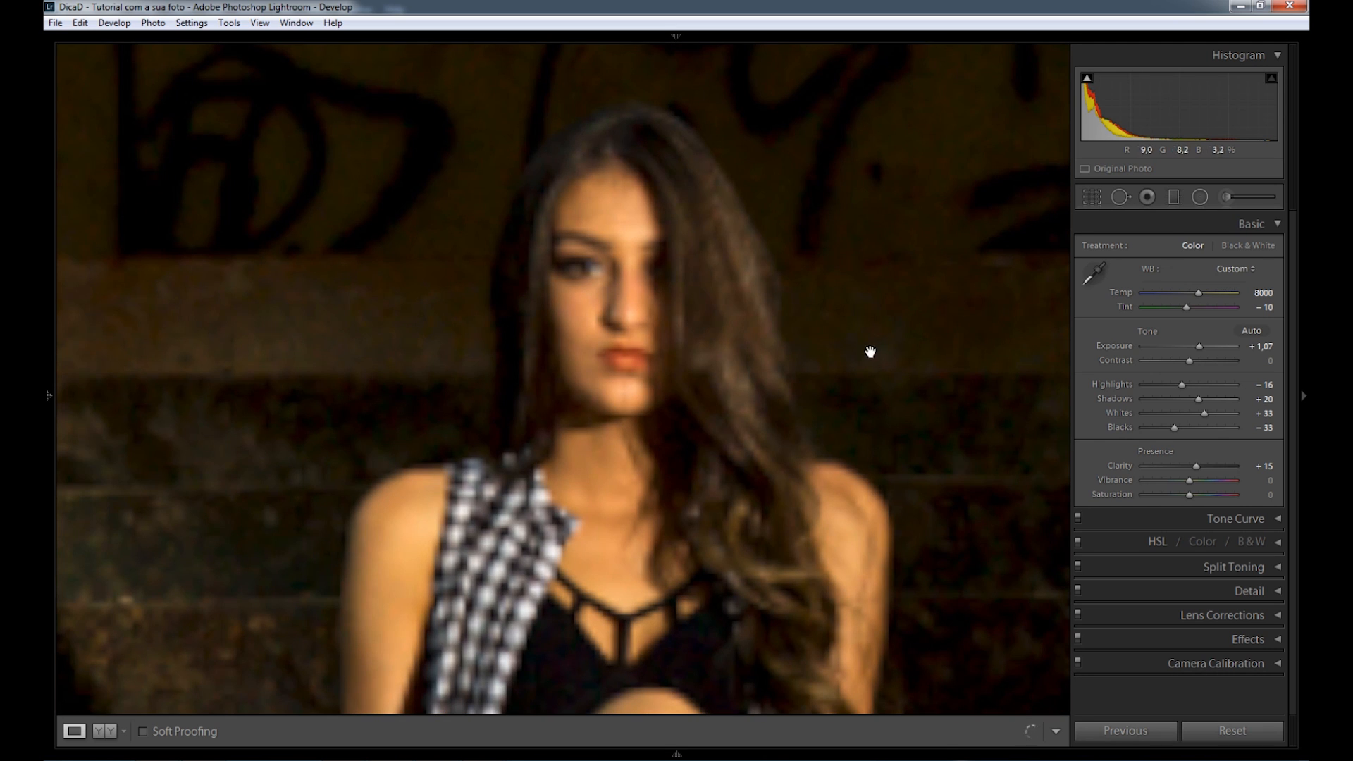
pyautogui.click(1227, 197)
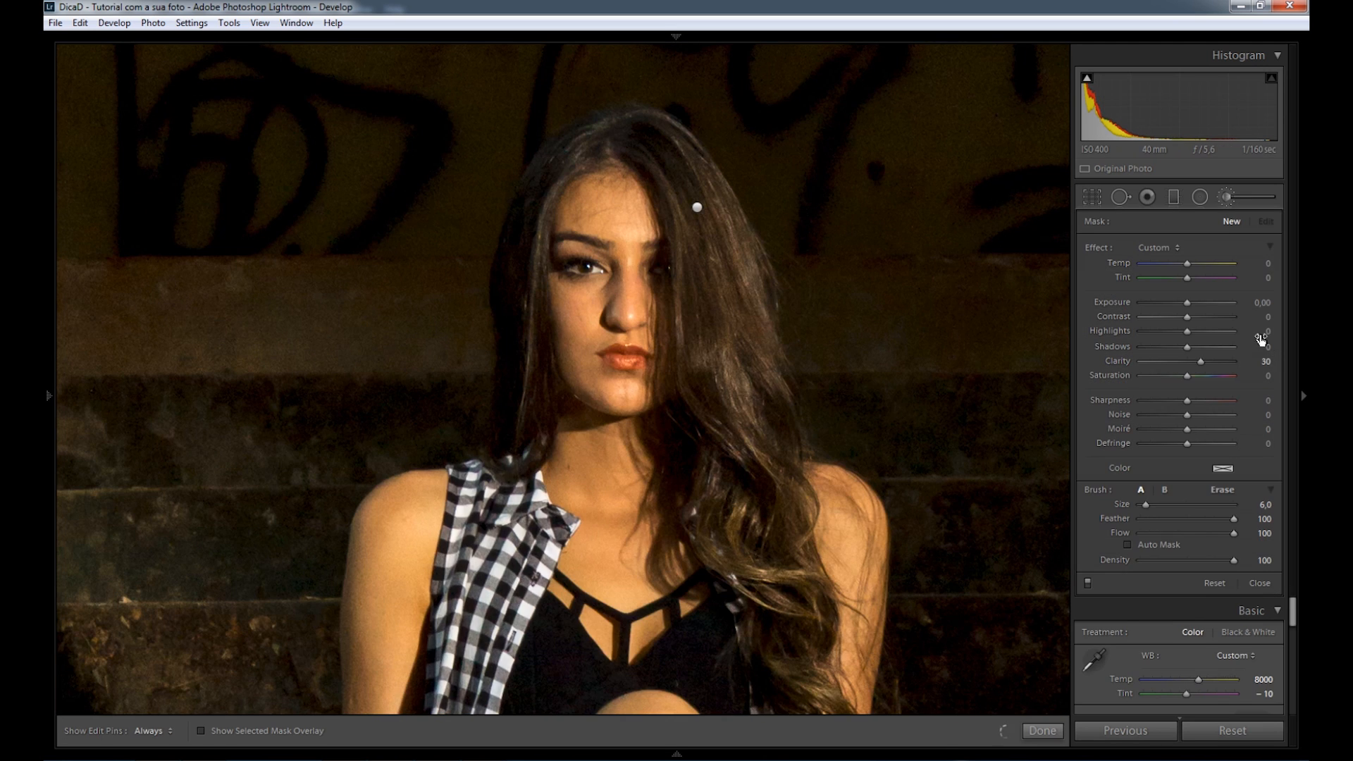
pyautogui.click(1264, 362)
pyautogui.write('0')
pyautogui.moveTo(1188, 330); pyautogui.dragTo(1194, 332)
pyautogui.scroll(5, 608, 226)
pyautogui.press('h')
pyautogui.moveTo(607, 208)
pyautogui.mouseDown()
pyautogui.moveTo(602, 369)
pyautogui.moveTo(617, 384)
pyautogui.moveTo(632, 336)
pyautogui.moveTo(633, 363)
pyautogui.moveTo(624, 425)
pyautogui.moveTo(600, 456)
pyautogui.moveTo(615, 511)
pyautogui.moveTo(646, 471)
pyautogui.moveTo(589, 363)
pyautogui.moveTo(615, 210)
pyautogui.mouseUp()
pyautogui.press('h')
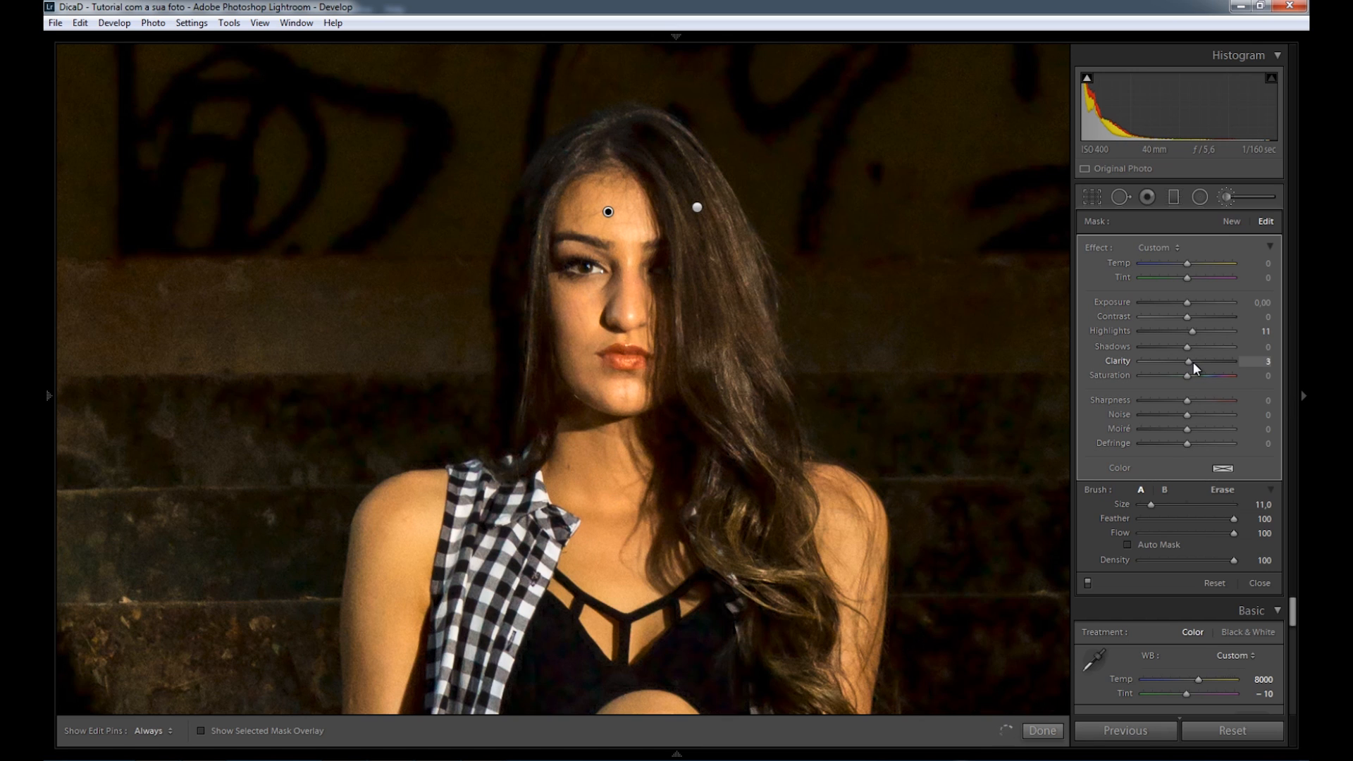
# Compare the whole photo without and with the brushwork, including the new face mask
pyautogui.click(1226, 197)
pyautogui.click(819, 335)
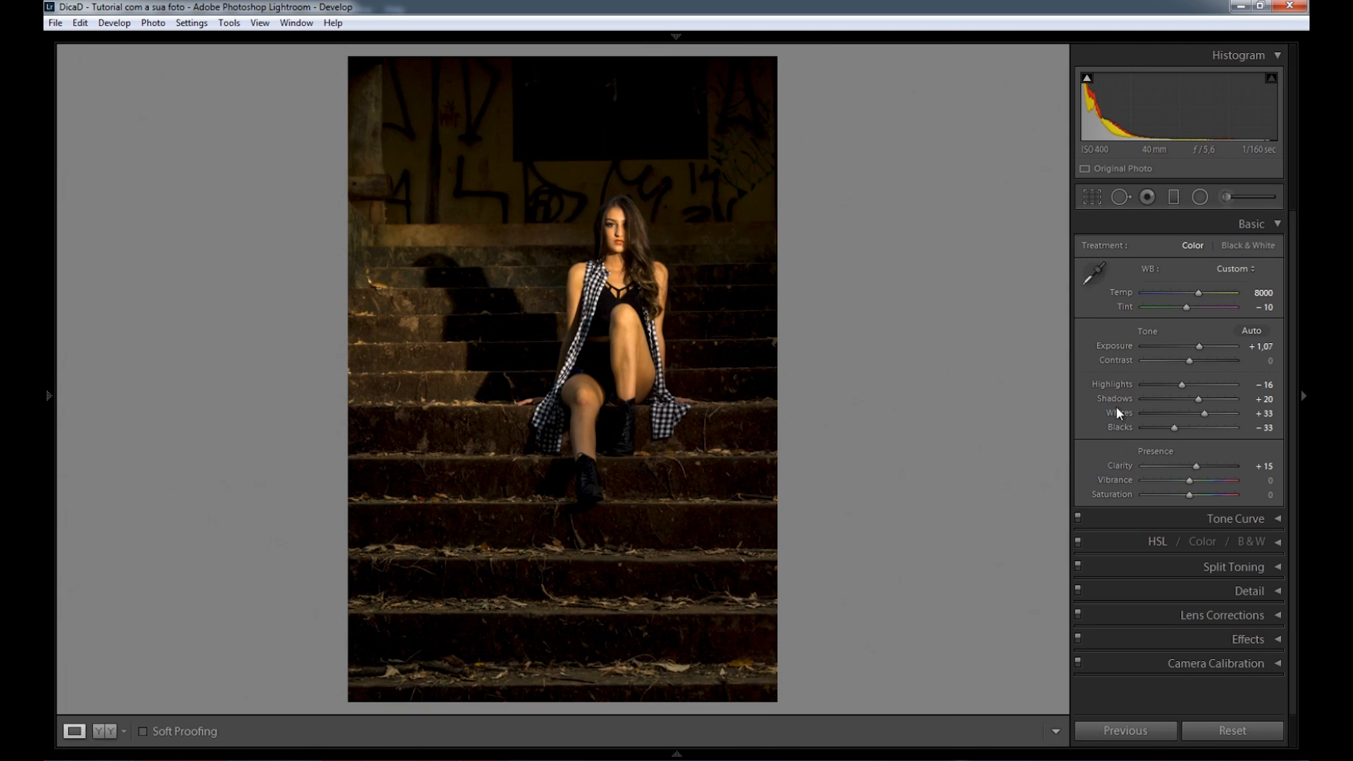
pyautogui.click(1226, 197)
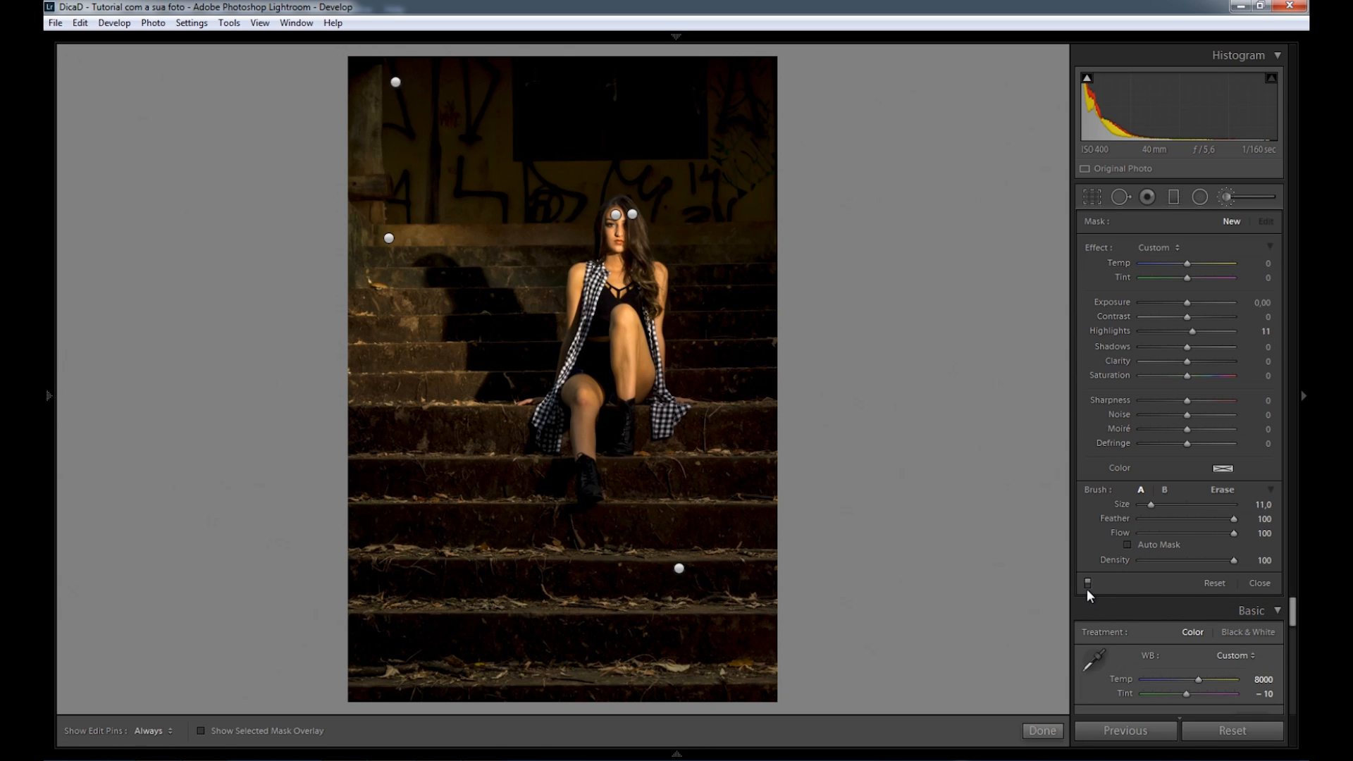
pyautogui.click(1088, 585)
pyautogui.click(1088, 585)
pyautogui.click(1231, 194)
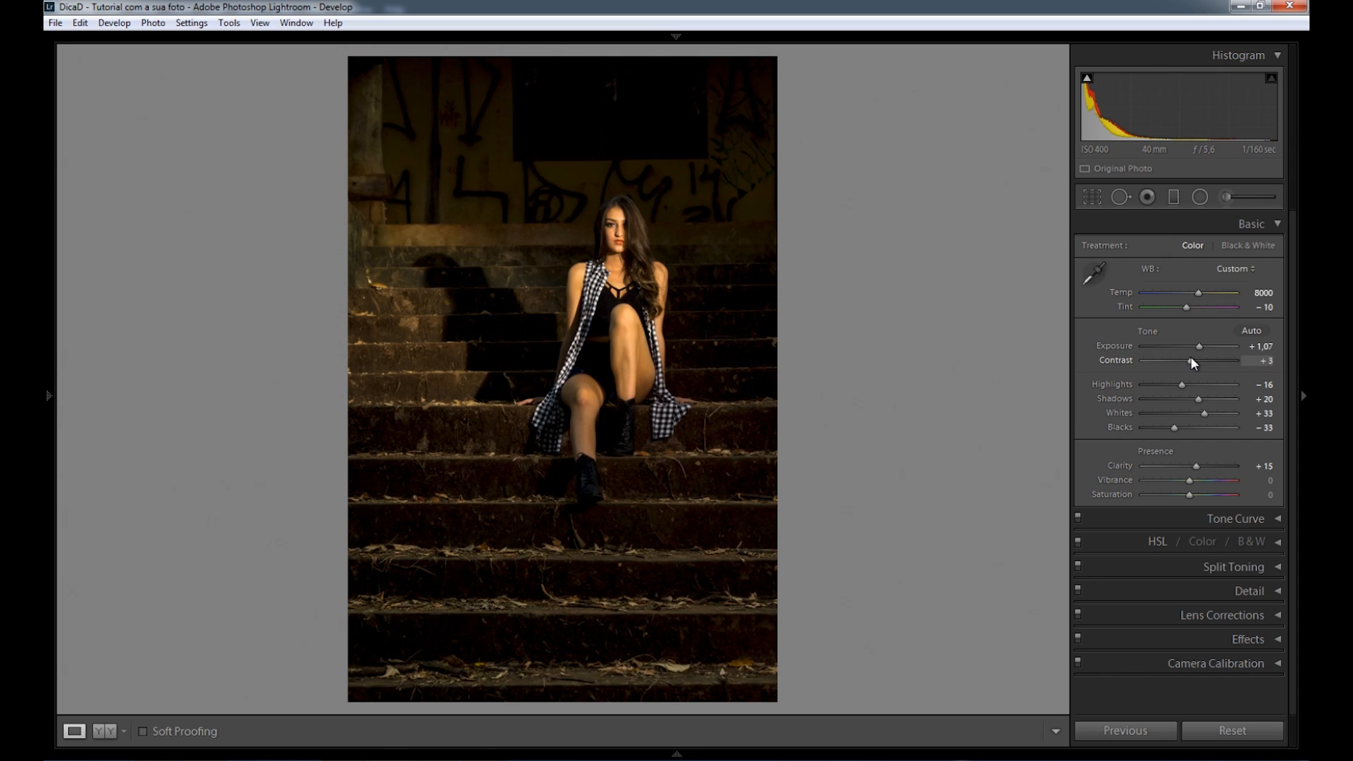
# Set the photo's global contrast to +5
pyautogui.click(1265, 361)
pyautogui.write('5')
pyautogui.press('Return')
# Set the exposure of the brush mask on the lower steps to -0.33
pyautogui.click(1227, 197)
pyautogui.click(679, 569)
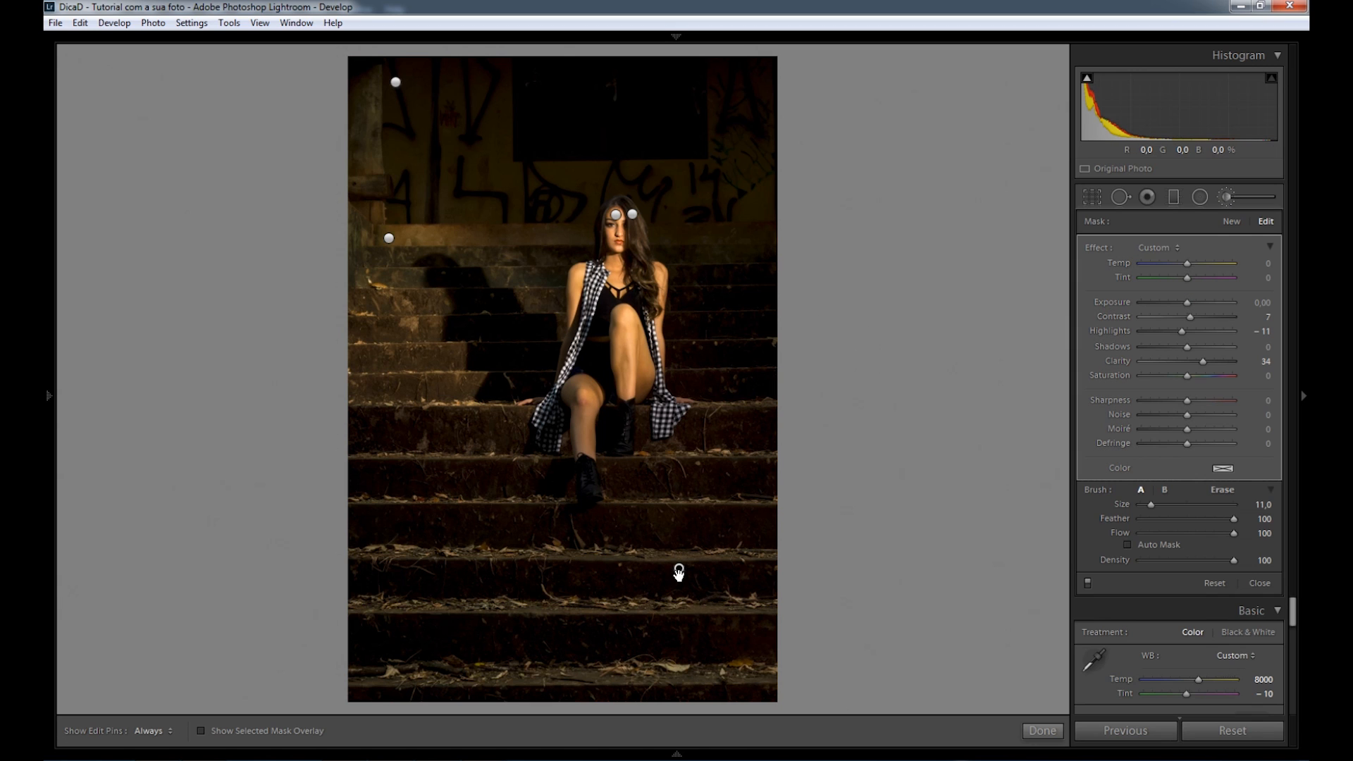
pyautogui.moveTo(679, 570)
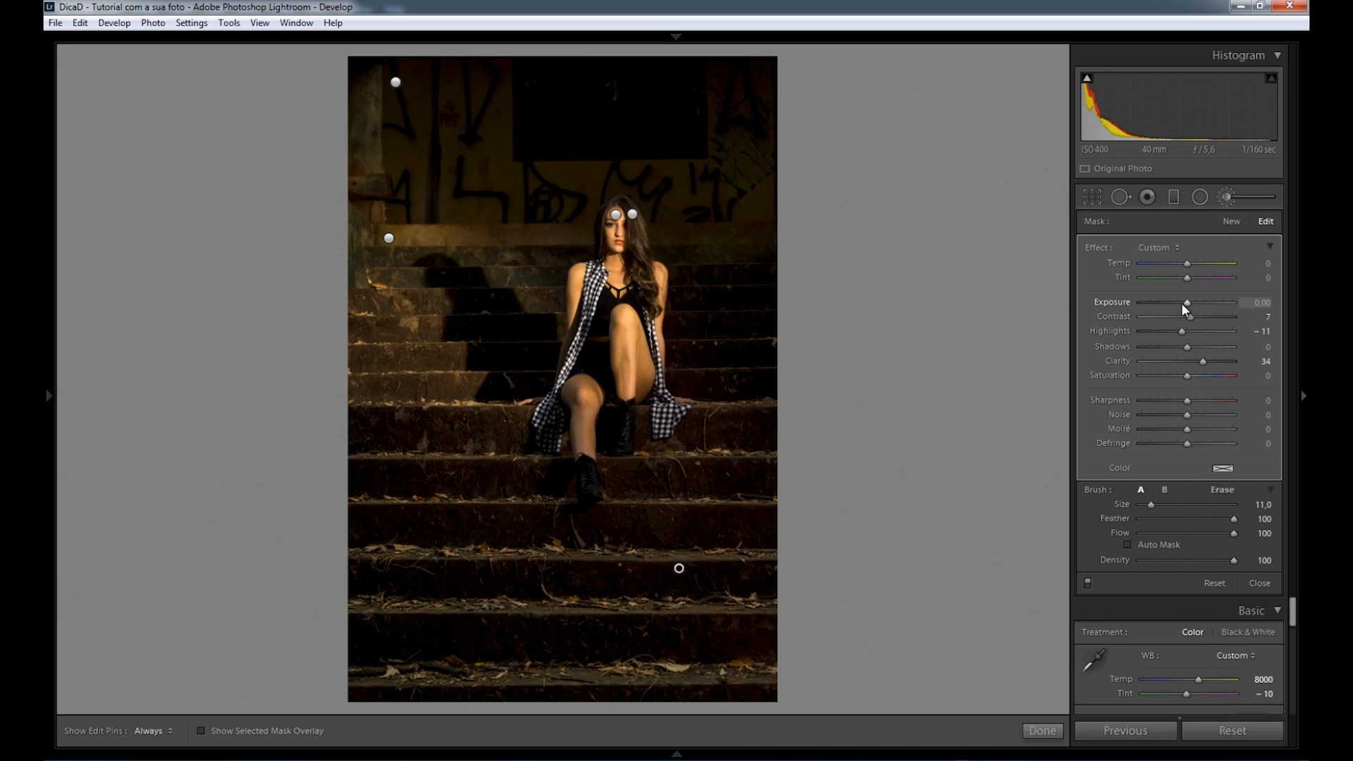
pyautogui.moveTo(1183, 302); pyautogui.dragTo(1182, 302)
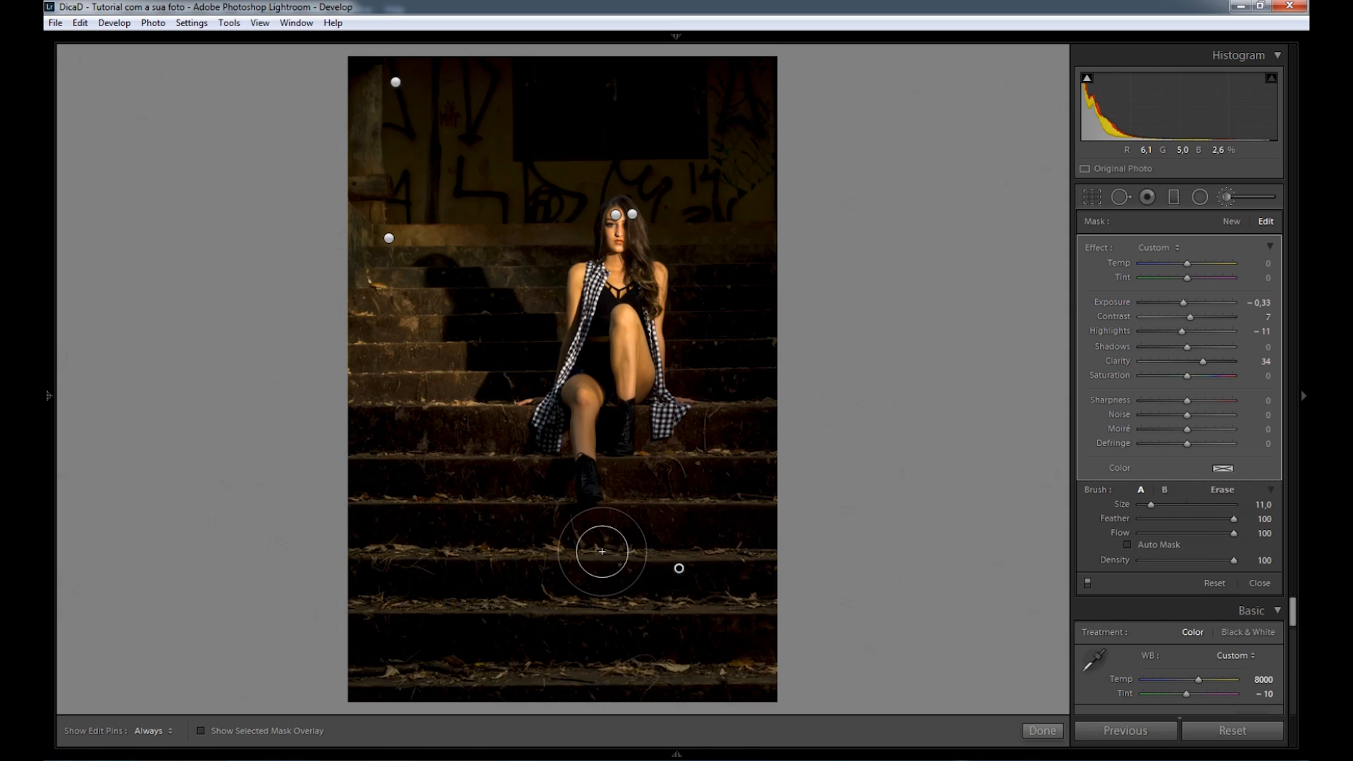
pyautogui.press('h')
pyautogui.press('k')
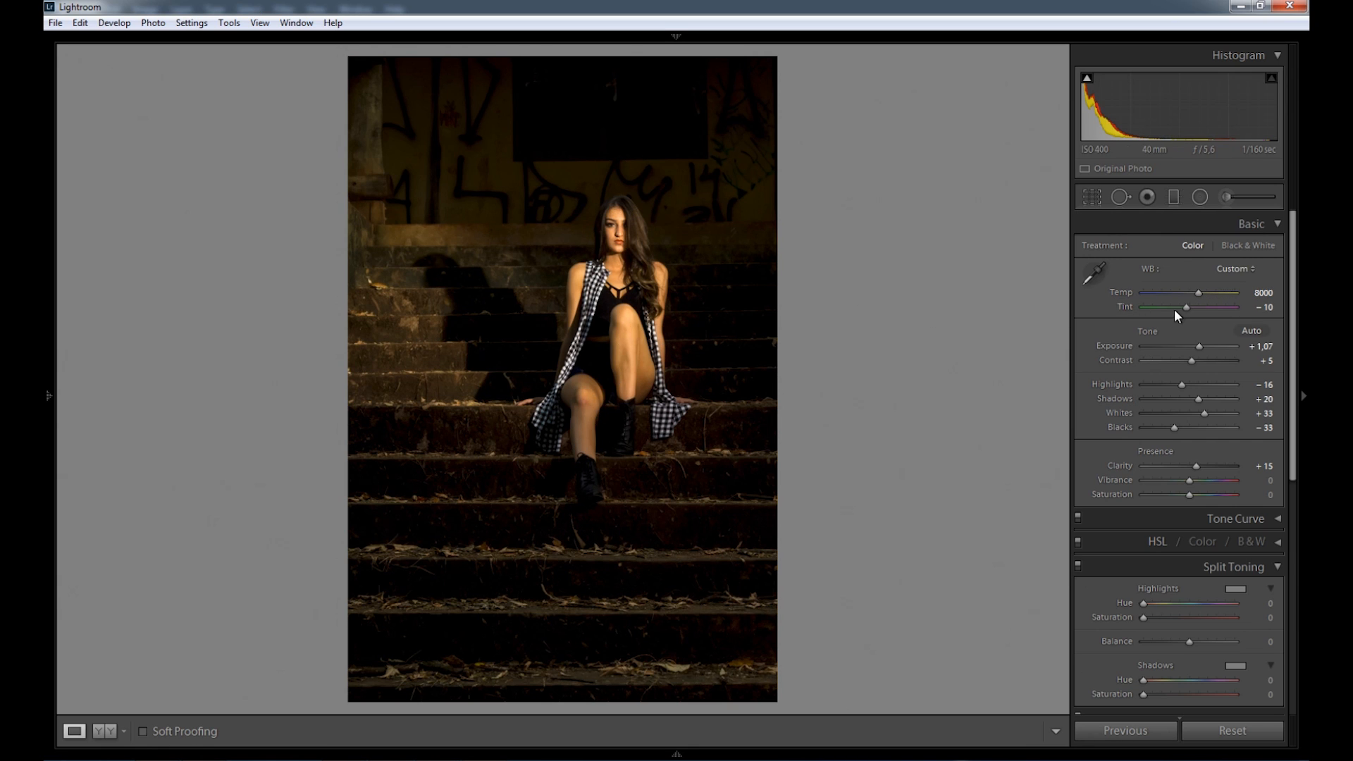
# Set the white balance temperature to 7574 and shift the photo upward within the crop frame
pyautogui.moveTo(1200, 294); pyautogui.dragTo(1195, 294)
pyautogui.click(1092, 197)
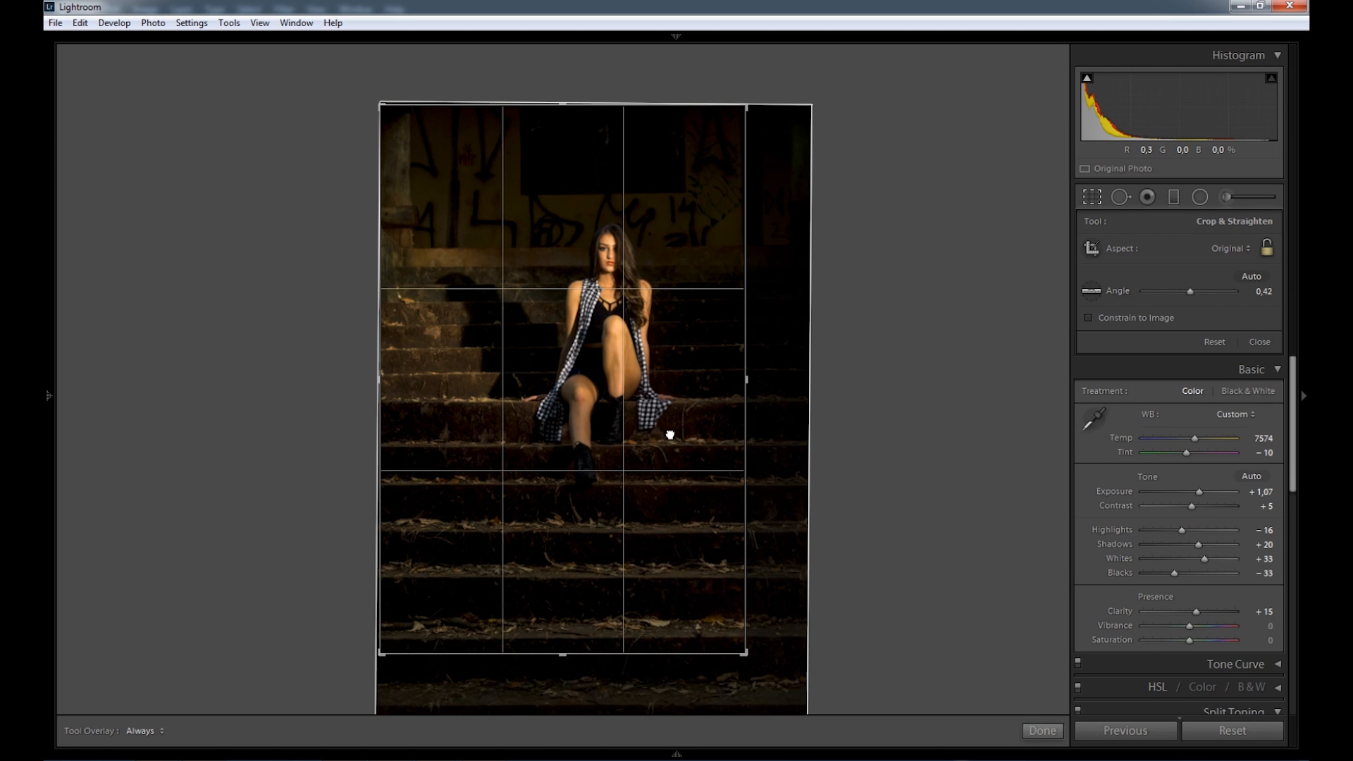
pyautogui.moveTo(671, 429); pyautogui.dragTo(672, 413)
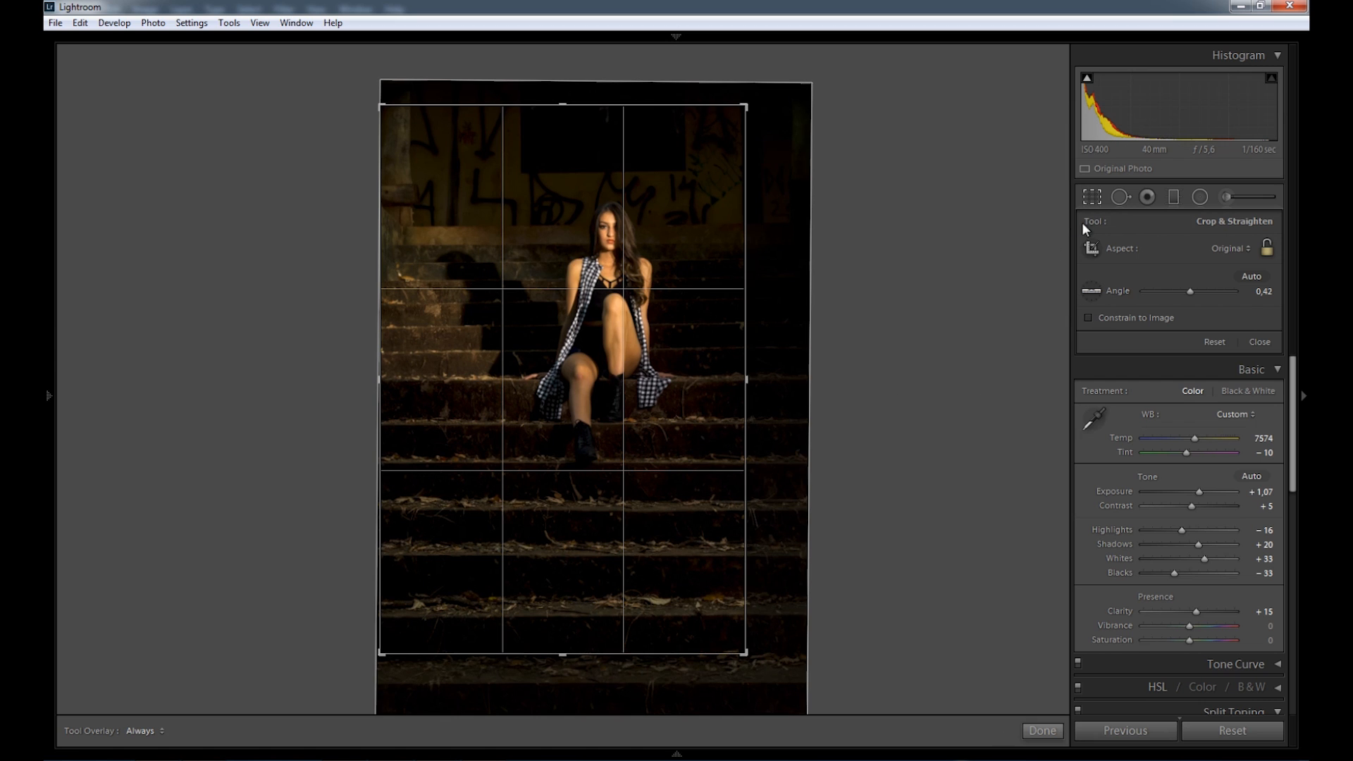
pyautogui.click(1096, 199)
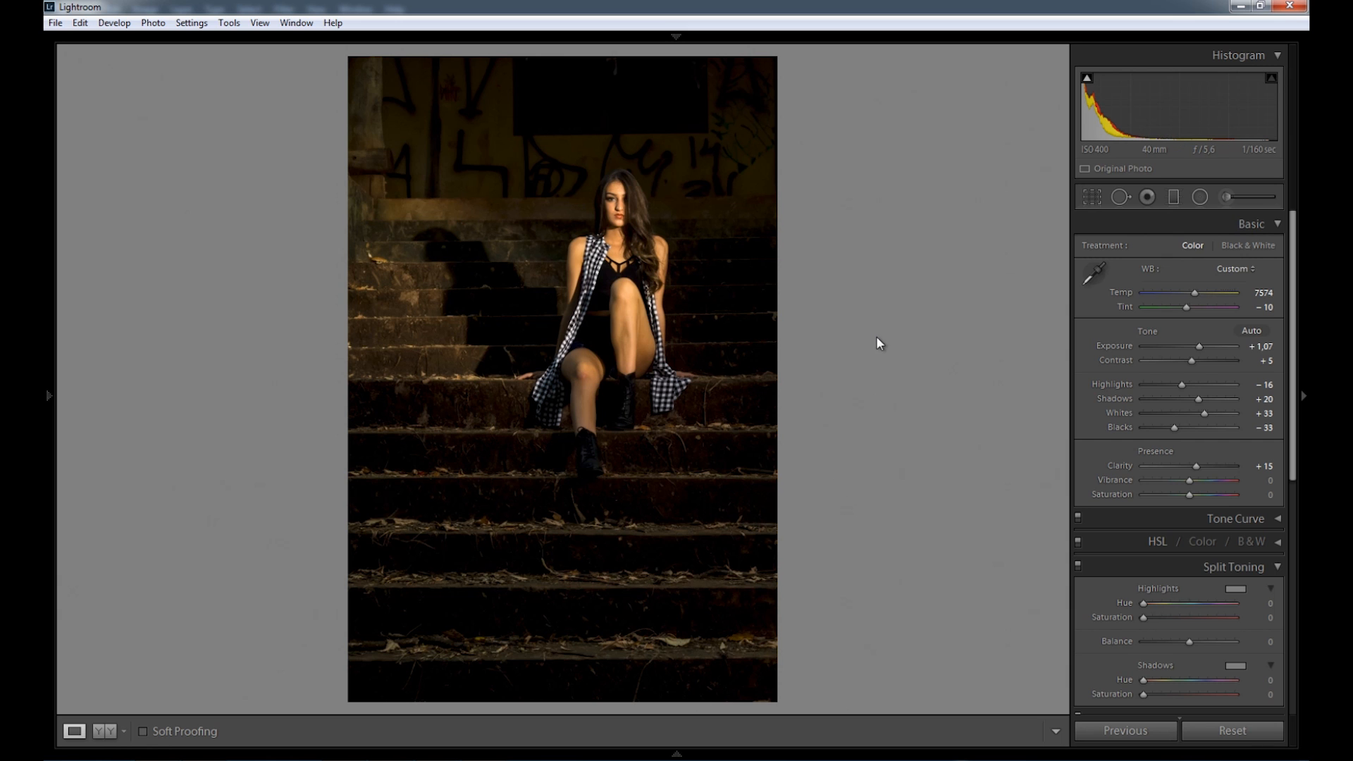
# Examine the model's knees, legs and face up close for spots that need retouching
pyautogui.click(596, 379)
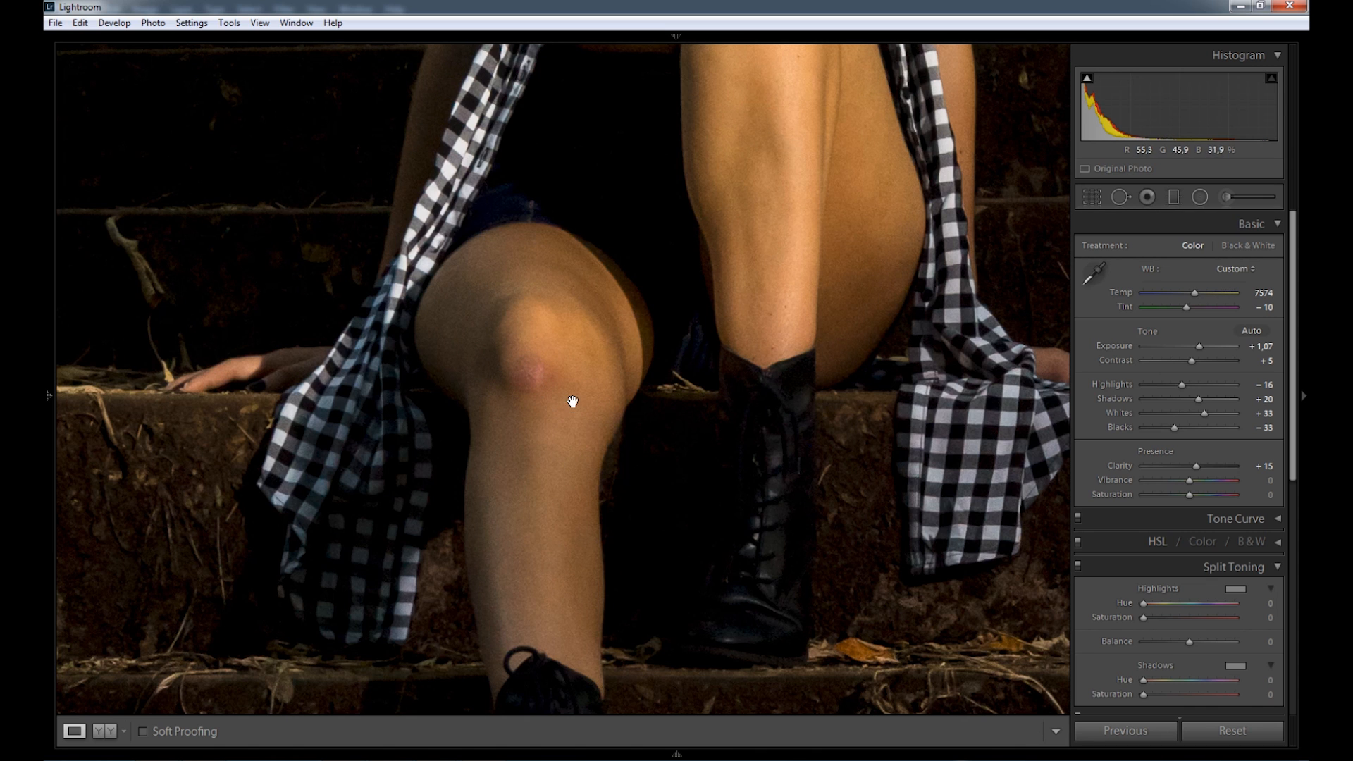
pyautogui.moveTo(608, 234)
pyautogui.mouseDown()
pyautogui.moveTo(761, 293)
pyautogui.moveTo(752, 462)
pyautogui.moveTo(701, 521)
pyautogui.moveTo(692, 613)
pyautogui.mouseUp()
pyautogui.moveTo(622, 189); pyautogui.dragTo(619, 374)
pyautogui.moveTo(634, 296); pyautogui.dragTo(644, 399)
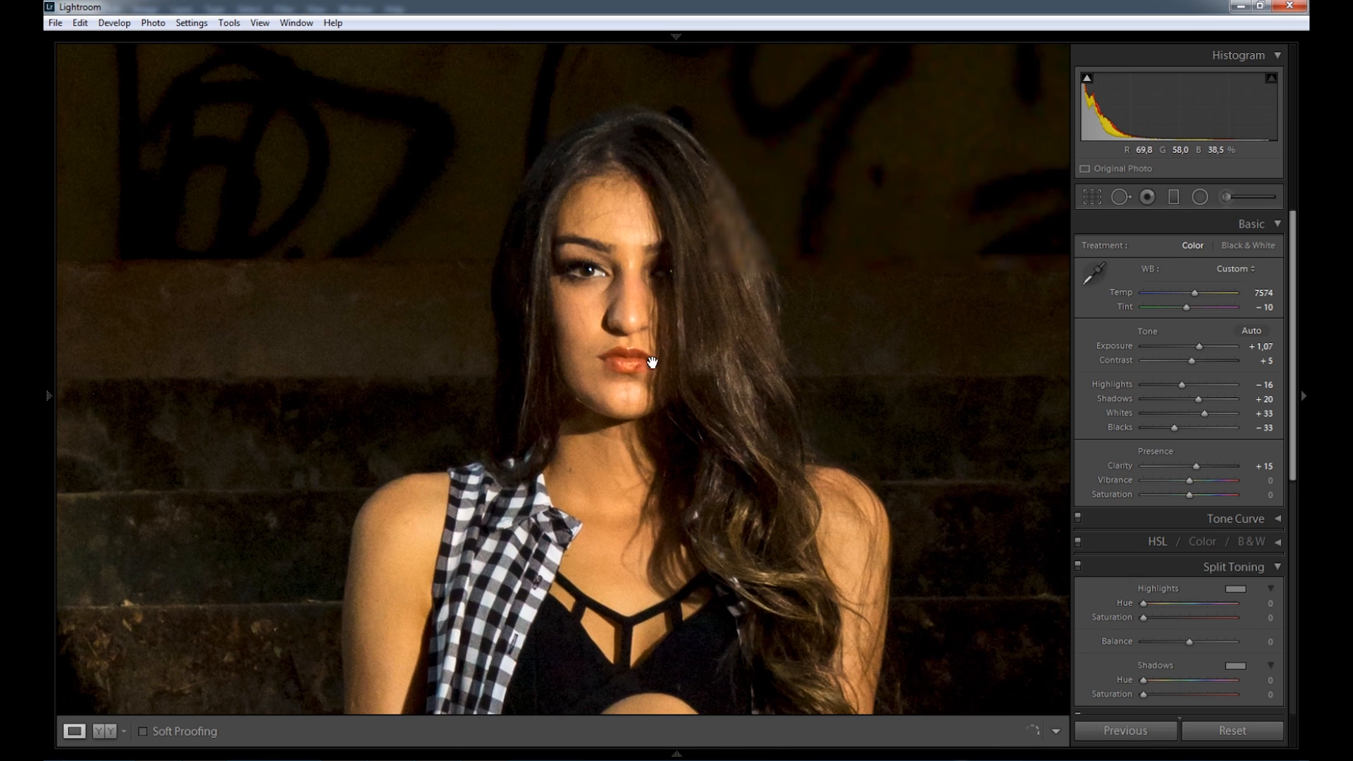
pyautogui.moveTo(687, 496); pyautogui.dragTo(681, 191)
pyautogui.moveTo(677, 470)
pyautogui.mouseDown()
pyautogui.moveTo(677, 364)
pyautogui.moveTo(759, 153)
pyautogui.mouseUp()
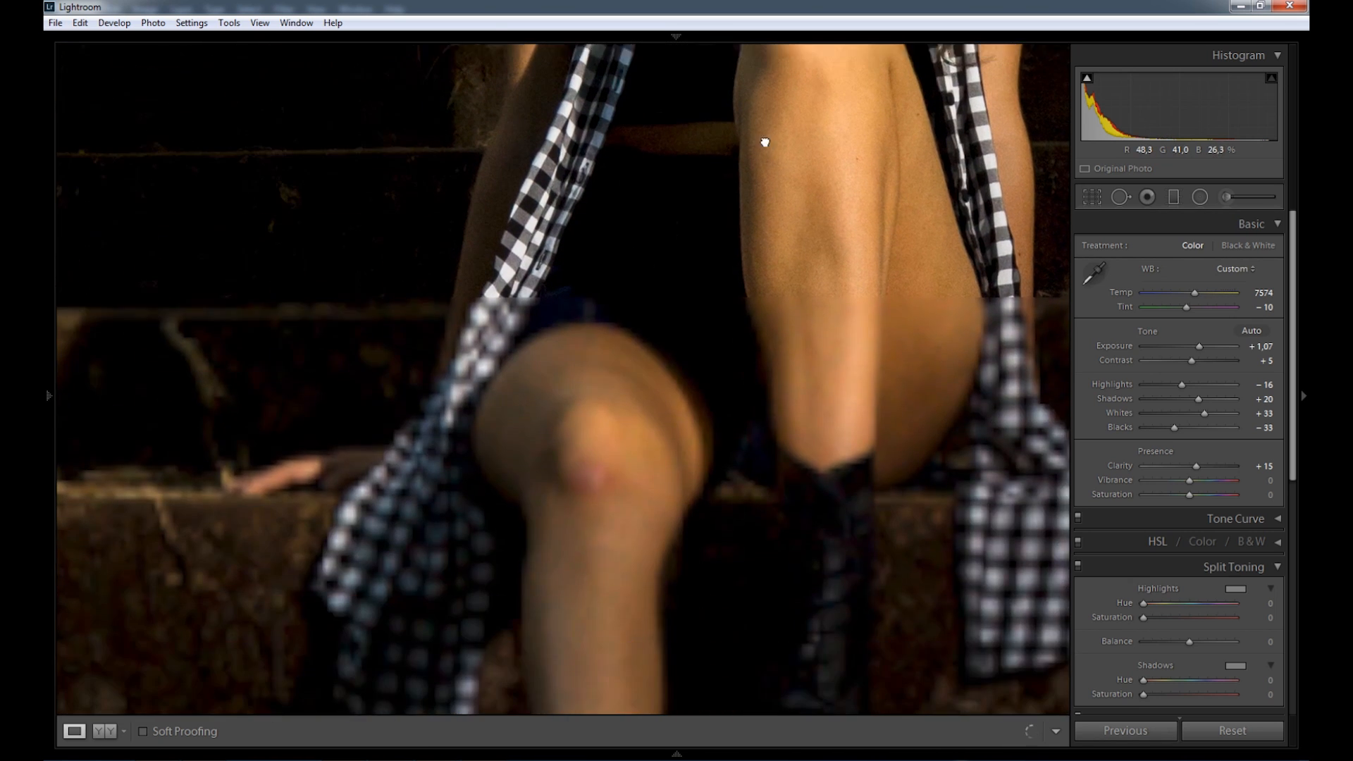
pyautogui.click(614, 425)
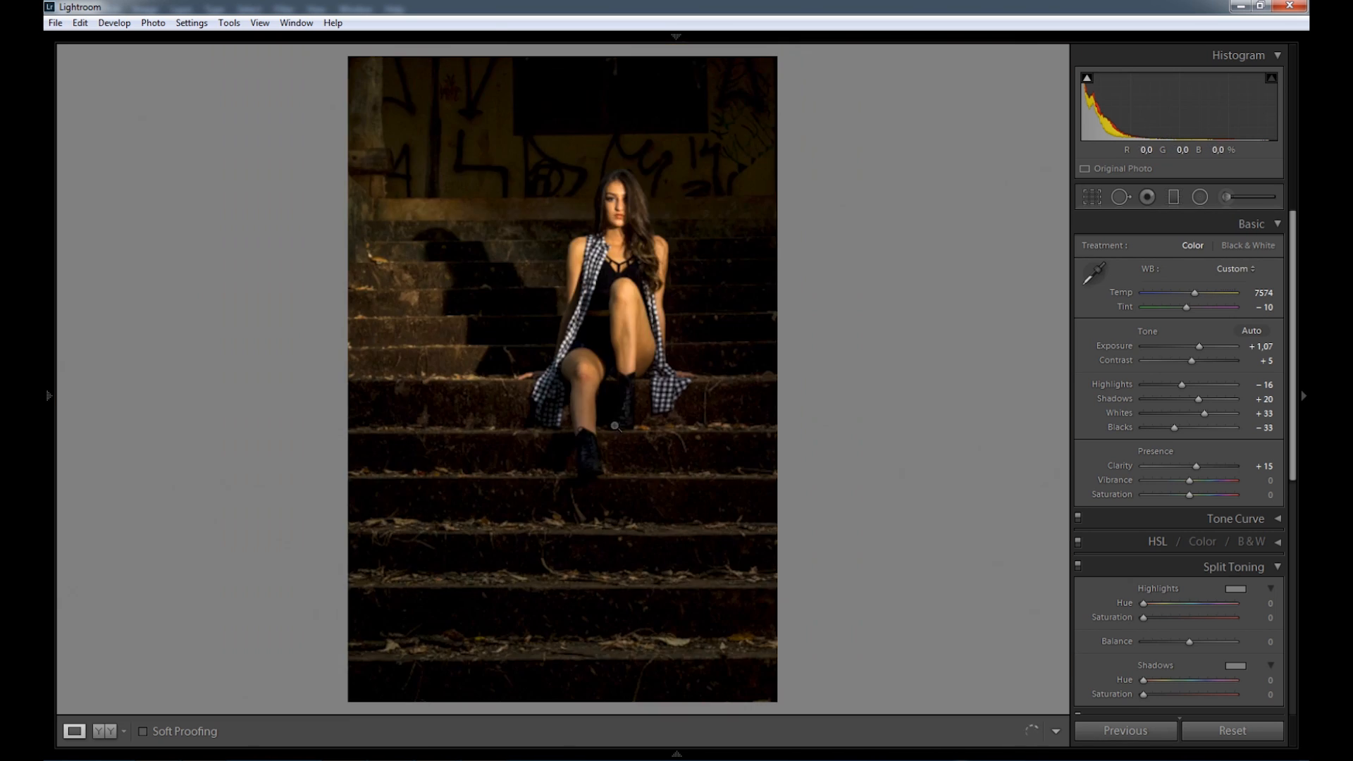
# Switch to the exported photo in Photoshop and activate the Healing Brush Tool for the model's lower knee
pyautogui.click(62, 24)
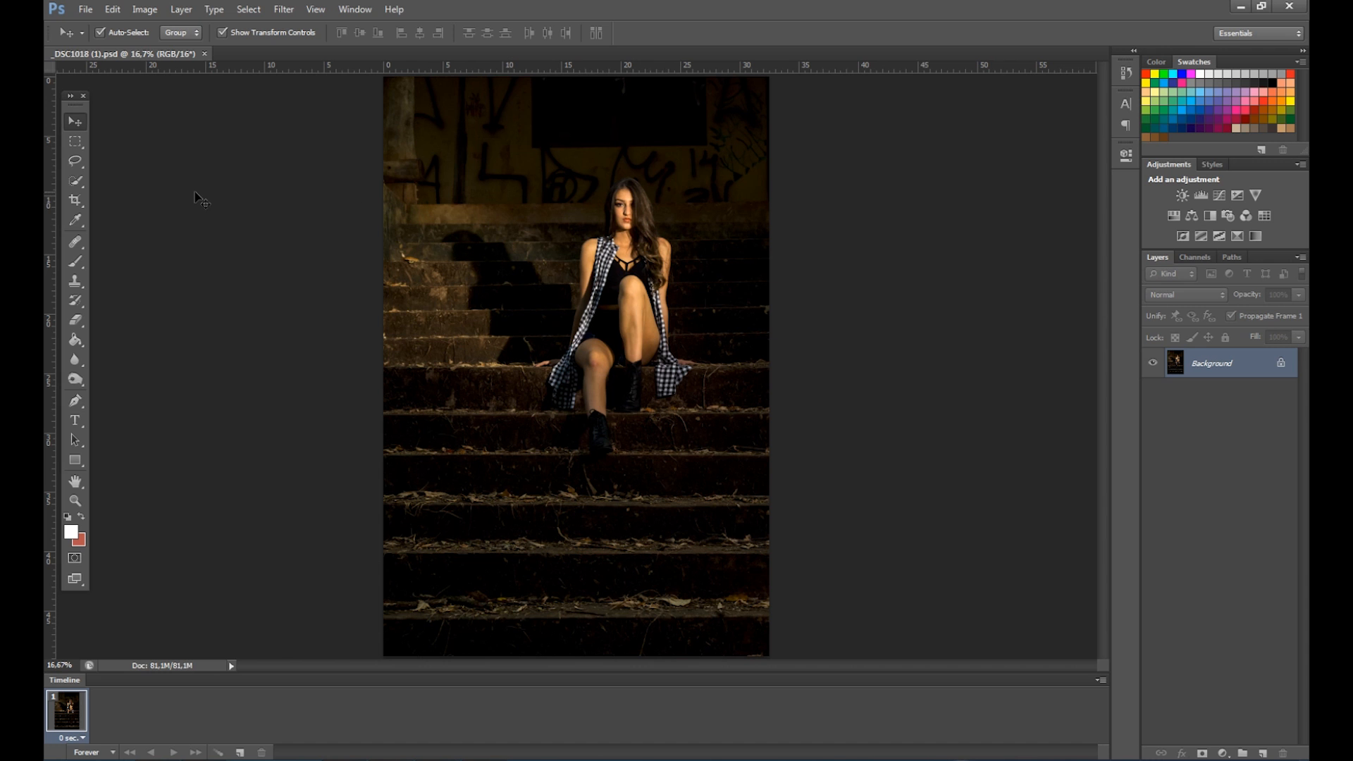
pyautogui.scroll(10, 608, 349)
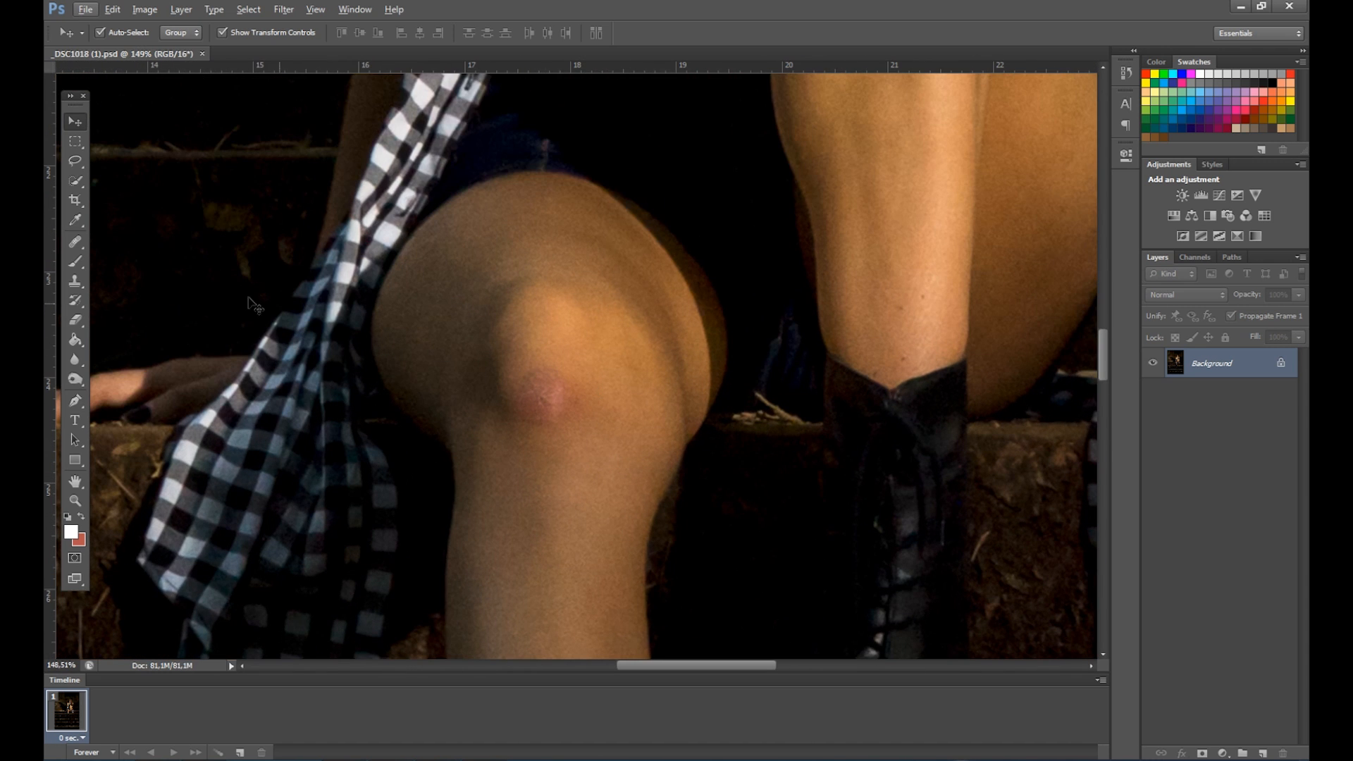
pyautogui.click(74, 282)
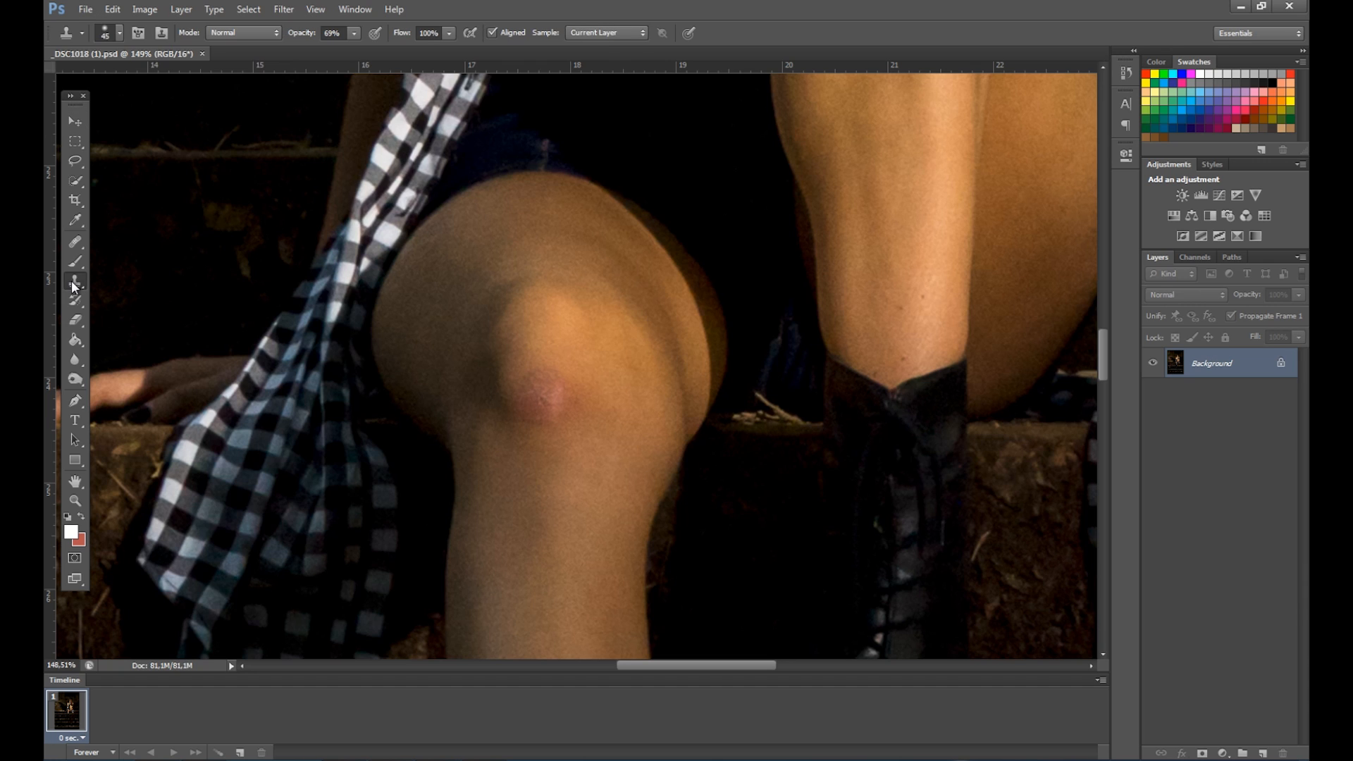
pyautogui.click(84, 247)
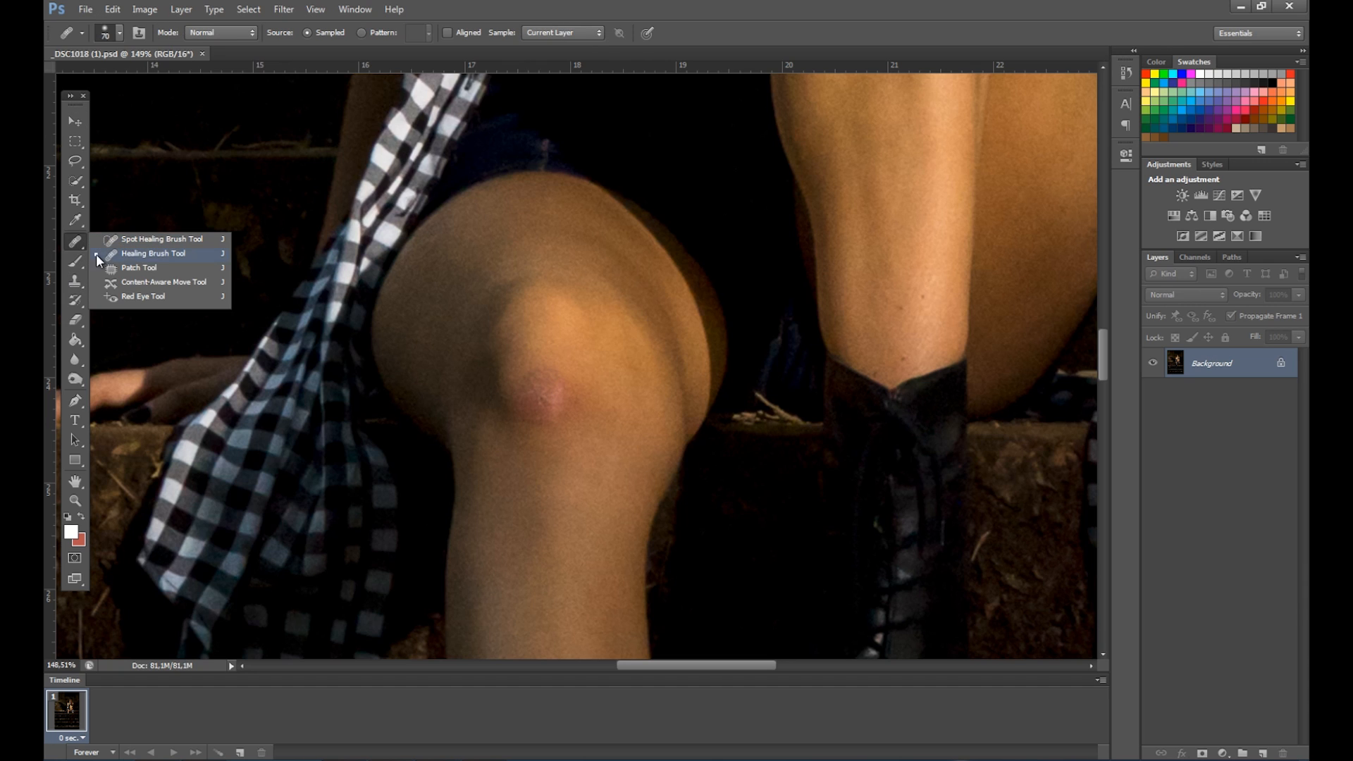
pyautogui.click(168, 258)
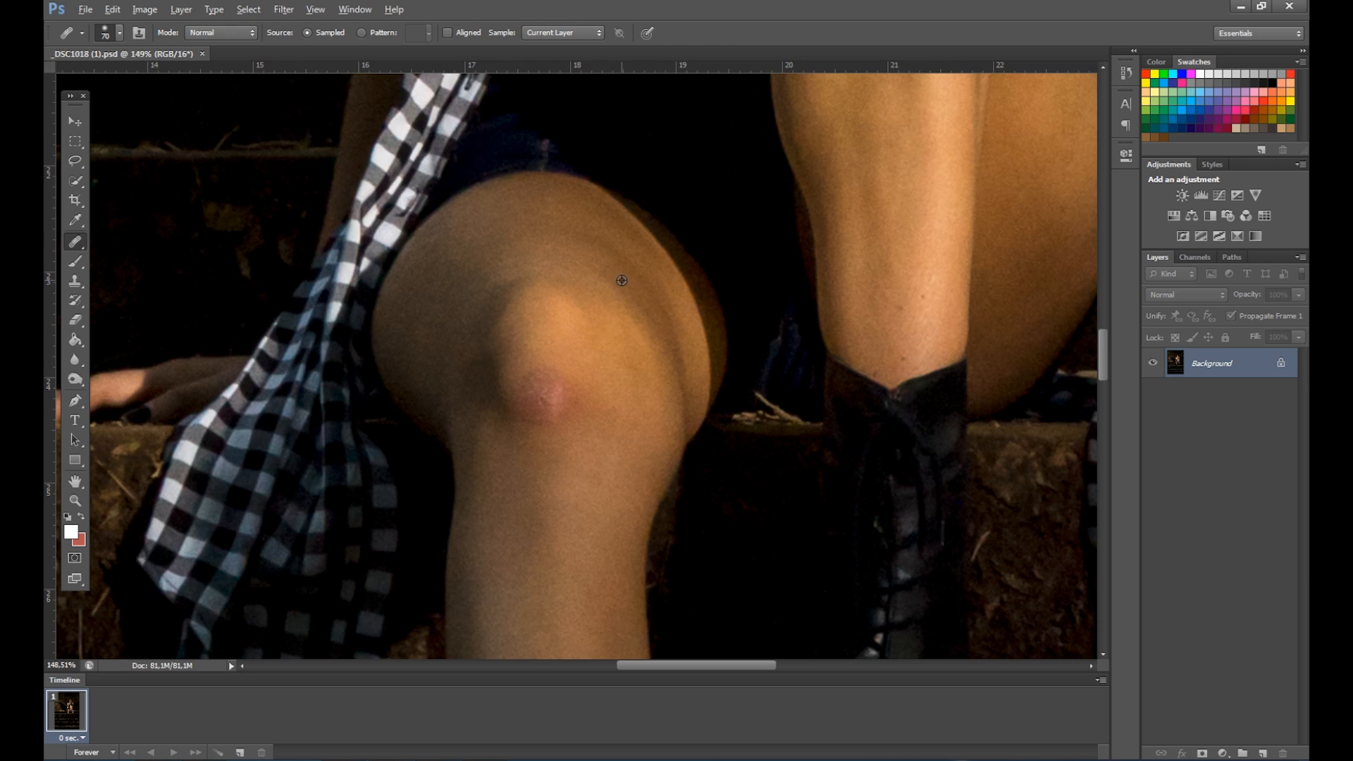
# Heal the reddish mark on the lower knee using clean skin sampled from the shin and beside the mark
pyautogui.scroll(-5, 629, 396)
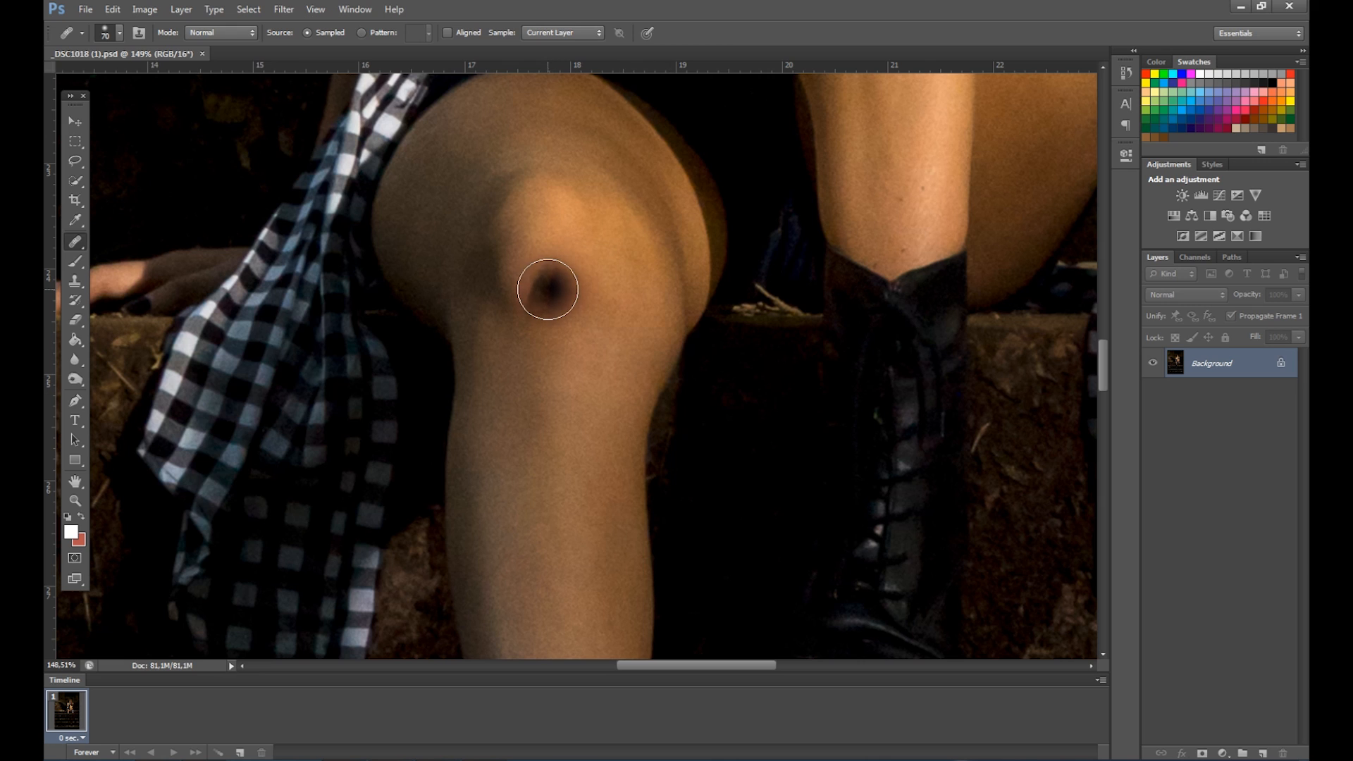
pyautogui.keyDown('alt'); pyautogui.click(901, 201); pyautogui.keyUp('alt')
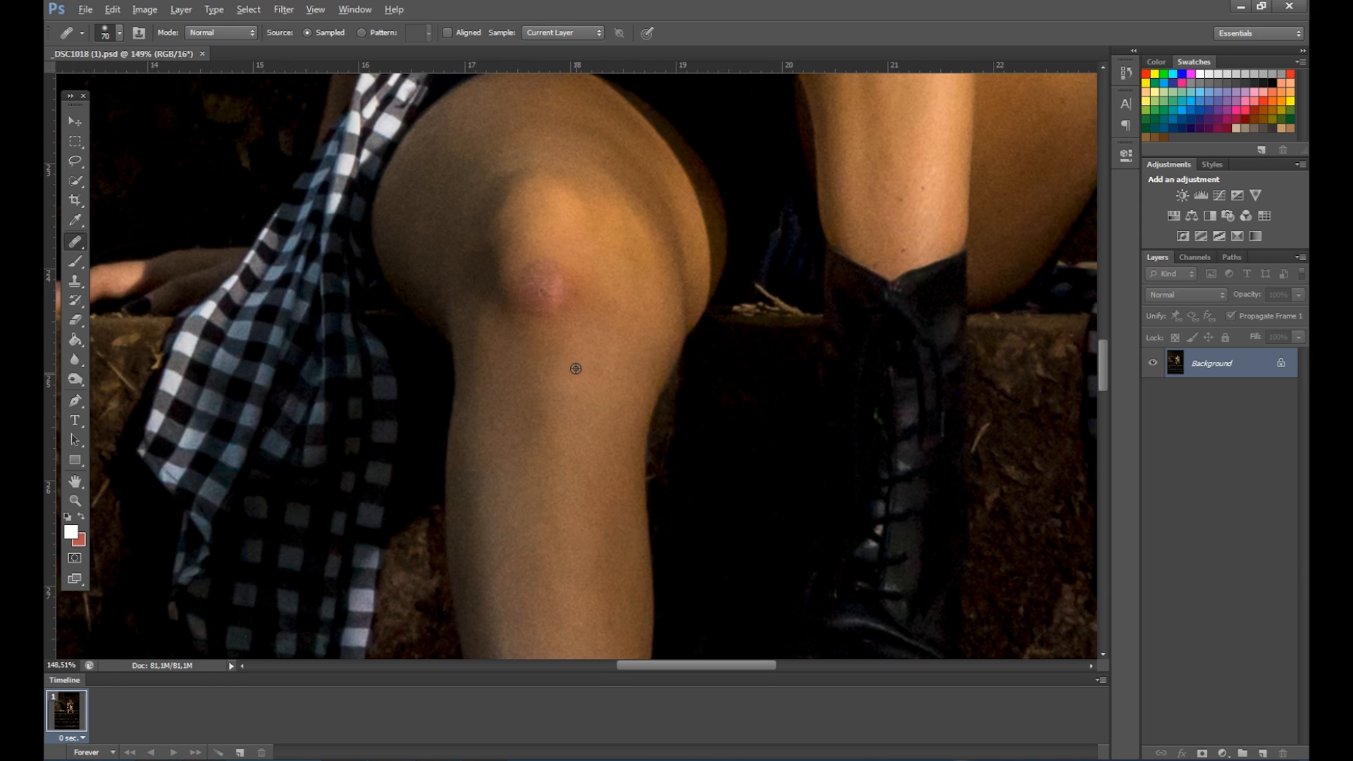
pyautogui.press('alt')
pyautogui.press('alt')
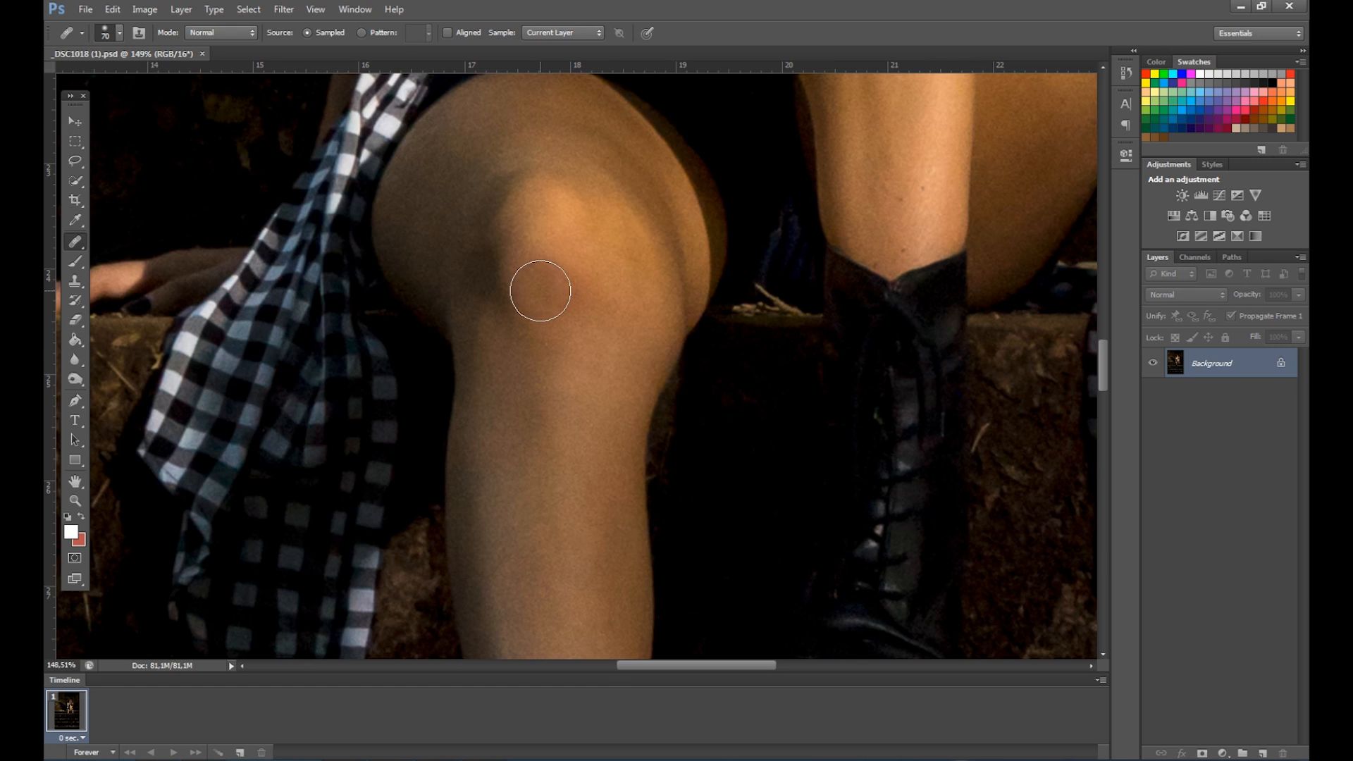
pyautogui.keyDown('alt'); pyautogui.click(546, 407); pyautogui.keyUp('alt')
pyautogui.moveTo(548, 300)
pyautogui.mouseDown()
pyautogui.moveTo(540, 281)
pyautogui.moveTo(533, 293)
pyautogui.moveTo(552, 283)
pyautogui.mouseUp()
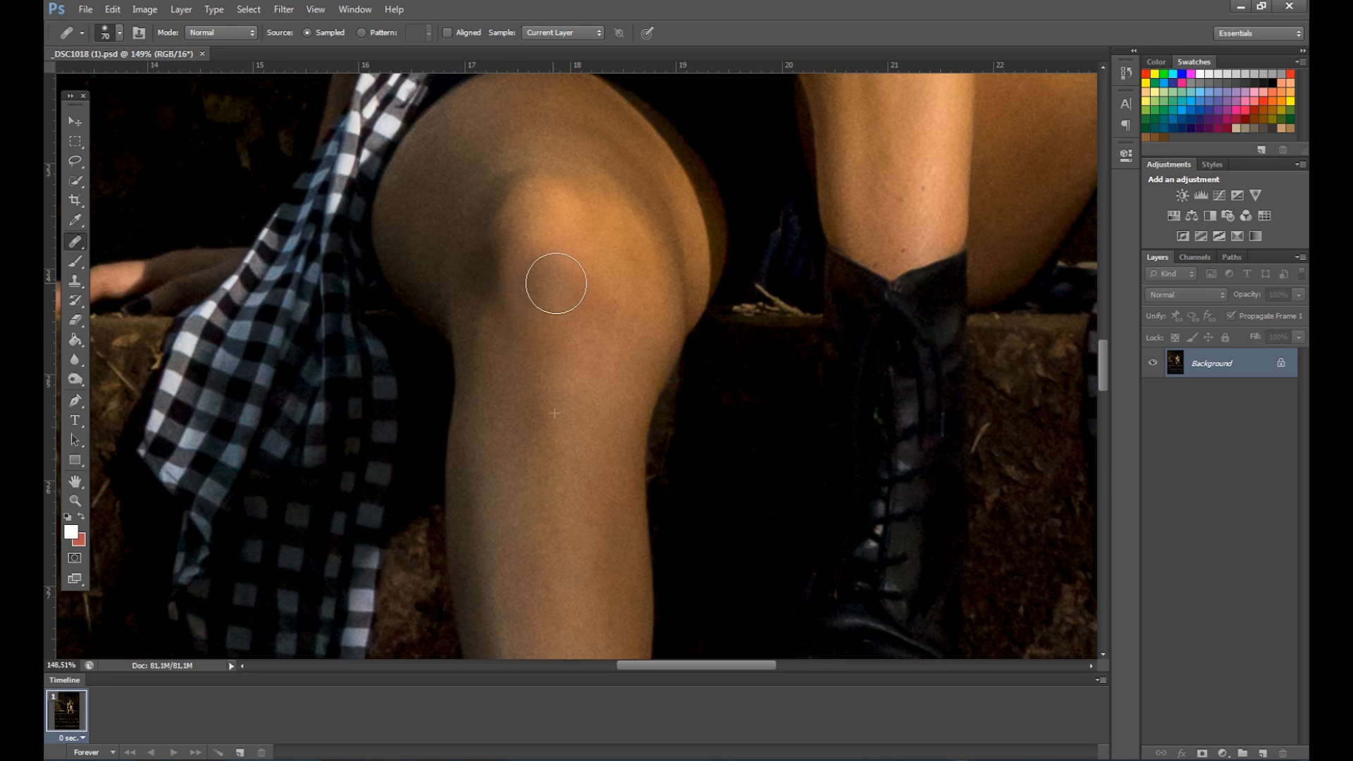
pyautogui.keyDown('alt'); pyautogui.click(577, 295); pyautogui.keyUp('alt')
pyautogui.click(502, 303)
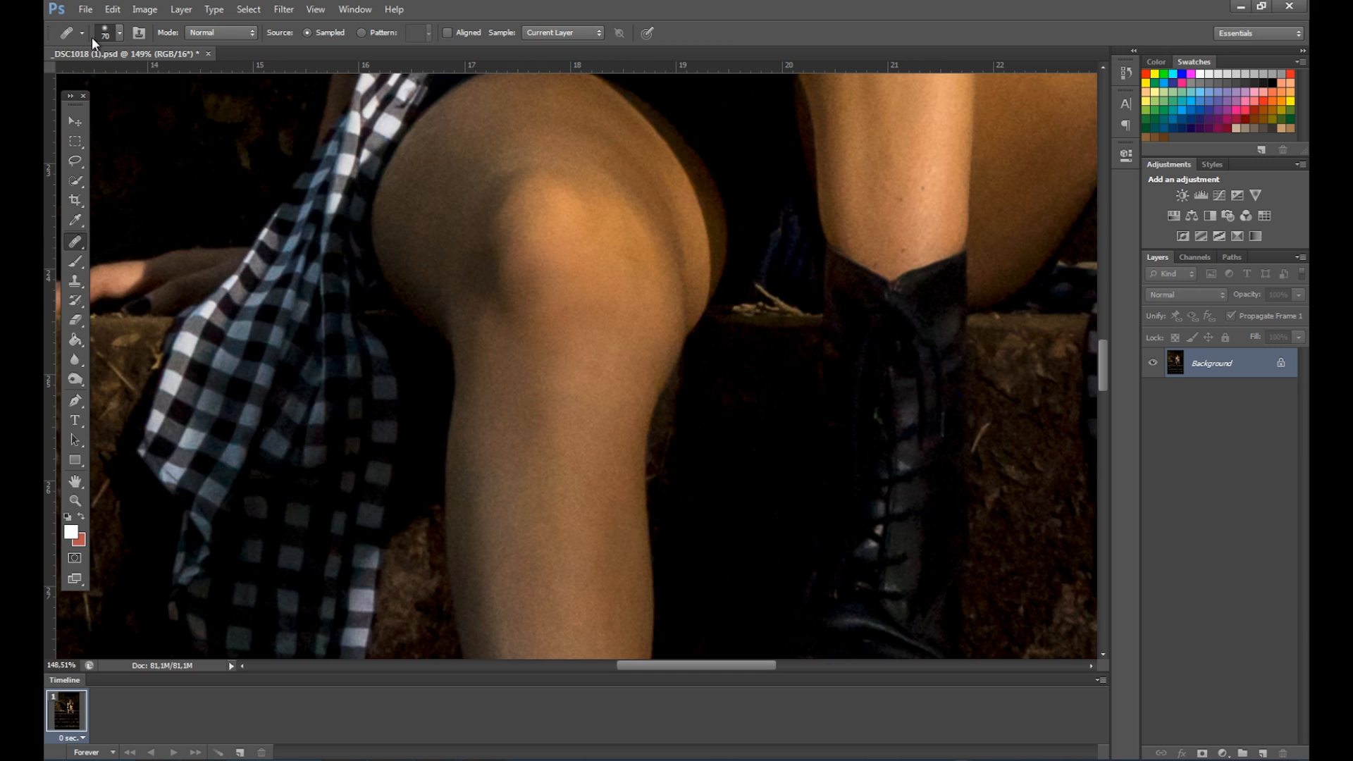
# Sample skin beside the lower knee and brush over the uneven tones on the kneecap and knee's outer edge
pyautogui.click(119, 33)
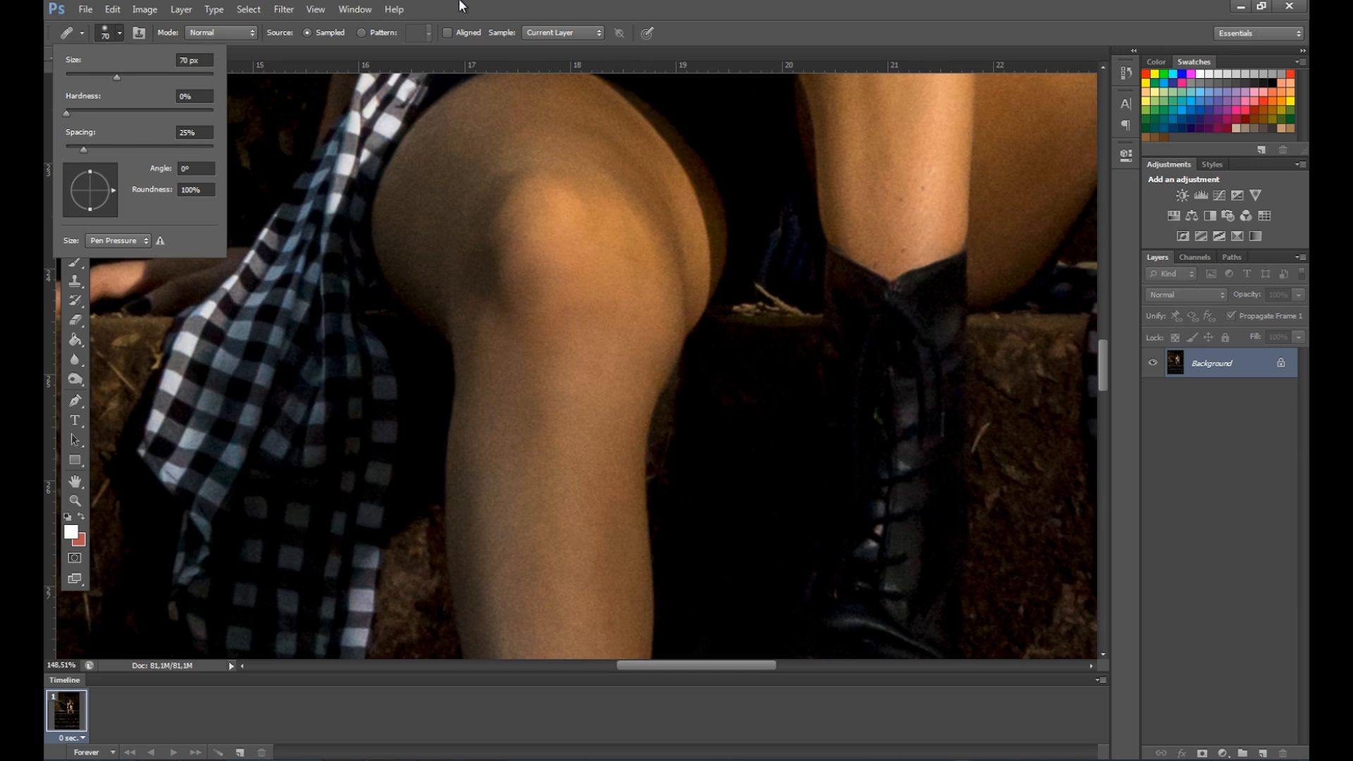
pyautogui.click(460, 3)
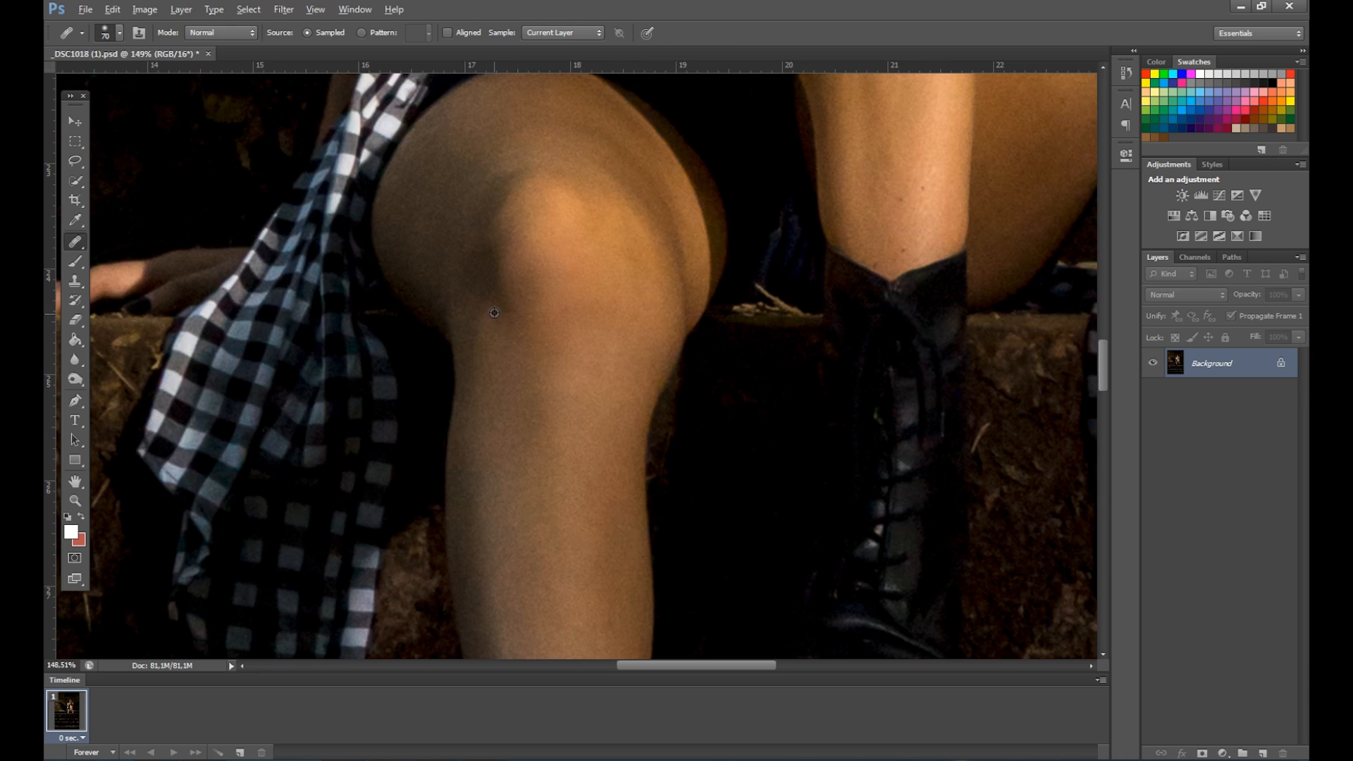
pyautogui.keyDown('alt'); pyautogui.click(497, 310); pyautogui.keyUp('alt')
pyautogui.moveTo(540, 222); pyautogui.dragTo(531, 248)
pyautogui.moveTo(700, 246); pyautogui.dragTo(713, 308)
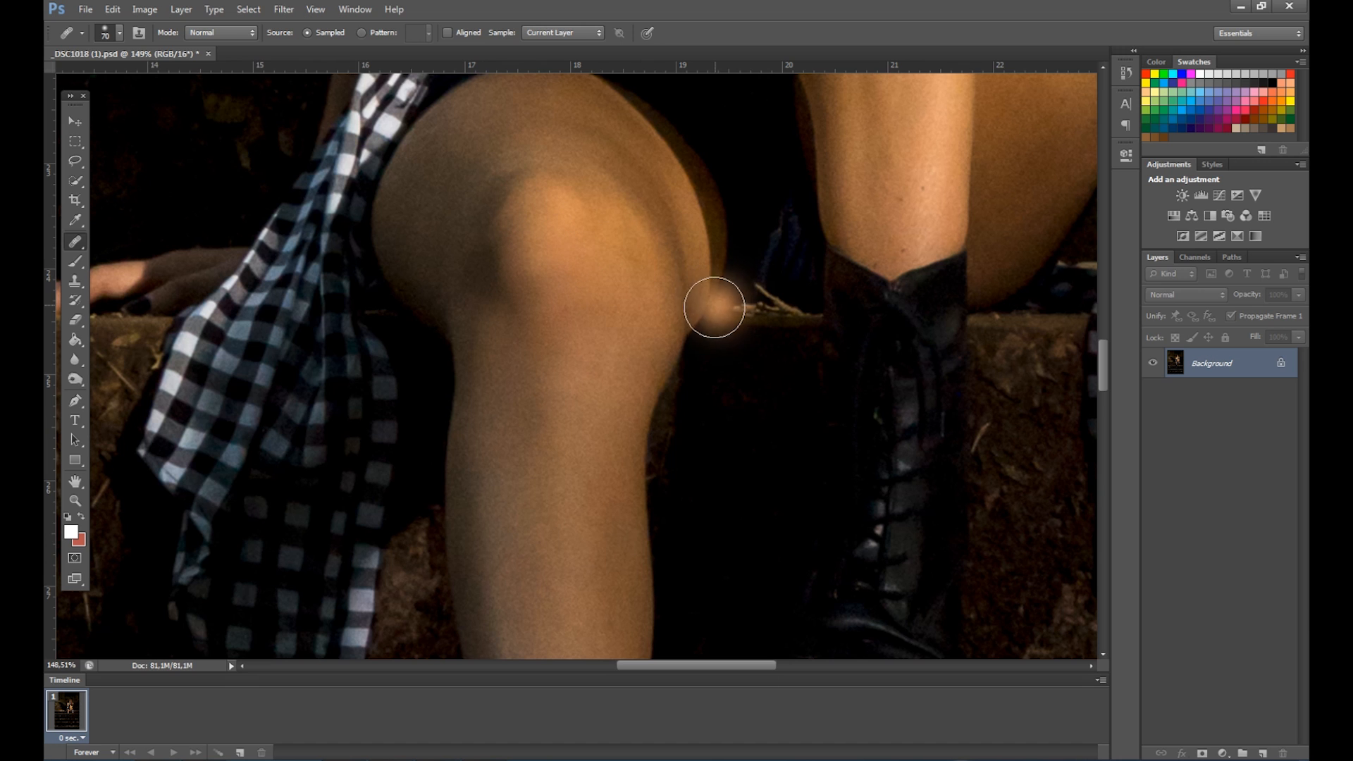
pyautogui.scroll(-3, 643, 321)
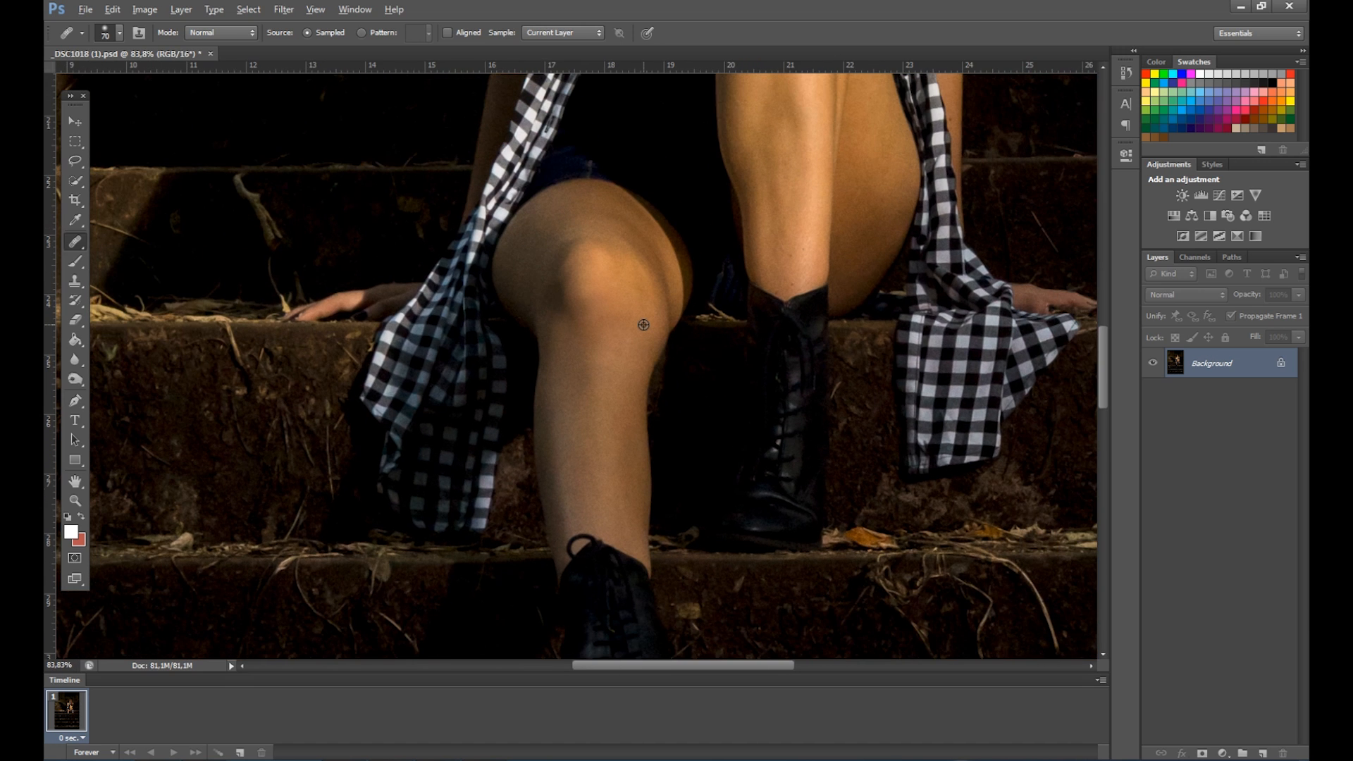
pyautogui.scroll(-3, 643, 325)
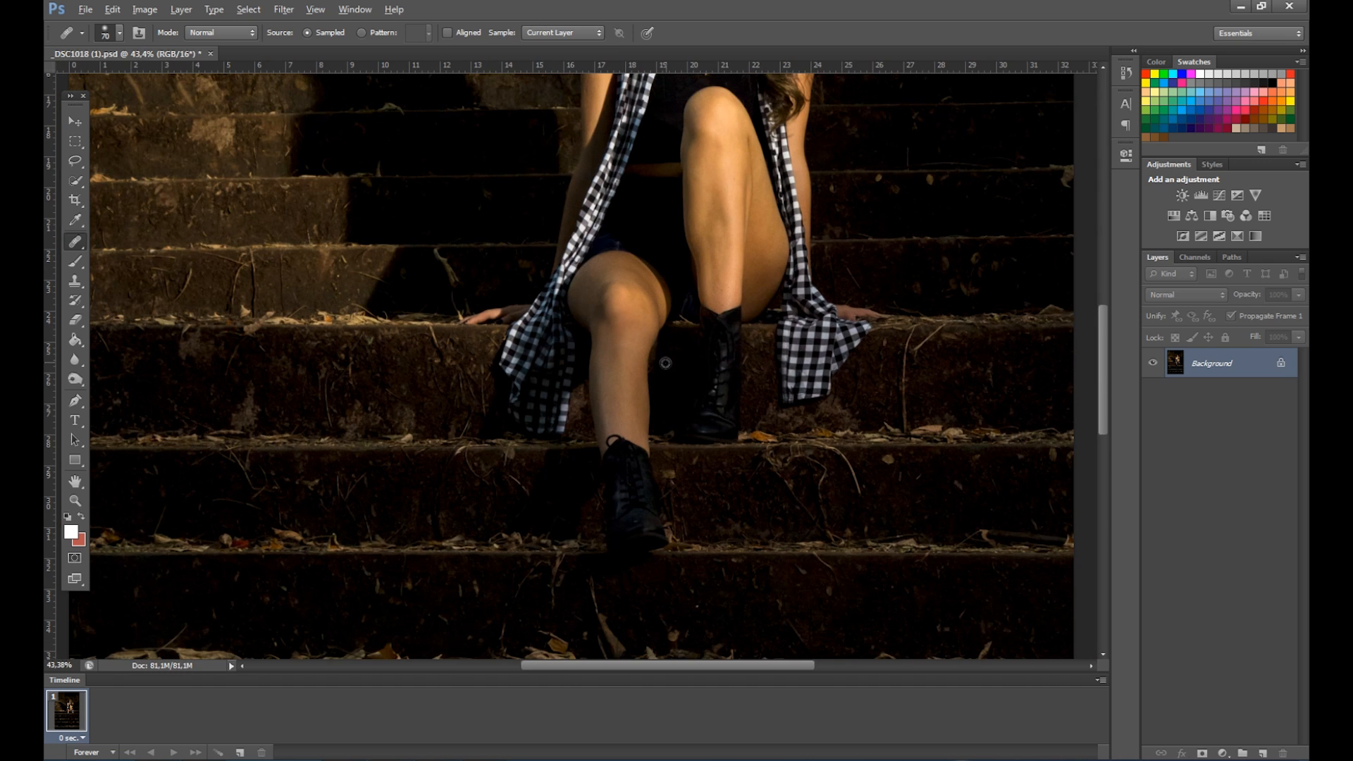
# Reduce the healing brush to 20 px and touch up the small remaining spot just below the kneecap
pyautogui.scroll(5, 633, 339)
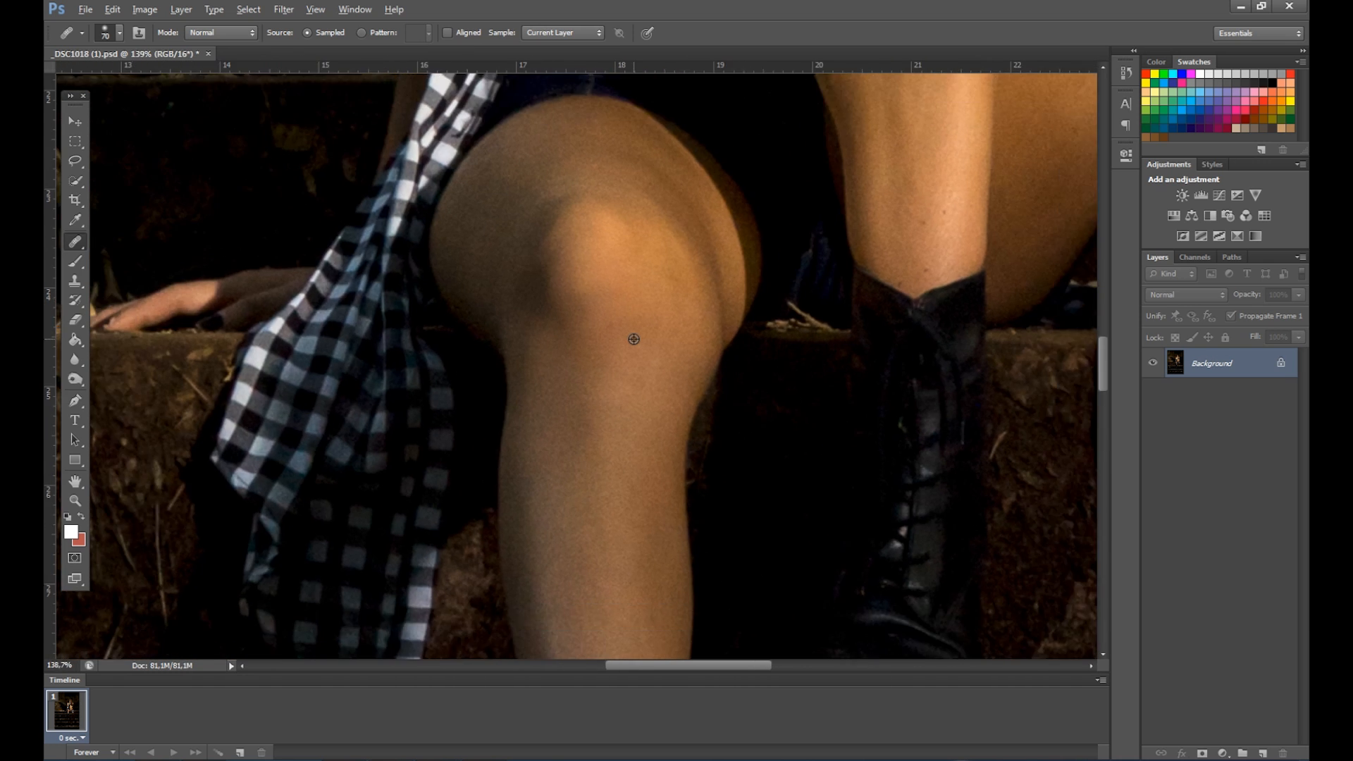
pyautogui.scroll(3, 633, 338)
pyautogui.scroll(-2, 627, 339)
pyautogui.press('[')
pyautogui.press('[')
pyautogui.press('[')
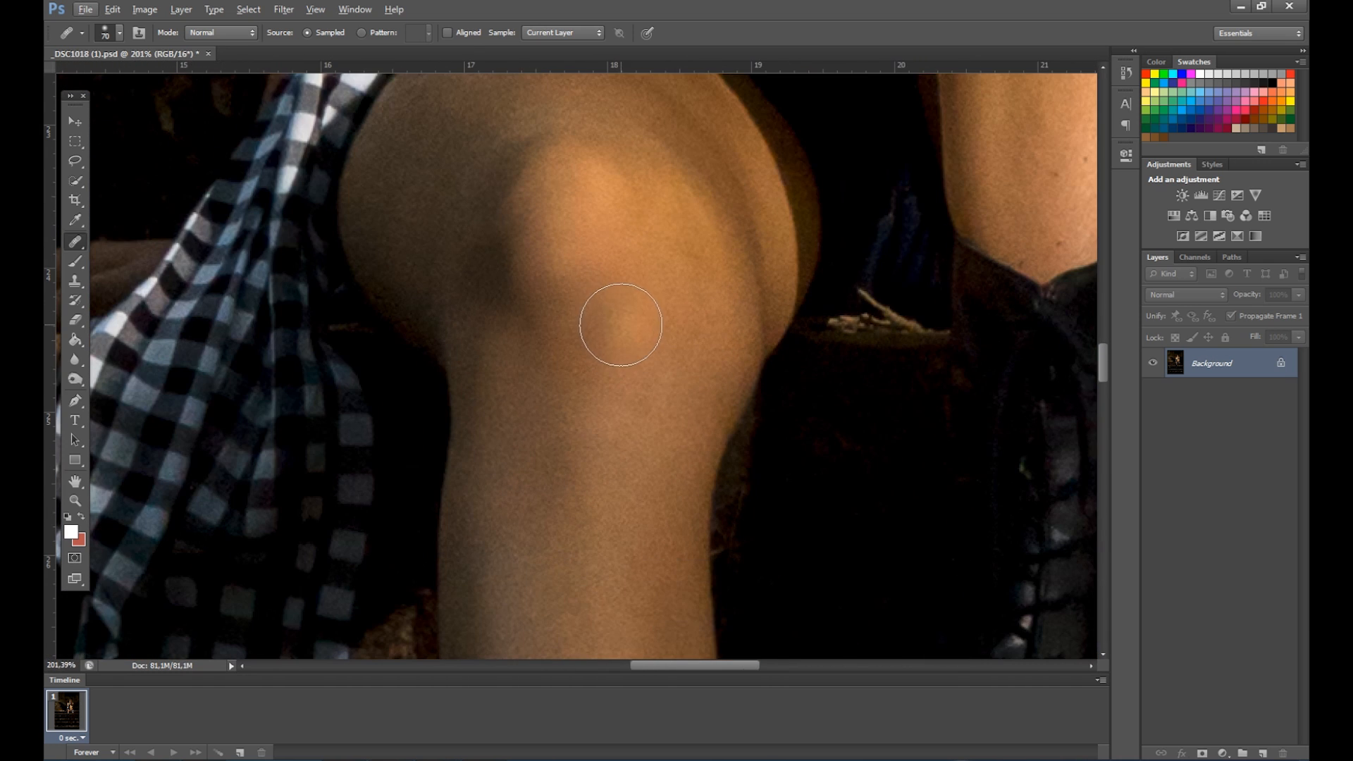
pyautogui.click(663, 353)
pyautogui.press('[')
pyautogui.press('[')
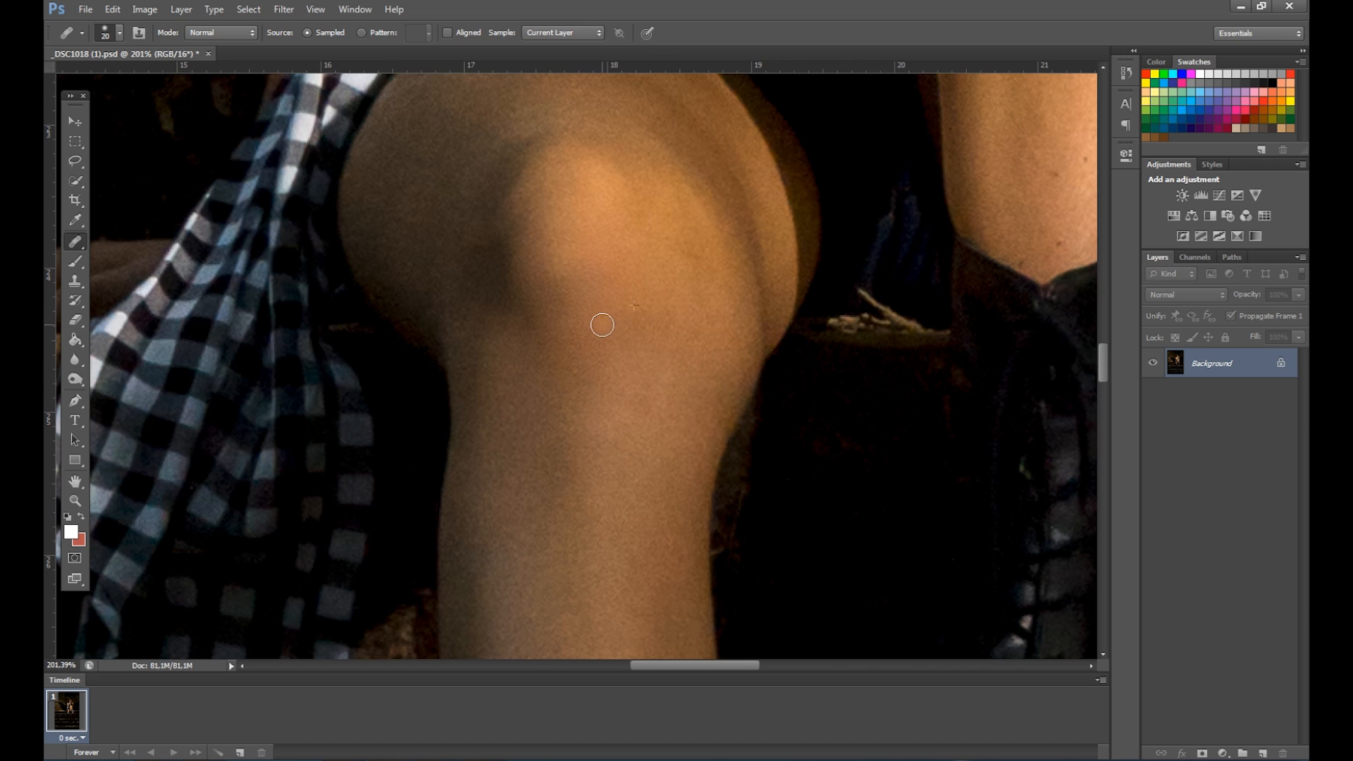
pyautogui.scroll(-2, 678, 357)
pyautogui.scroll(-8, 679, 358)
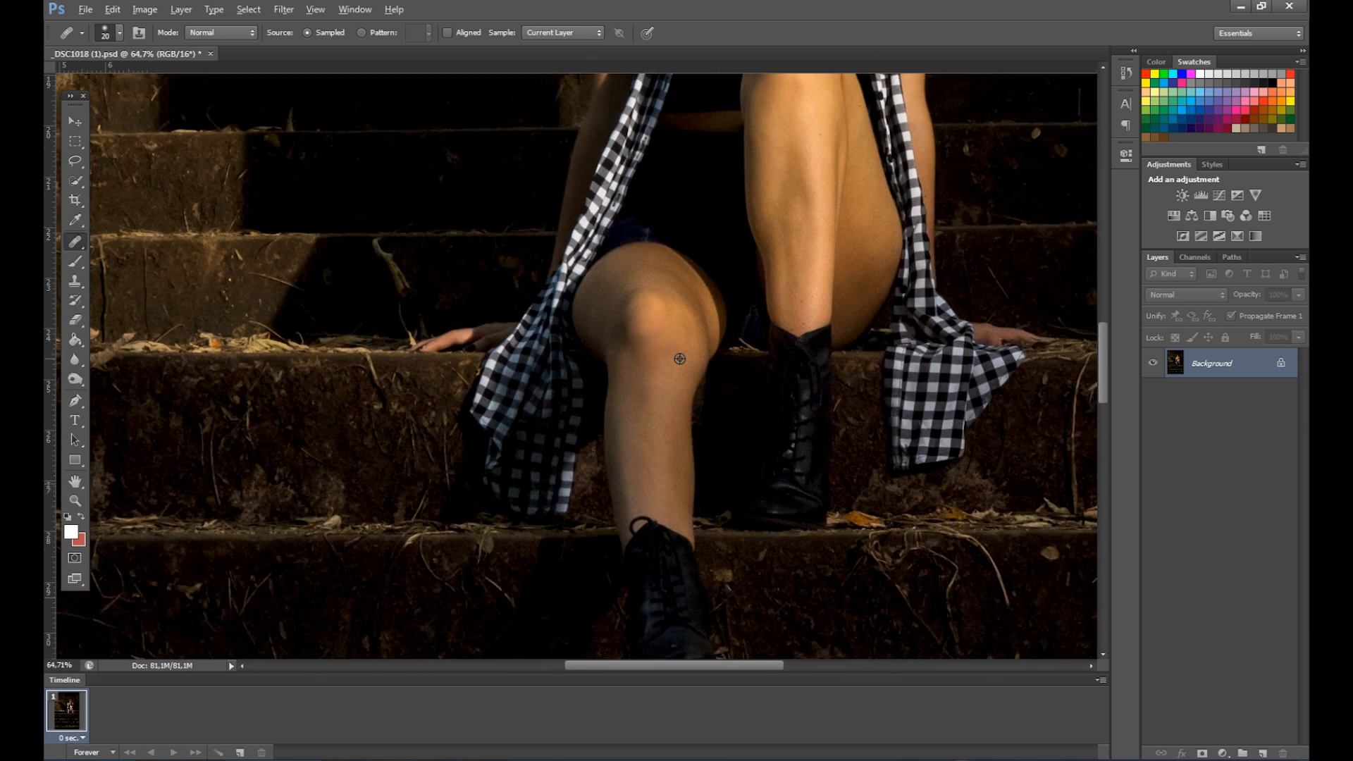
pyautogui.scroll(-1, 680, 359)
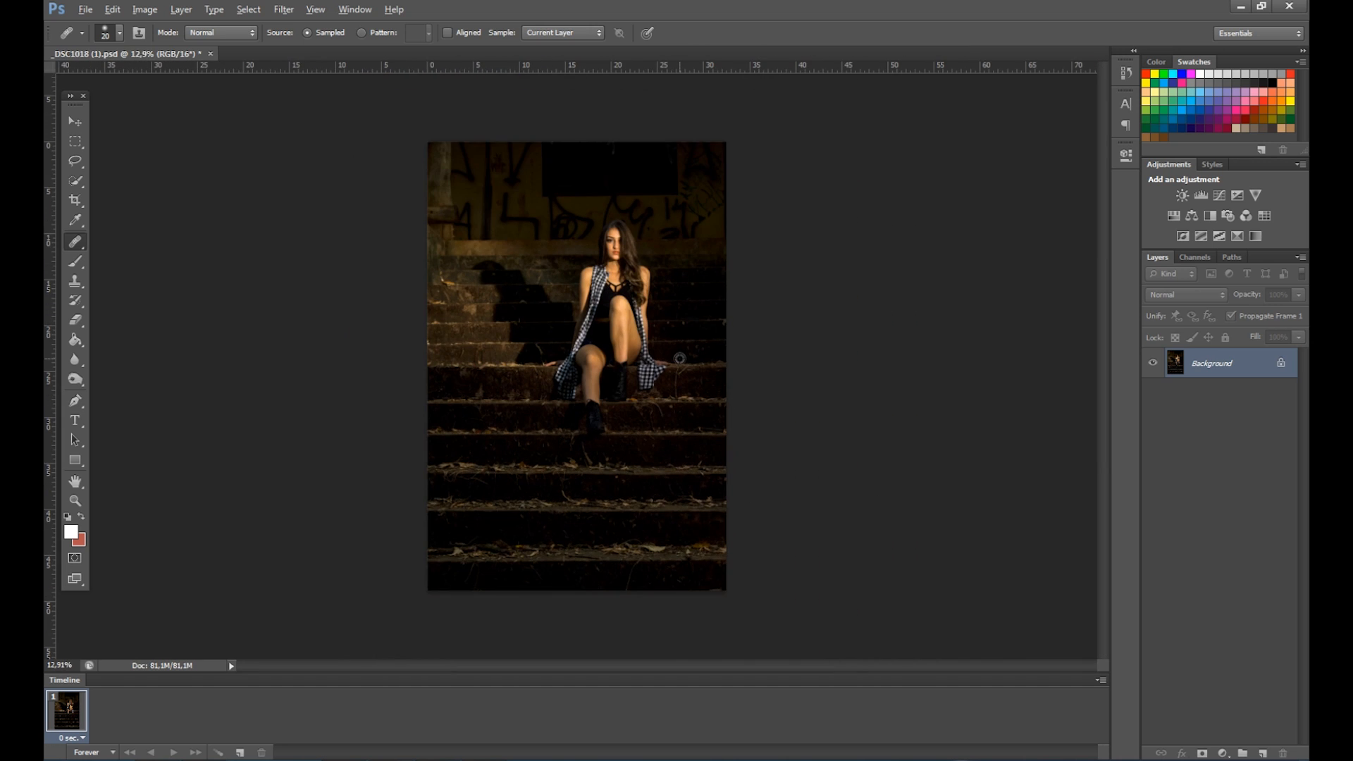
pyautogui.scroll(1, 680, 359)
# Duplicate the Background layer with the default name
pyautogui.click(74, 123)
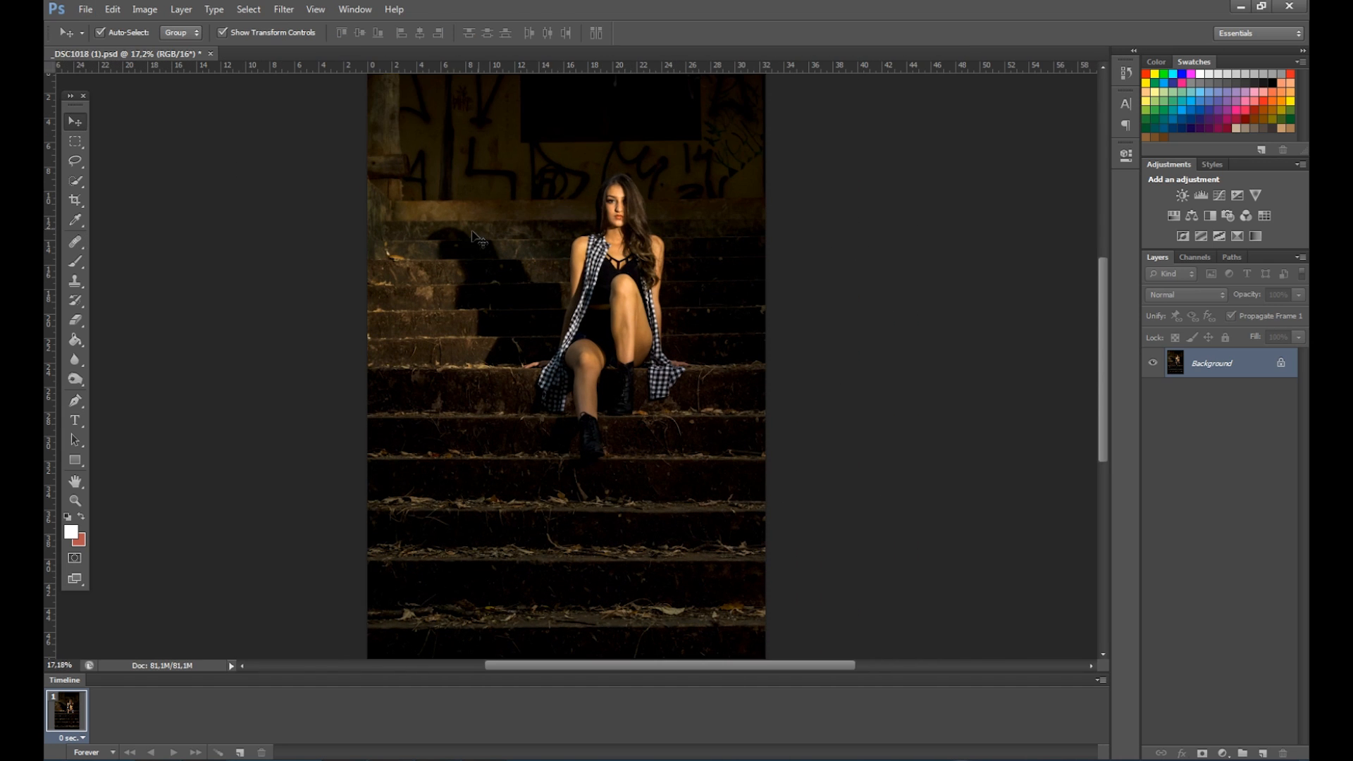
pyautogui.rightClick(1224, 370)
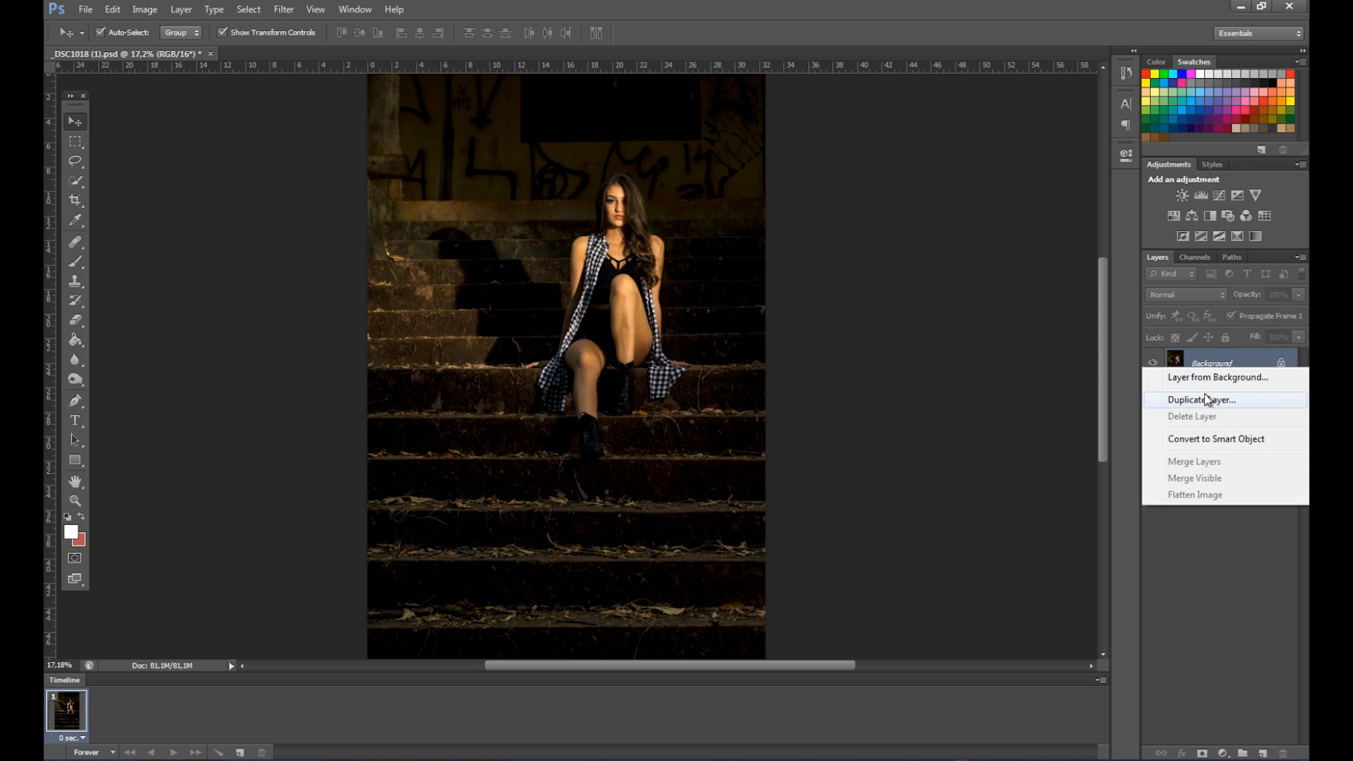
pyautogui.click(1208, 395)
pyautogui.click(805, 238)
pyautogui.click(283, 9)
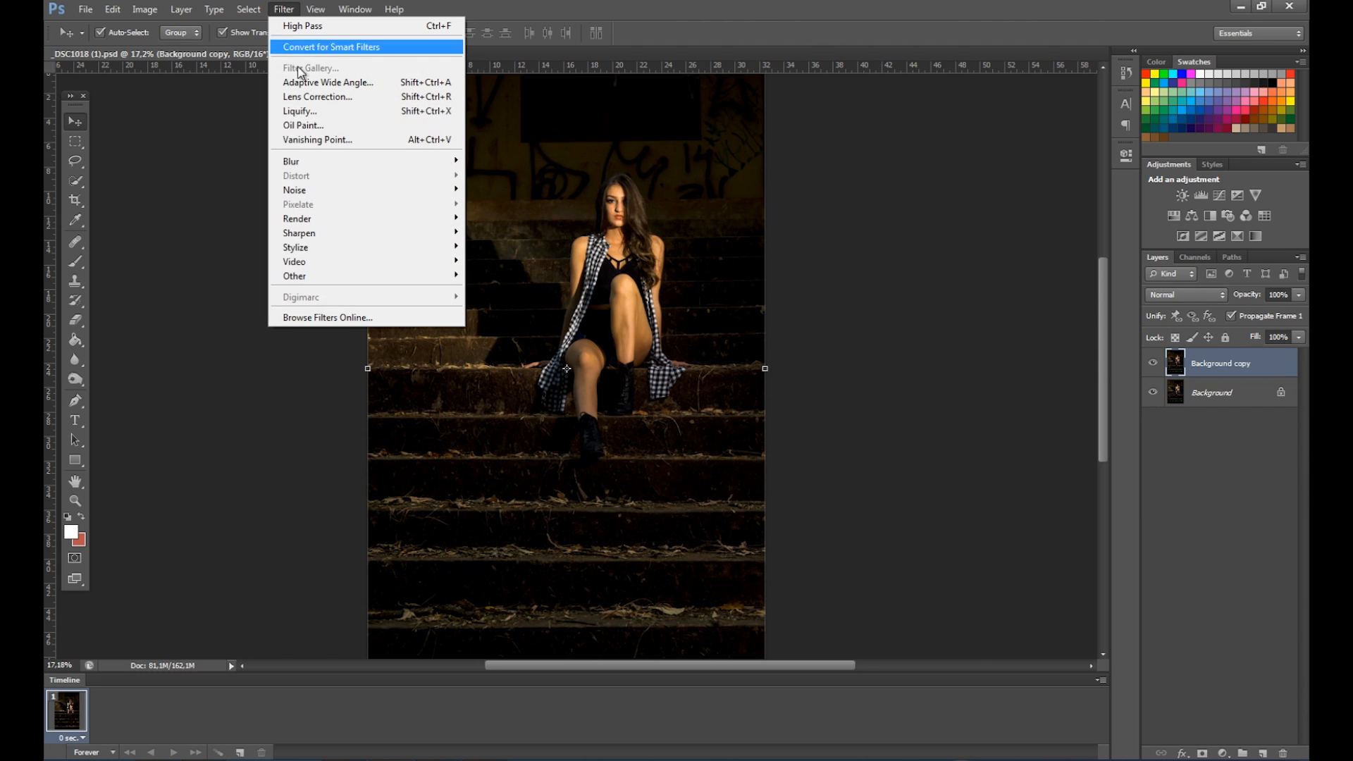
pyautogui.moveTo(361, 276)
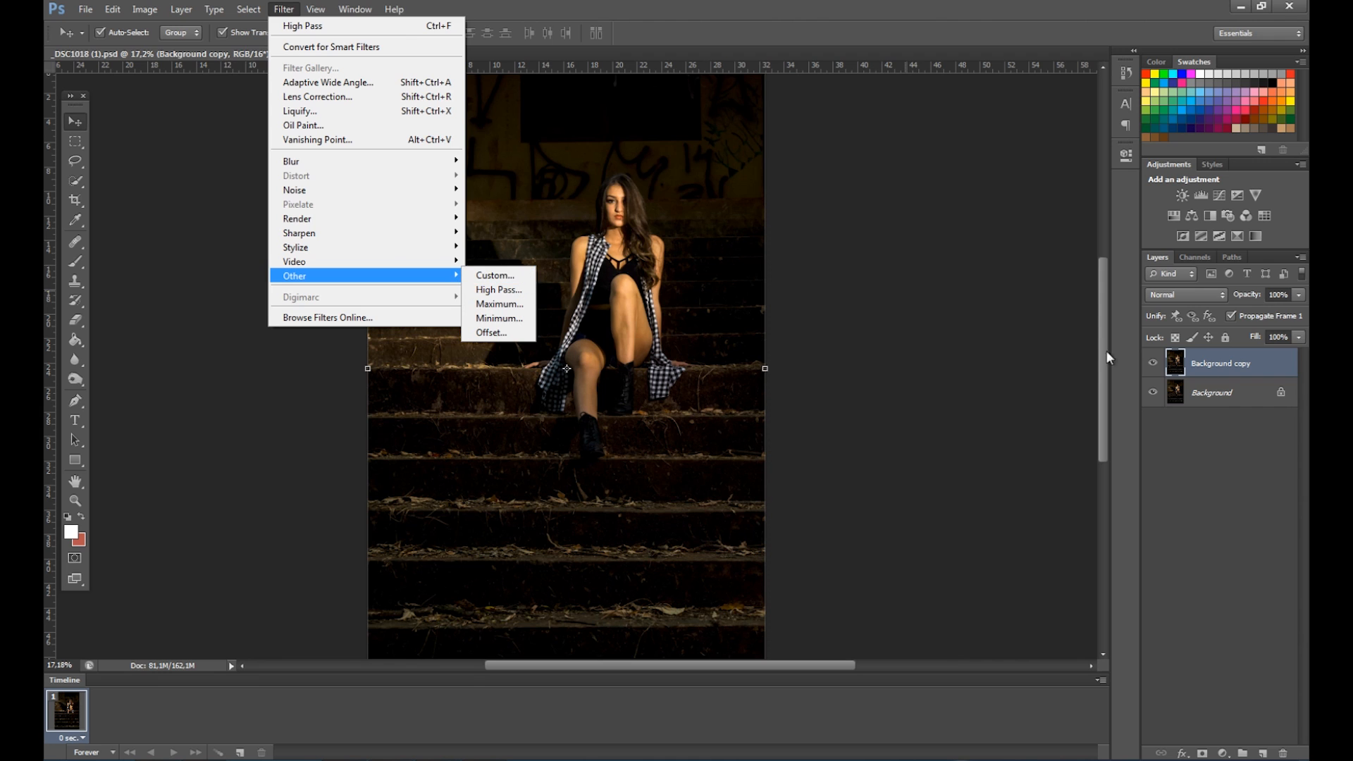
pyautogui.click(1215, 386)
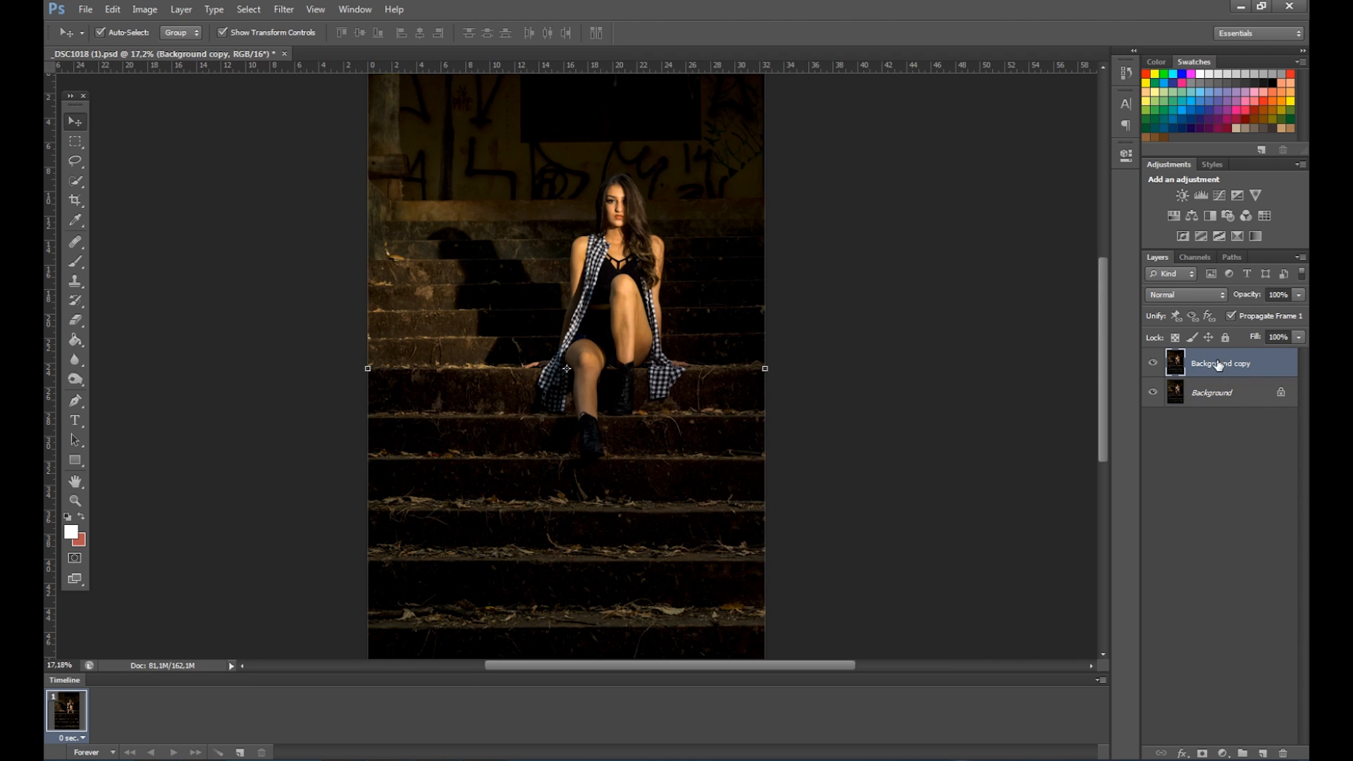
# Apply a High Pass filter to the Background copy layer with a small radius that leaves only fine edges
pyautogui.click(283, 9)
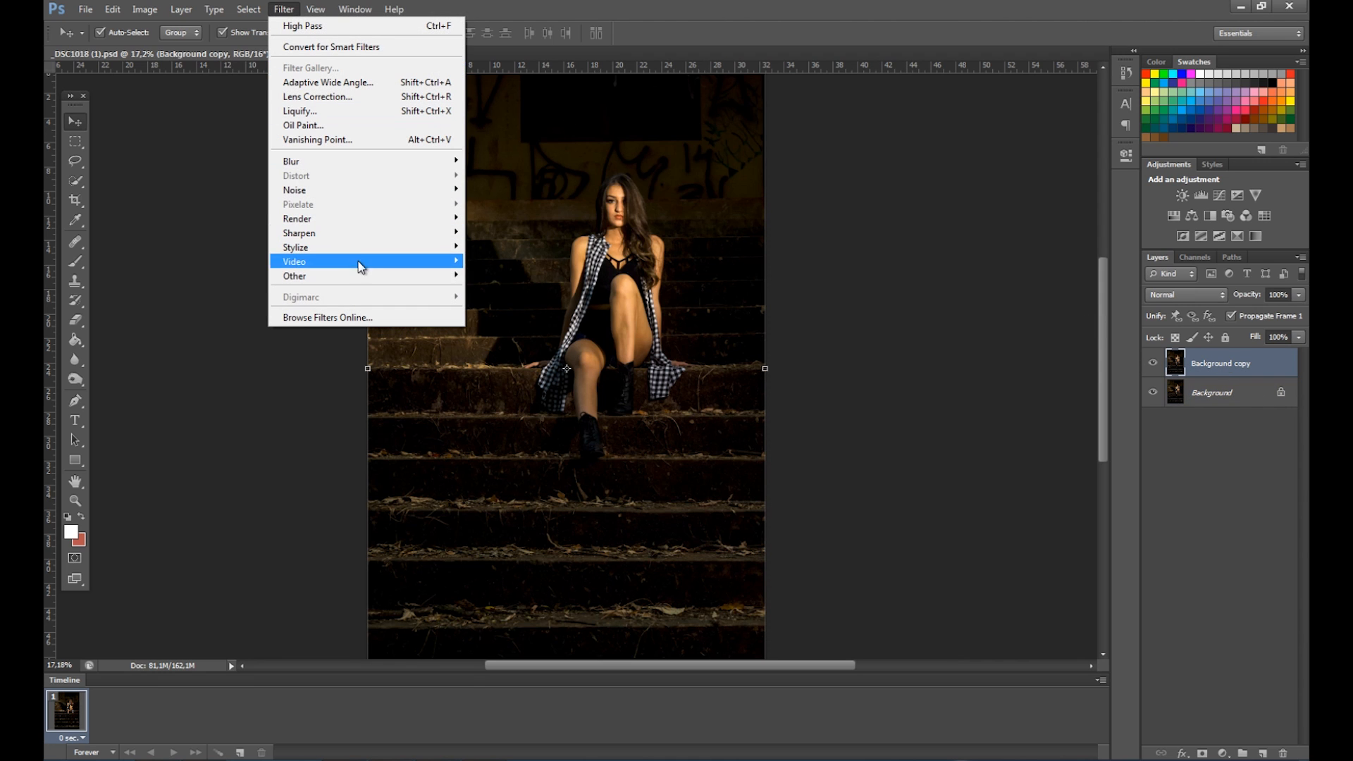
pyautogui.moveTo(371, 278)
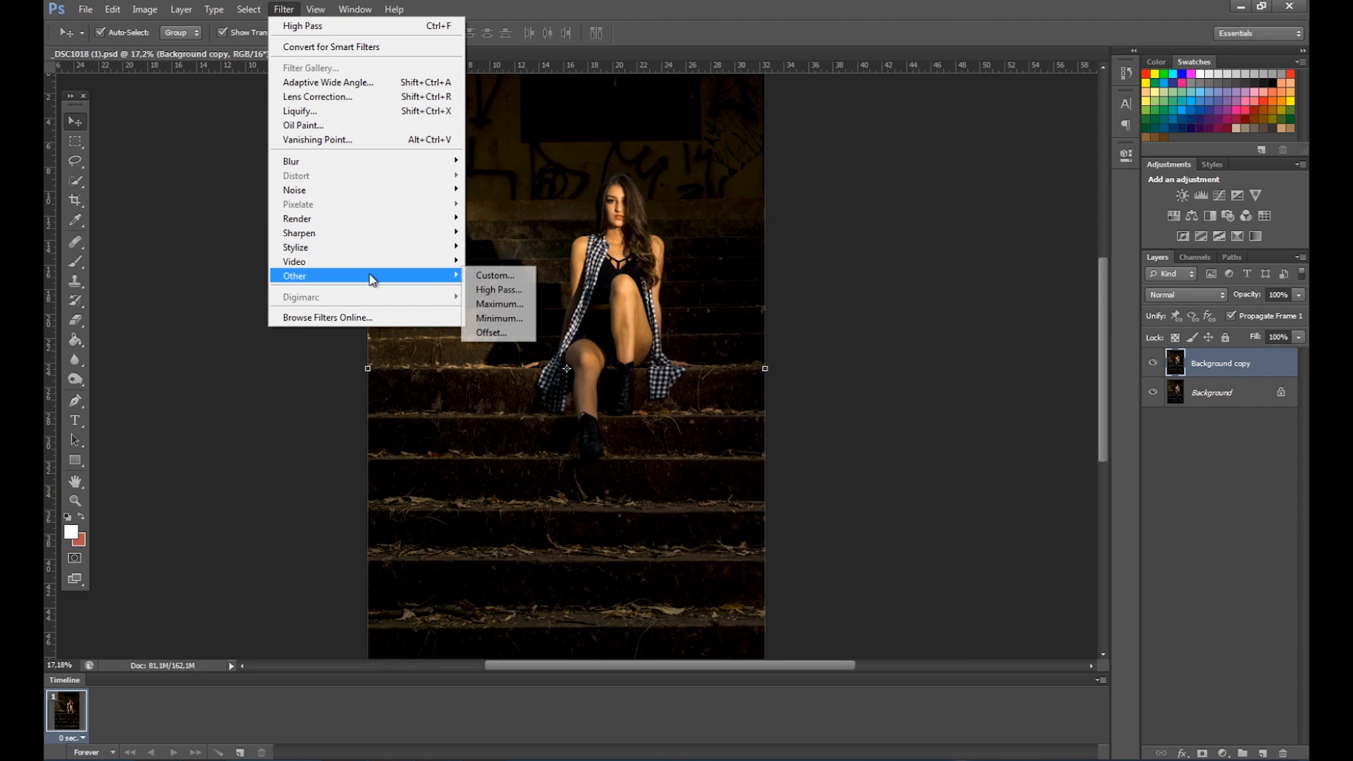
pyautogui.click(502, 291)
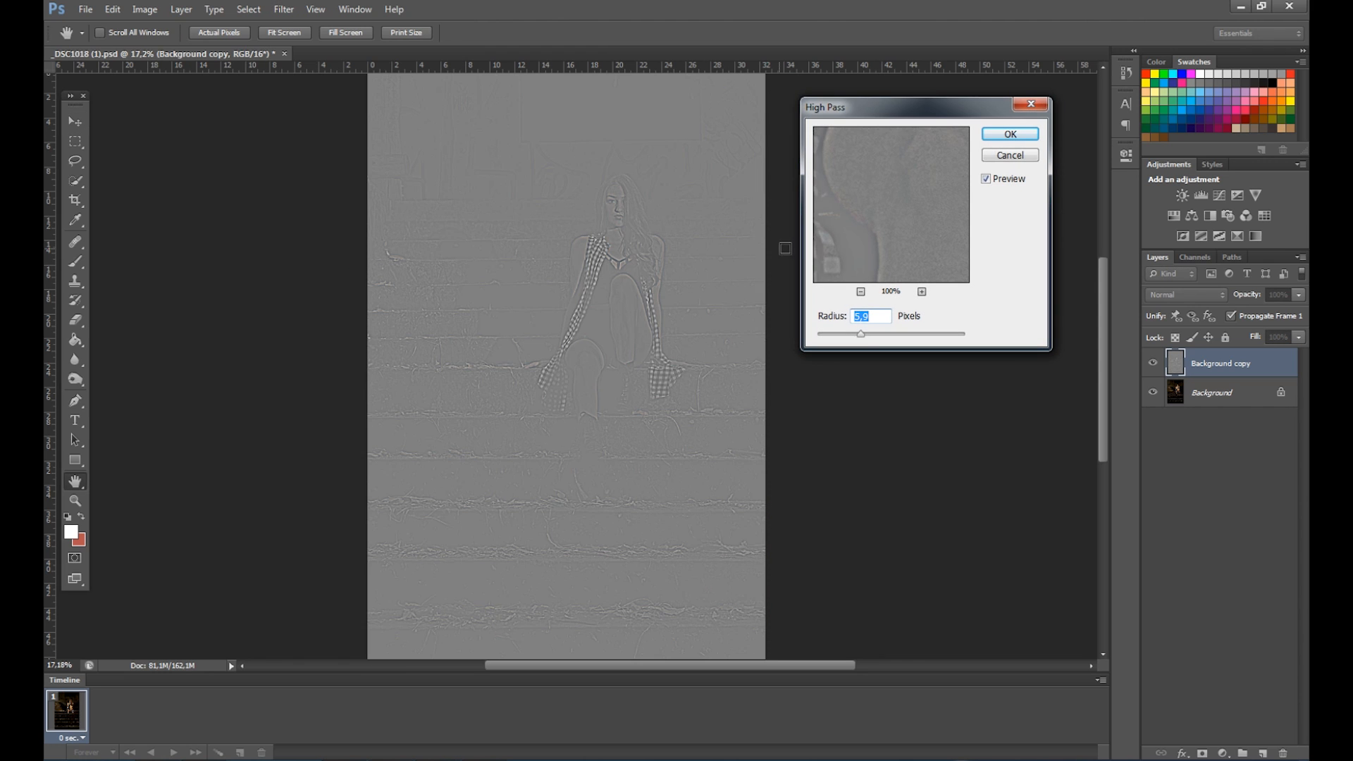
pyautogui.moveTo(877, 341)
pyautogui.mouseDown()
pyautogui.moveTo(860, 340)
pyautogui.moveTo(890, 342)
pyautogui.mouseUp()
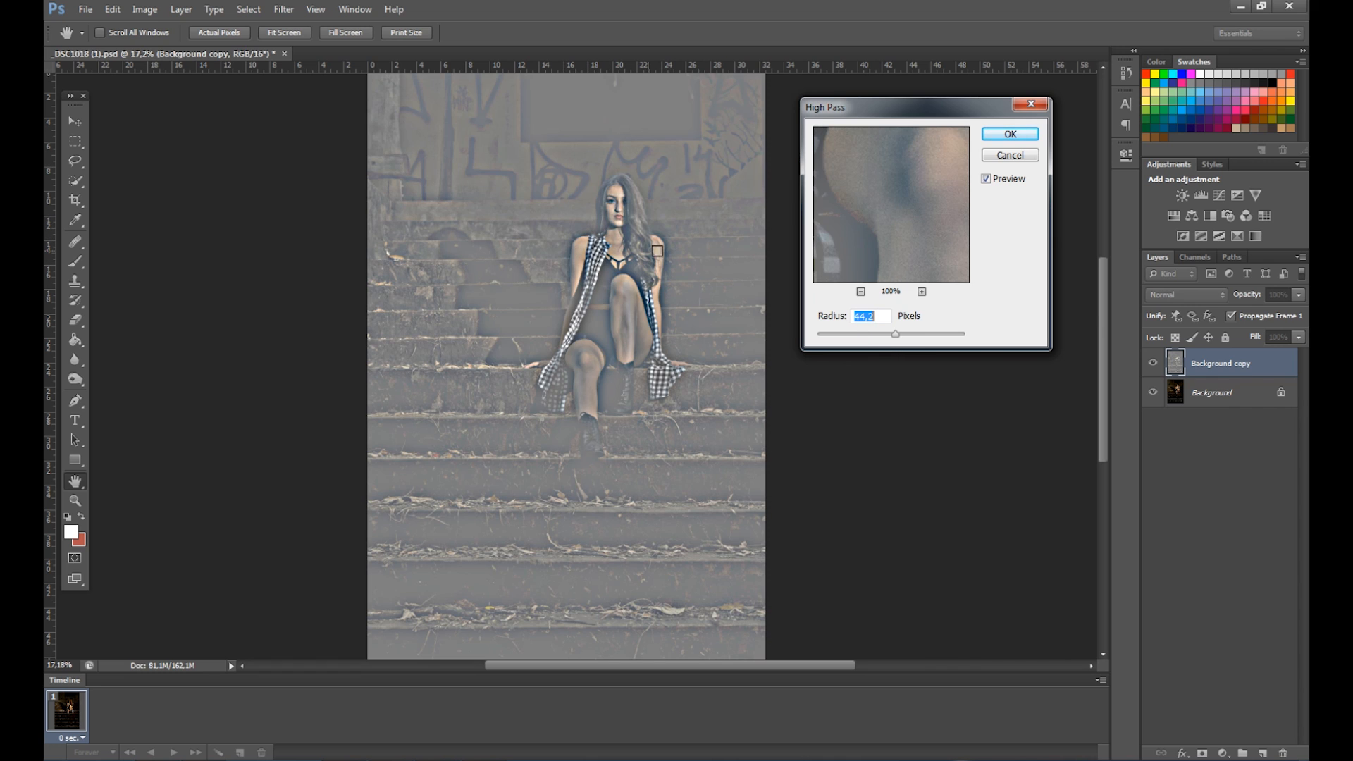
pyautogui.click(865, 335)
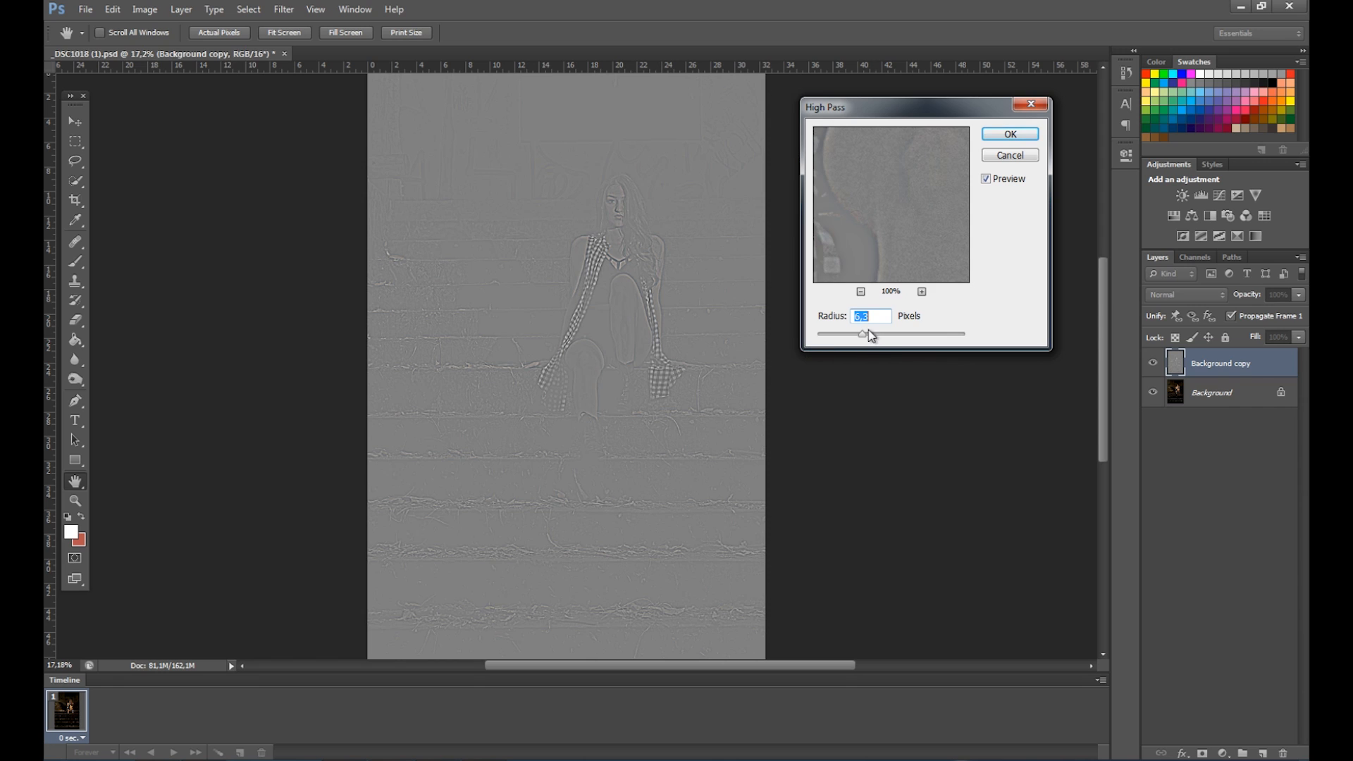
pyautogui.moveTo(865, 331); pyautogui.dragTo(871, 331)
pyautogui.click(1012, 134)
pyautogui.press('v')
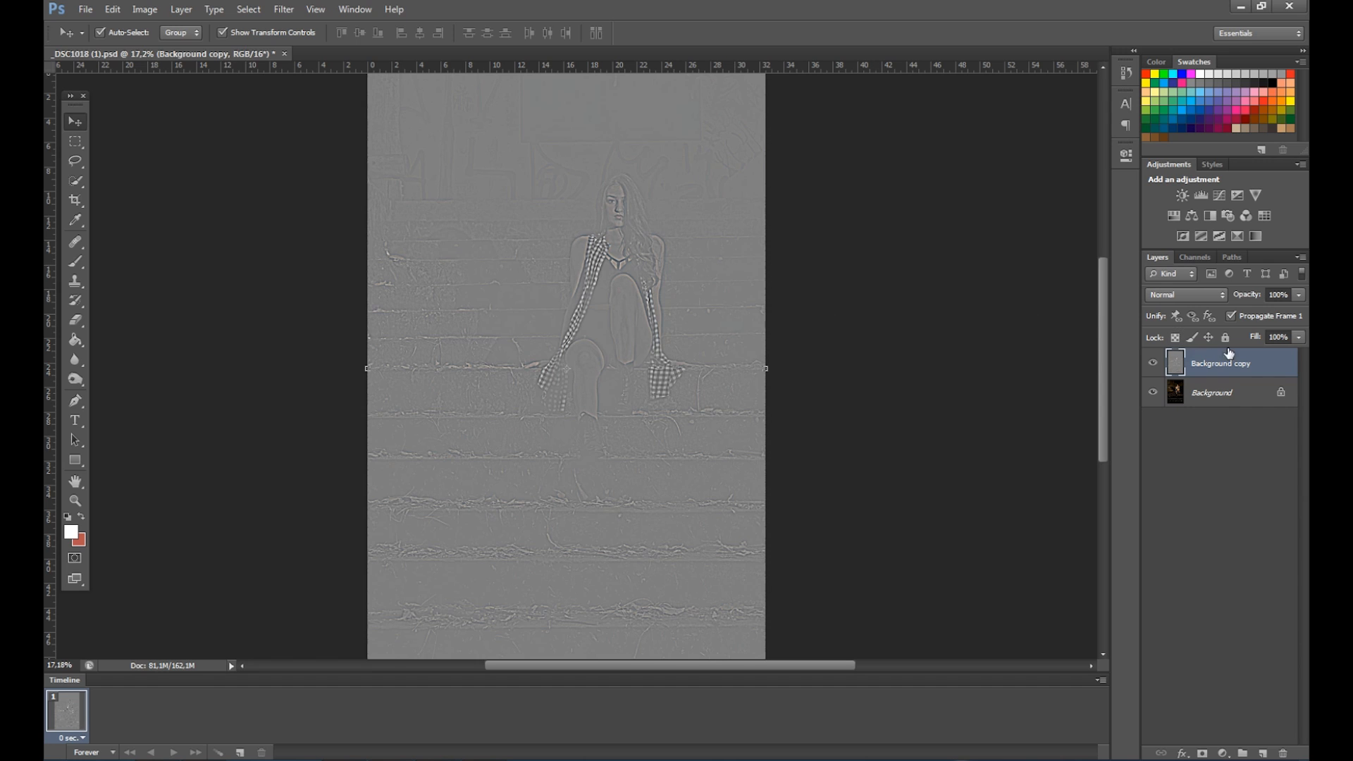
# Set the Background copy layer's blend mode to Overlay
pyautogui.click(1178, 292)
pyautogui.click(1209, 292)
pyautogui.click(1223, 291)
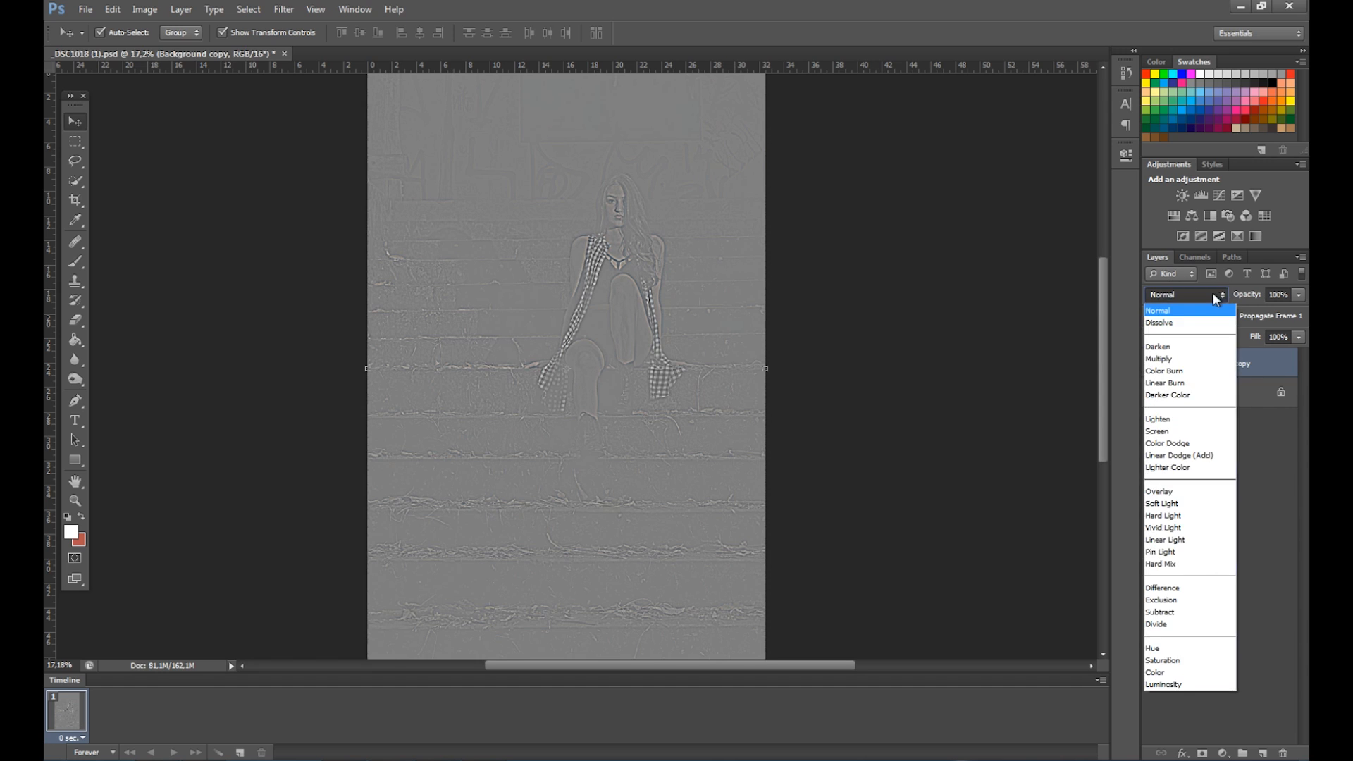
pyautogui.click(1179, 492)
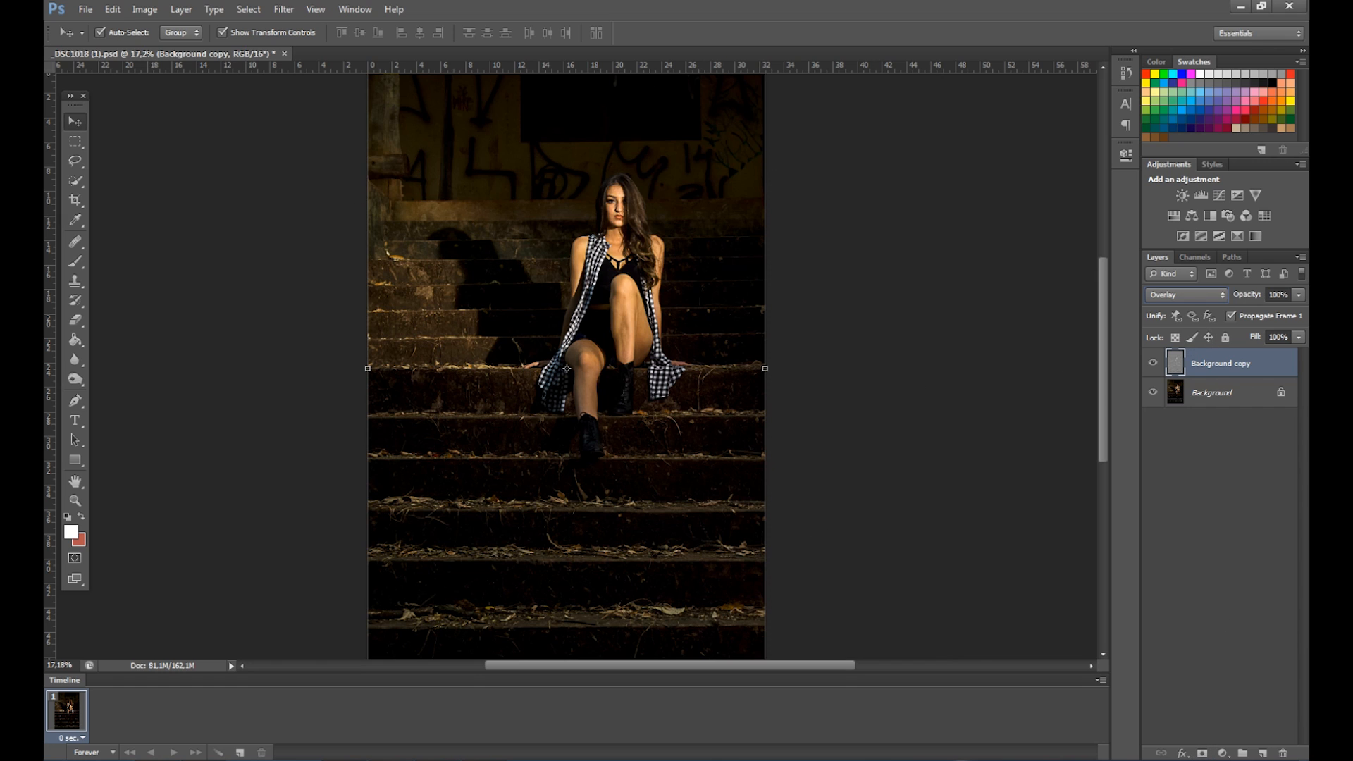
# Add a white layer mask to the Background copy layer and take up the Brush tool with black as the foreground color
pyautogui.click(1203, 752)
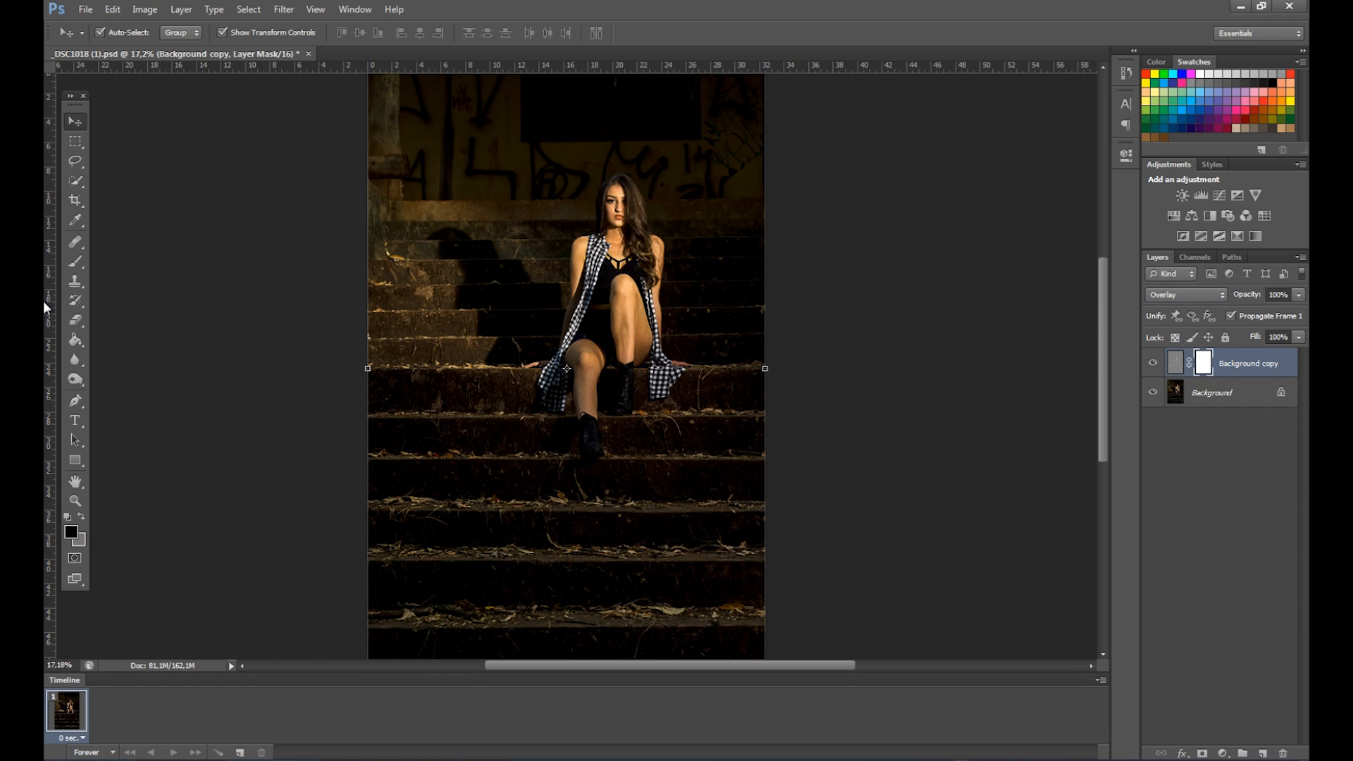
pyautogui.click(75, 262)
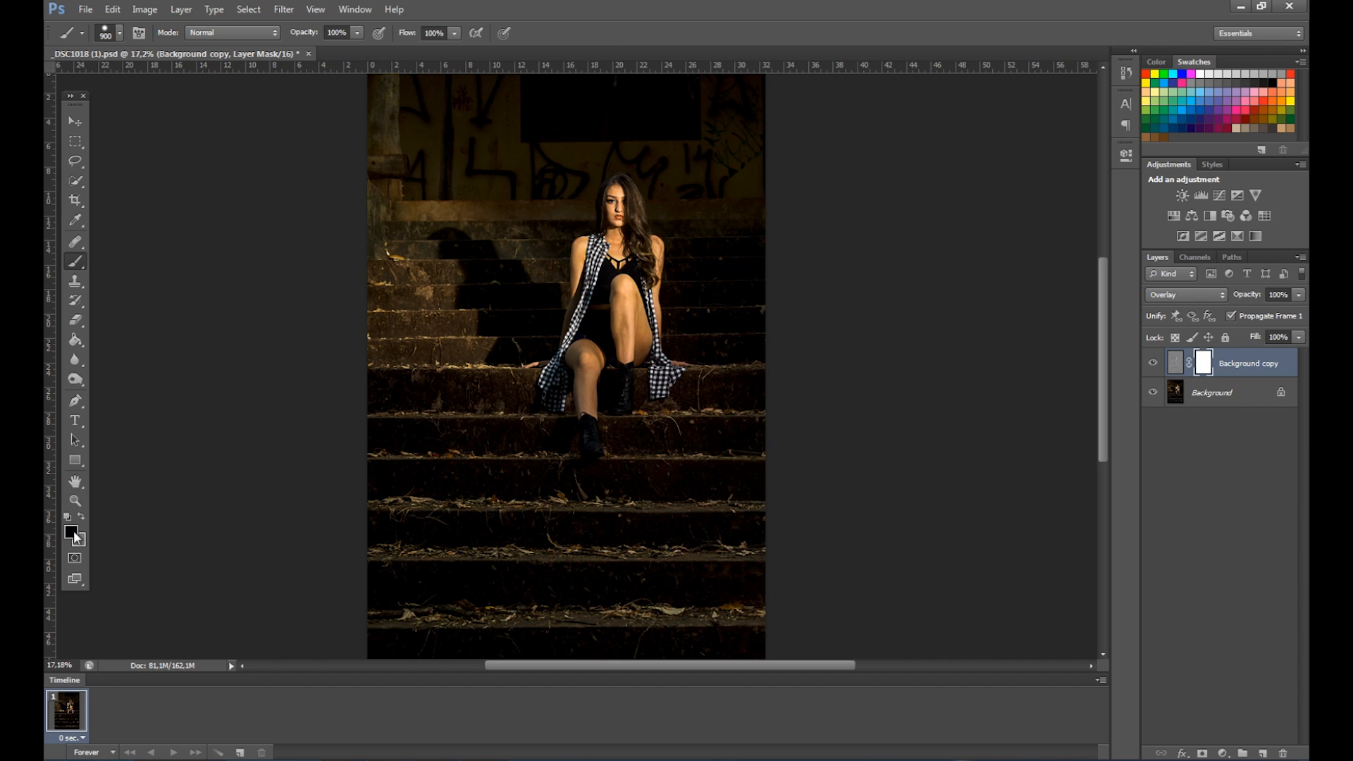
pyautogui.moveTo(451, 190); pyautogui.dragTo(452, 579)
pyautogui.hotkey('ctrl', 'z')
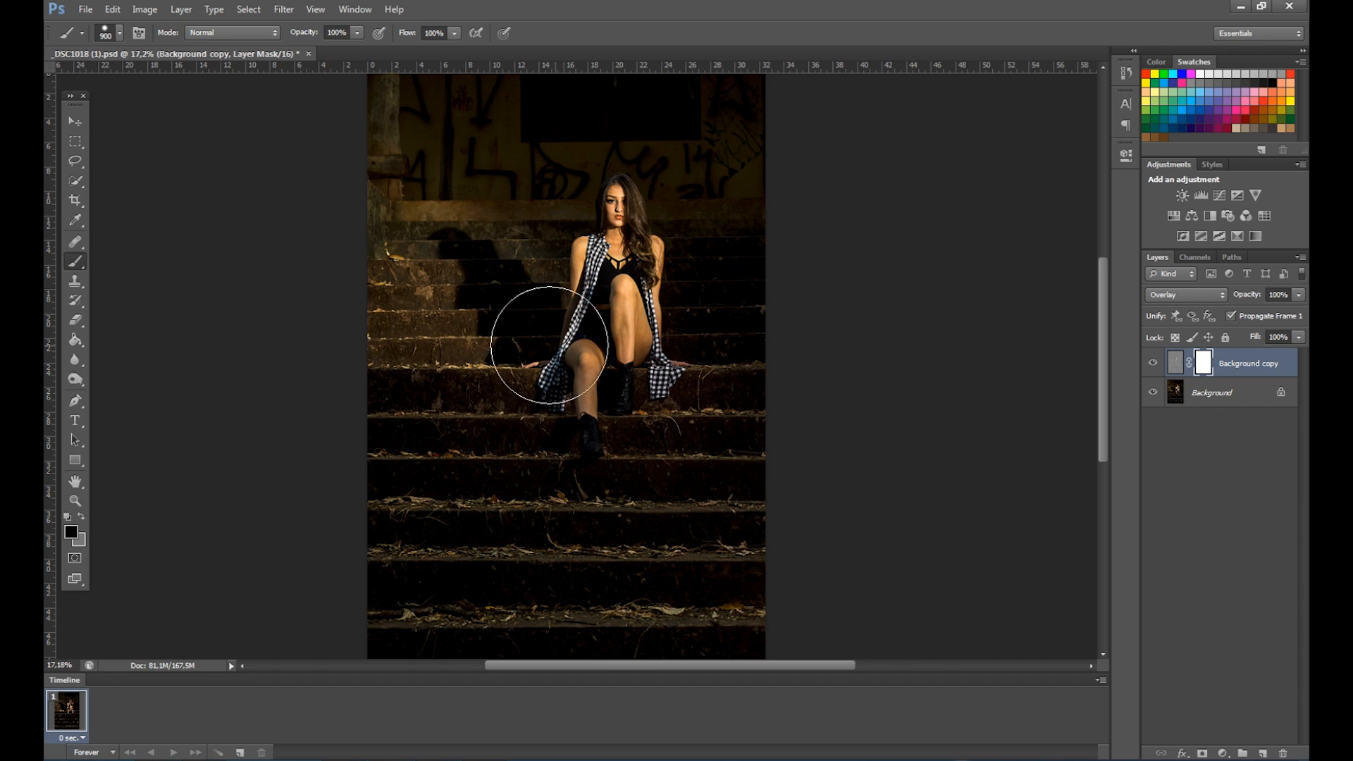
pyautogui.scroll(3, 508, 360)
pyautogui.scroll(3, 508, 360)
pyautogui.click(832, 400)
pyautogui.hotkey('ctrl', 'z')
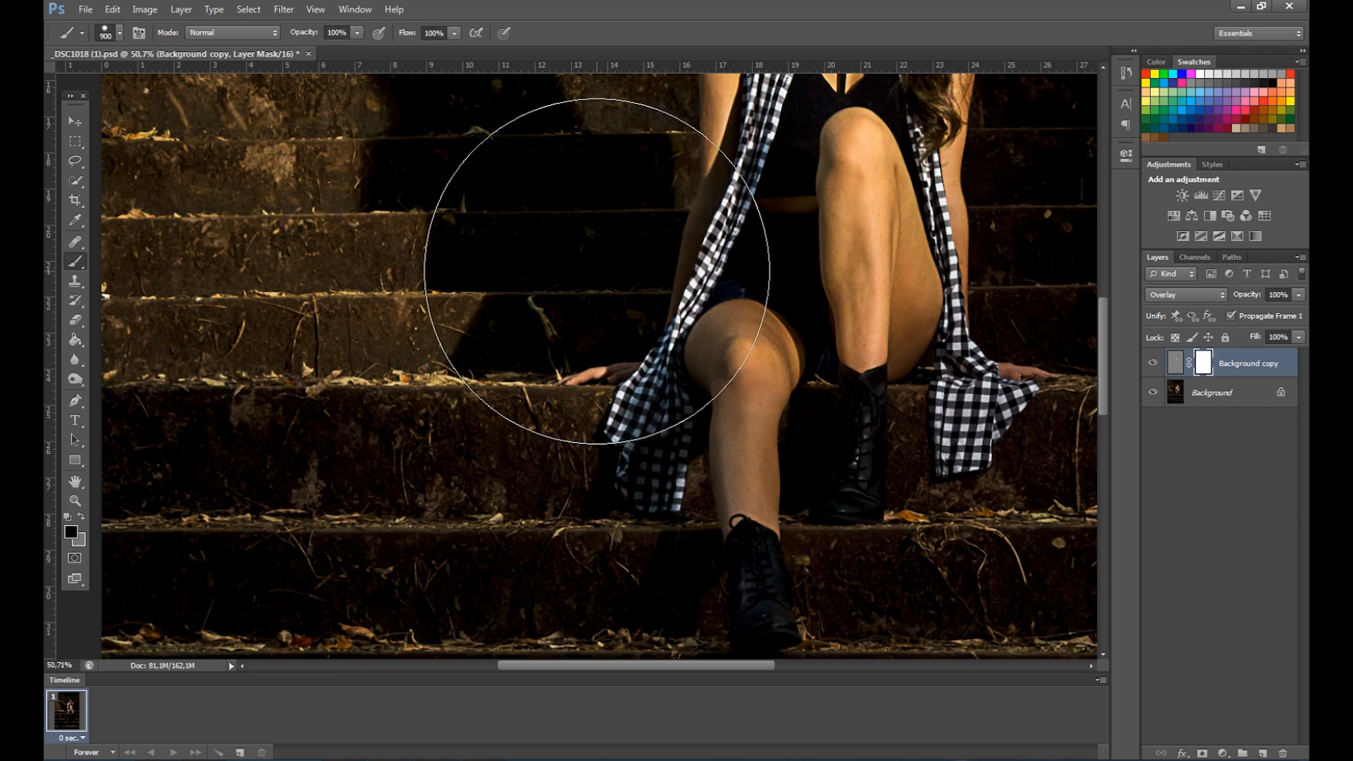
# Reduce the brush to 200 px and paint black on the layer mask over the skin of the woman's raised leg
pyautogui.press('[')
pyautogui.press('[')
pyautogui.press('[')
pyautogui.press('[')
pyautogui.press('[')
pyautogui.press('[')
pyautogui.press('[')
pyautogui.press('[')
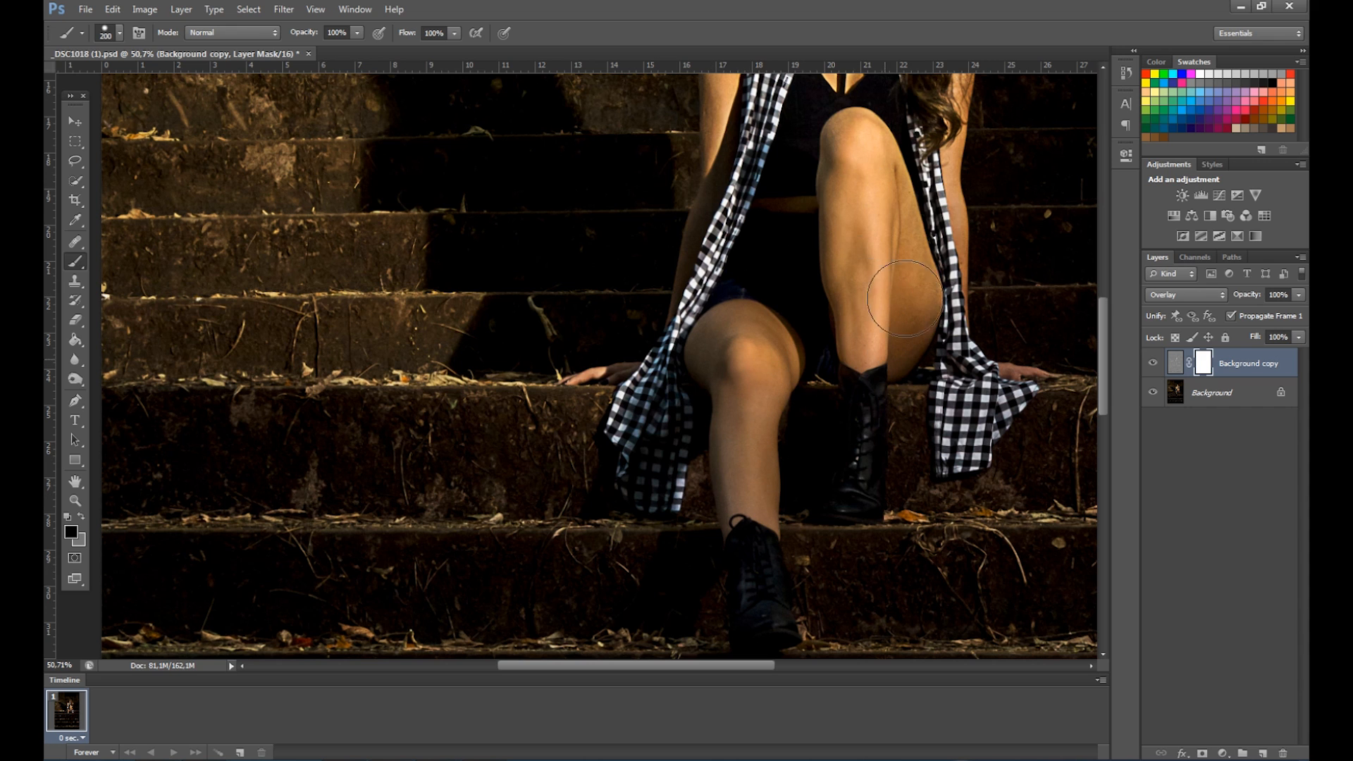
pyautogui.moveTo(902, 258)
pyautogui.mouseDown()
pyautogui.moveTo(801, 154)
pyautogui.moveTo(856, 173)
pyautogui.moveTo(867, 438)
pyautogui.mouseUp()
# Paint black on the layer mask over the remaining skin, including the arms, hand and lowered leg, to hide the sharpening there
pyautogui.press('space')
pyautogui.moveTo(848, 275); pyautogui.dragTo(735, 568)
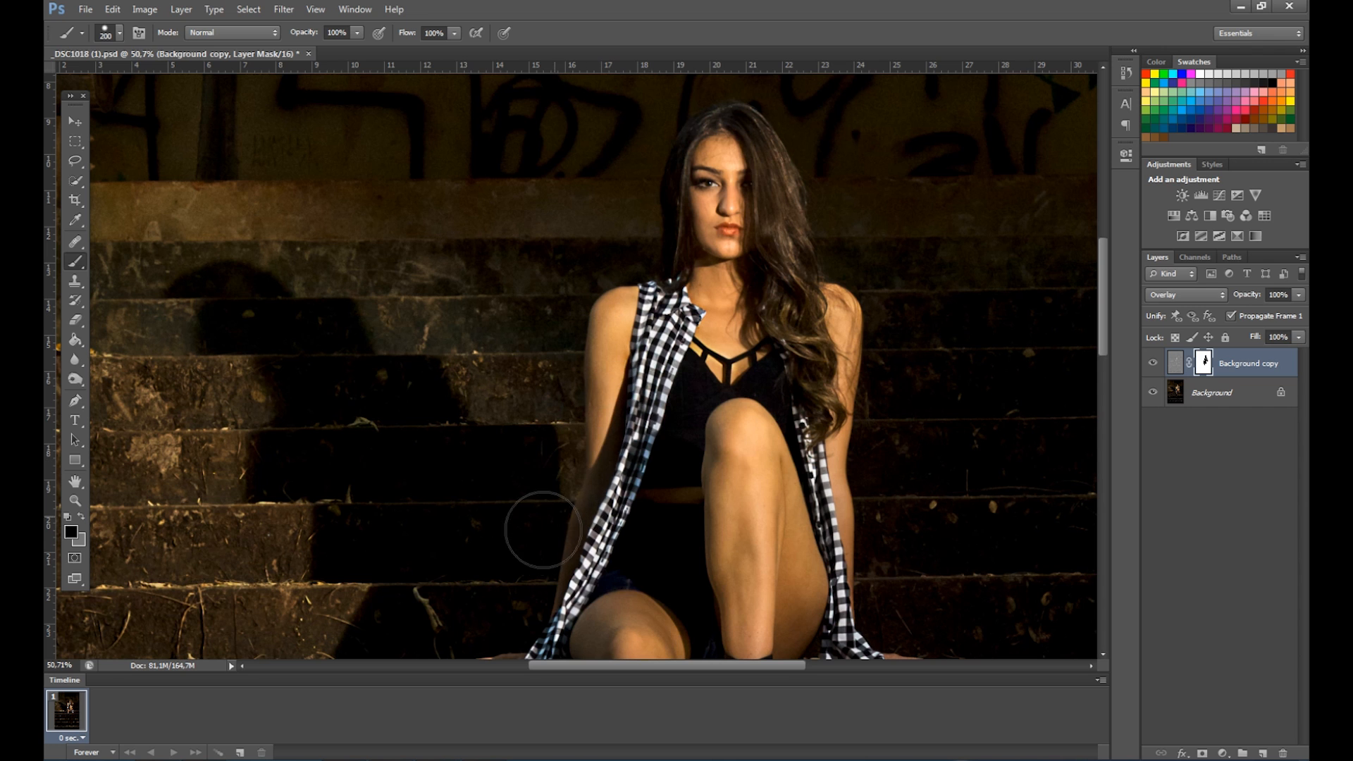
pyautogui.scroll(-5, 690, 518)
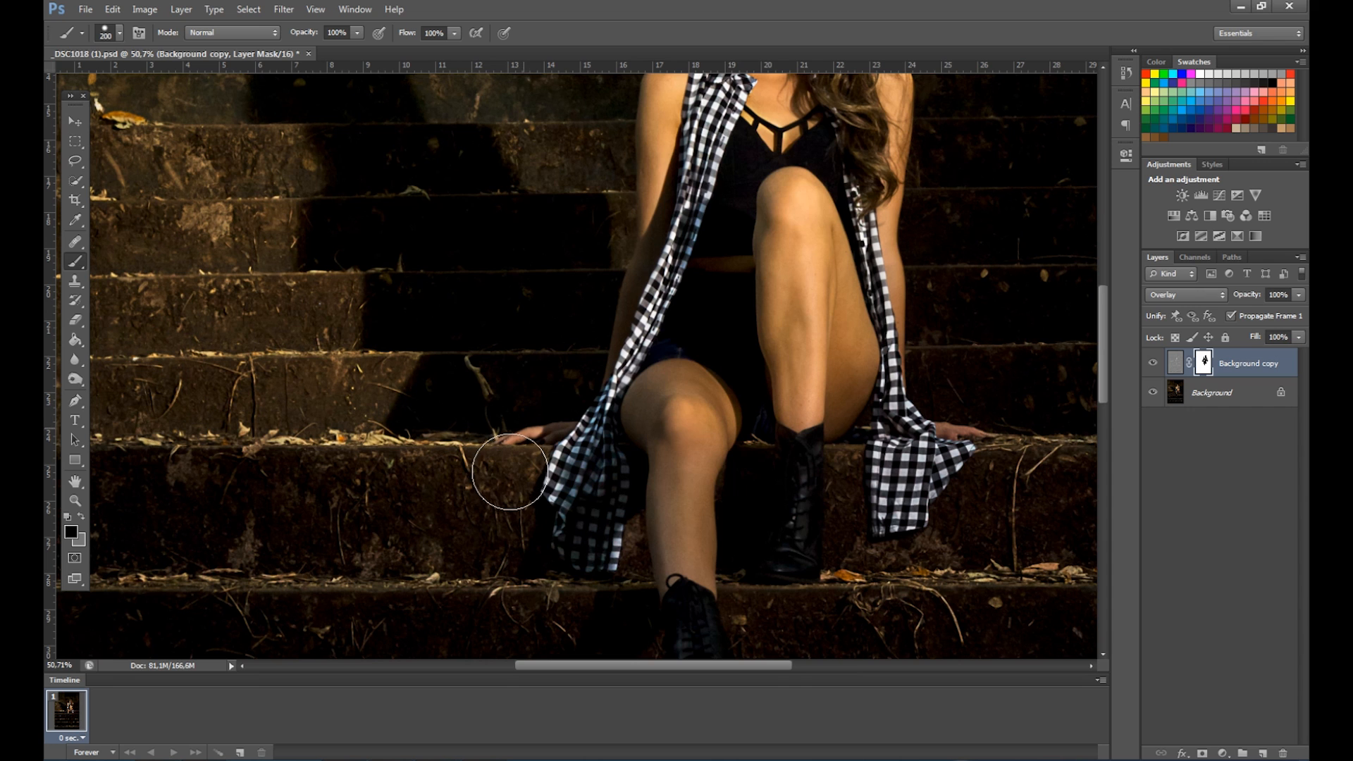
pyautogui.moveTo(581, 579)
pyautogui.mouseDown()
pyautogui.moveTo(616, 620)
pyautogui.moveTo(699, 483)
pyautogui.mouseUp()
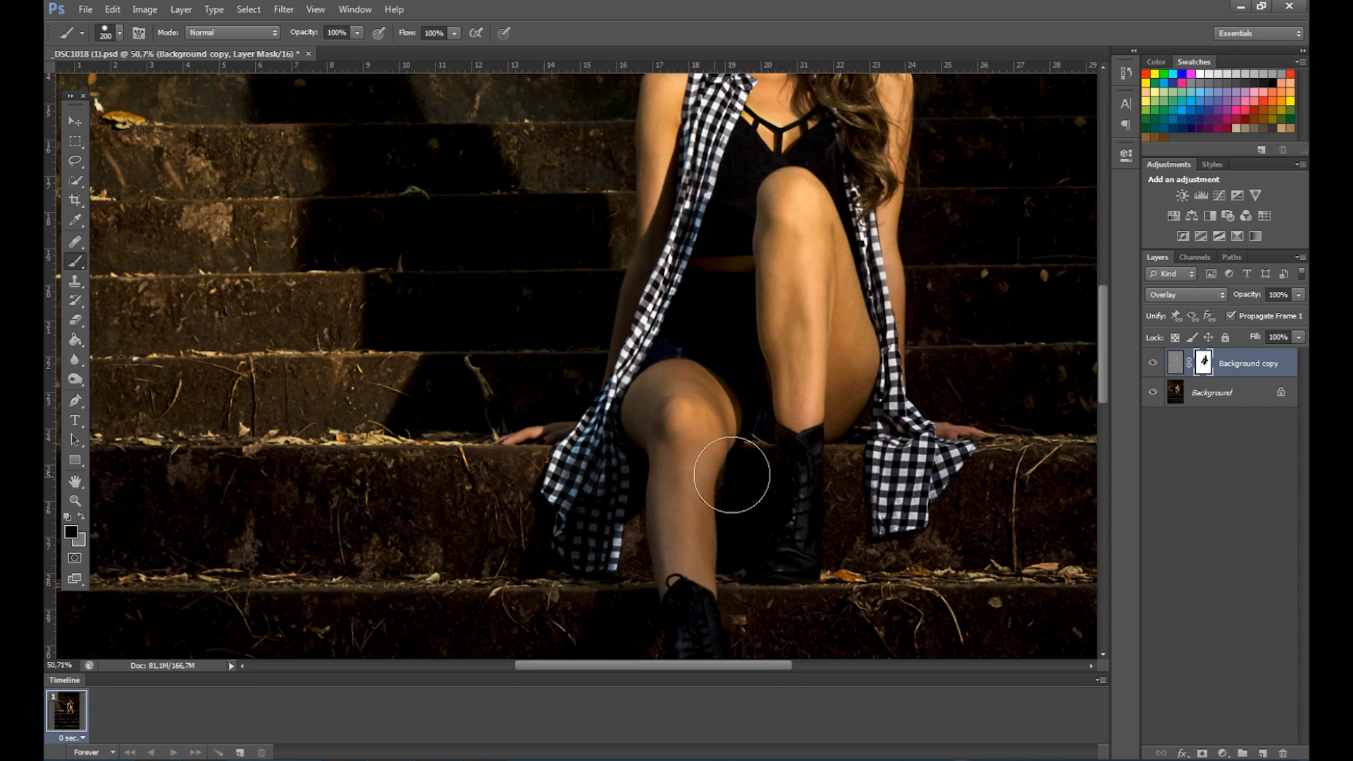
pyautogui.moveTo(826, 246); pyautogui.dragTo(763, 488)
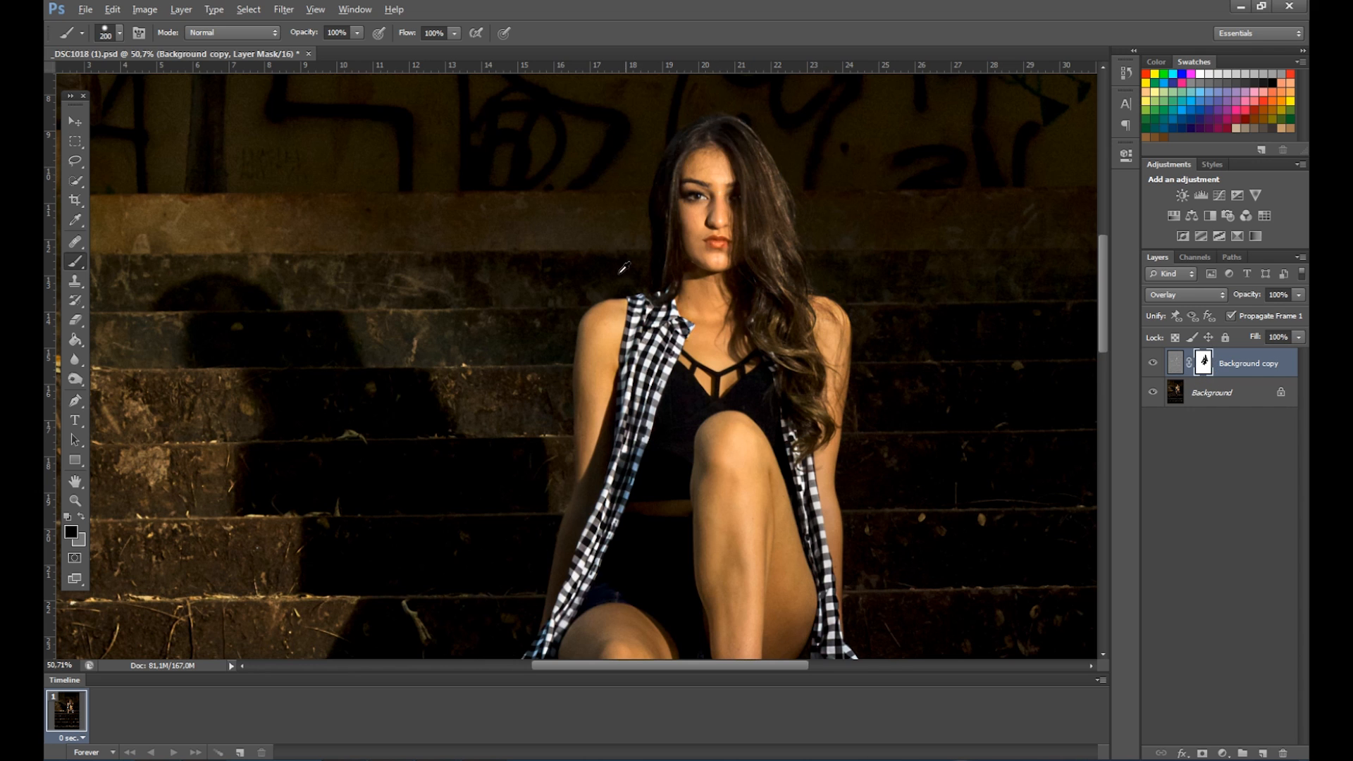
# Lower the Background copy layer's opacity to 65%
pyautogui.scroll(-5, 710, 162)
pyautogui.press('alt')
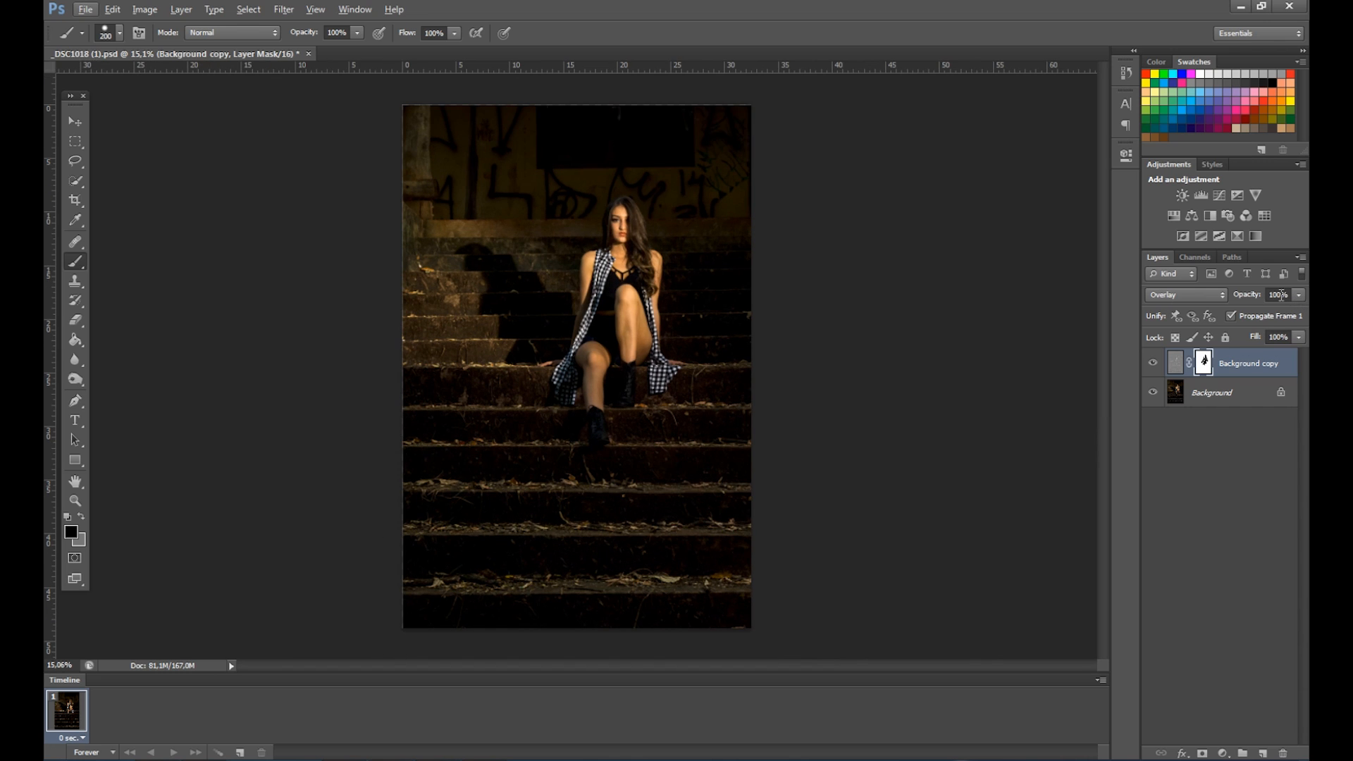
pyautogui.click(1184, 363)
pyautogui.click(1296, 295)
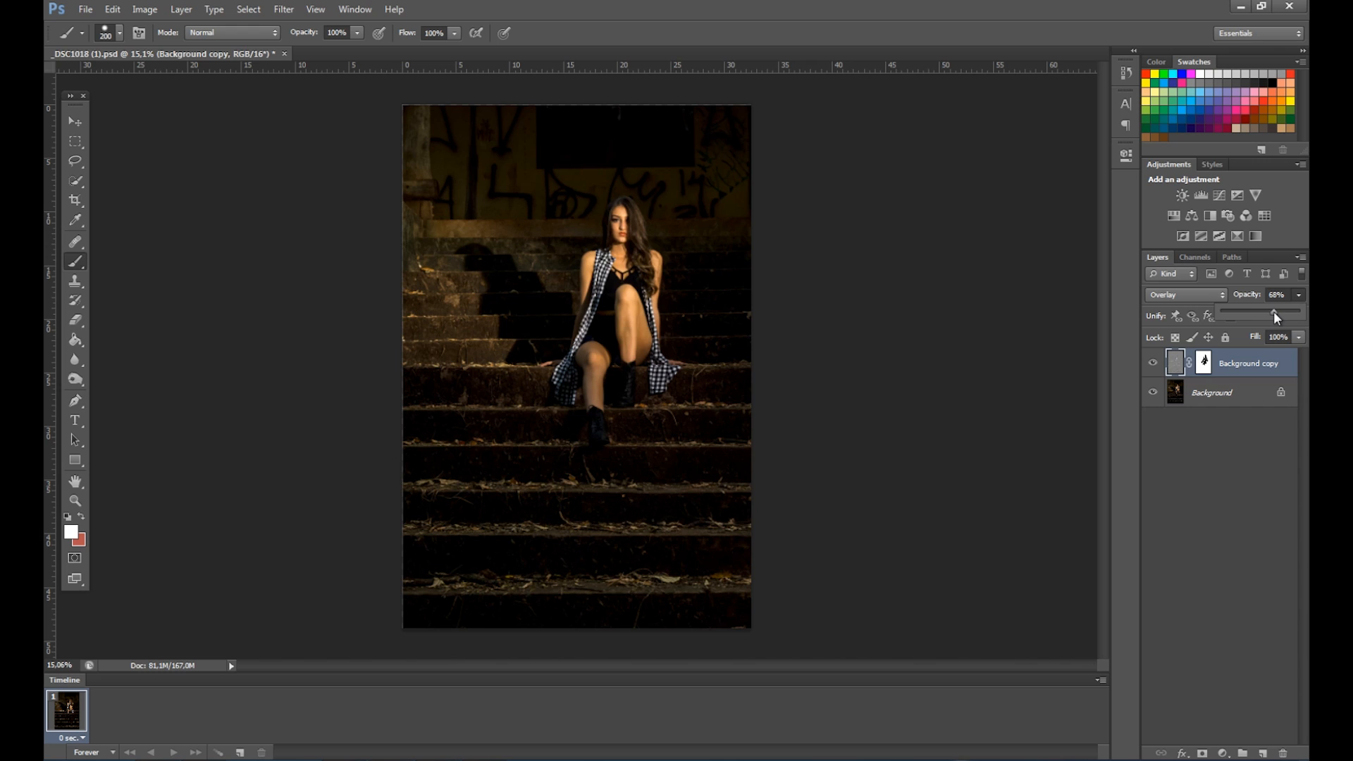
# Toggle the Background copy layer's visibility and examine the sharpened portrait both close up and as a whole
pyautogui.click(1154, 364)
pyautogui.click(75, 121)
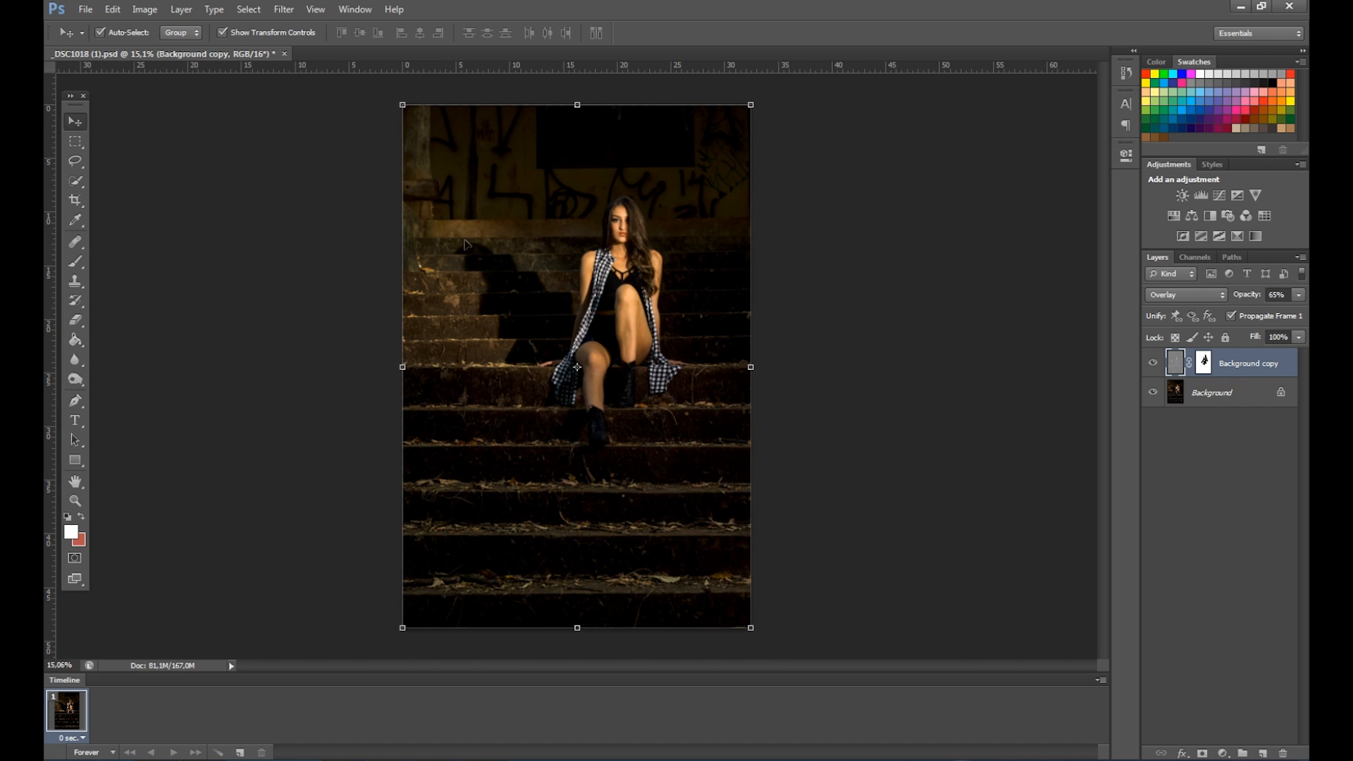
pyautogui.scroll(3, 603, 285)
pyautogui.scroll(2, 605, 281)
pyautogui.scroll(-3, 547, 382)
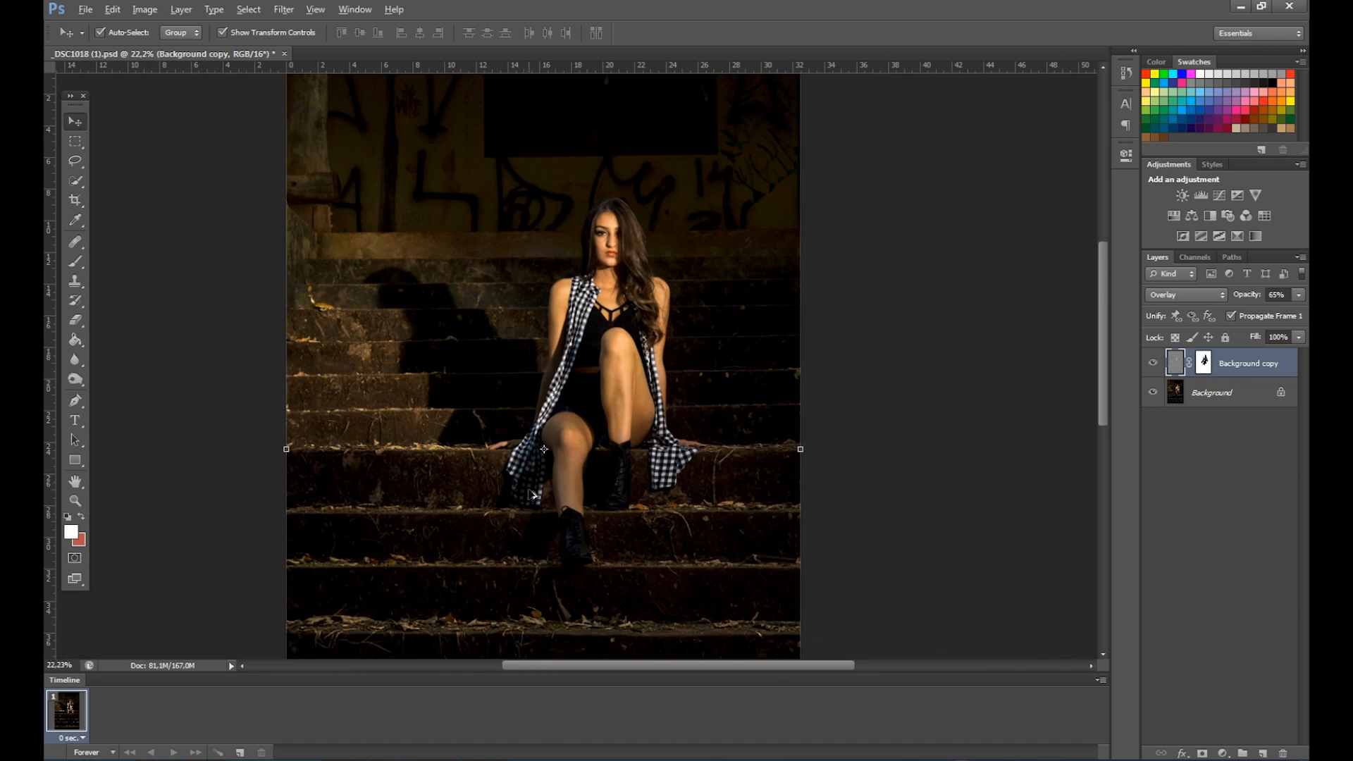
pyautogui.scroll(4, 516, 559)
pyautogui.scroll(-5, 517, 558)
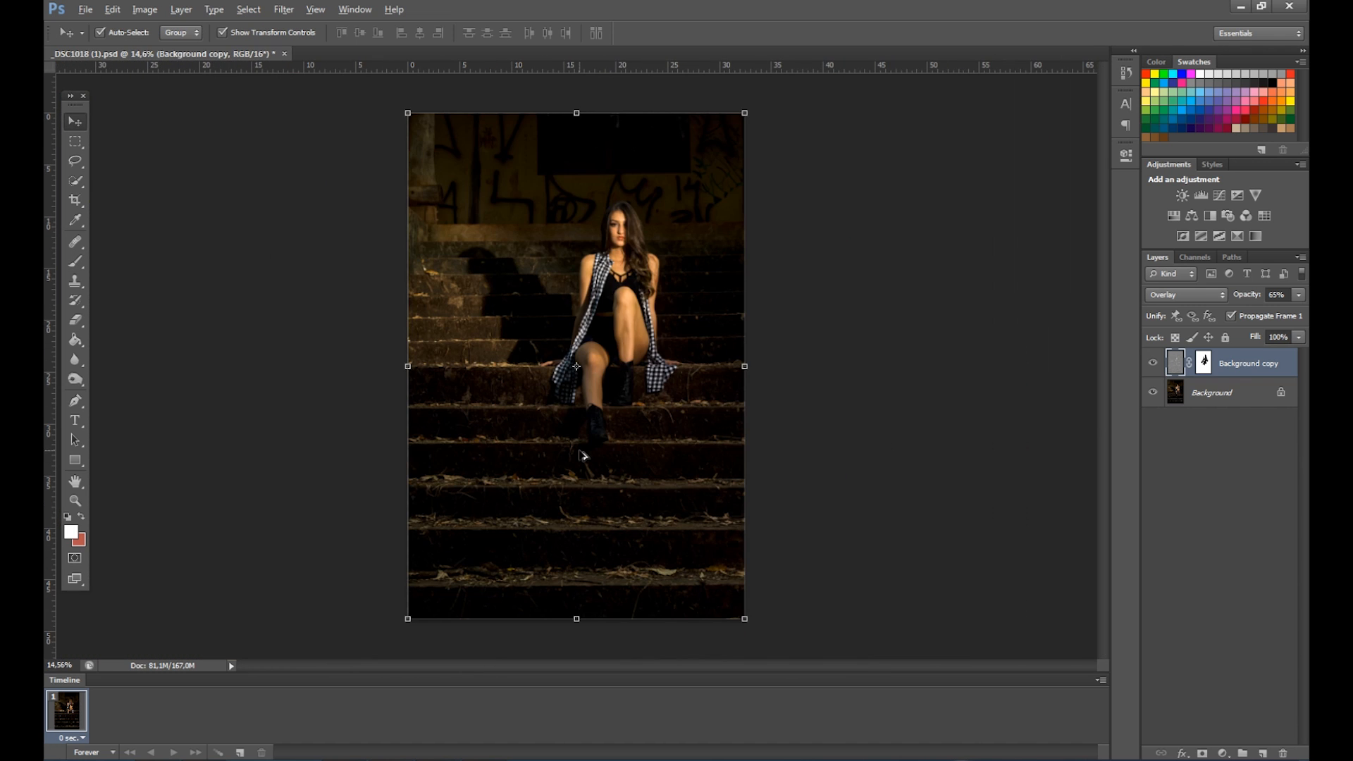
pyautogui.click(836, 421)
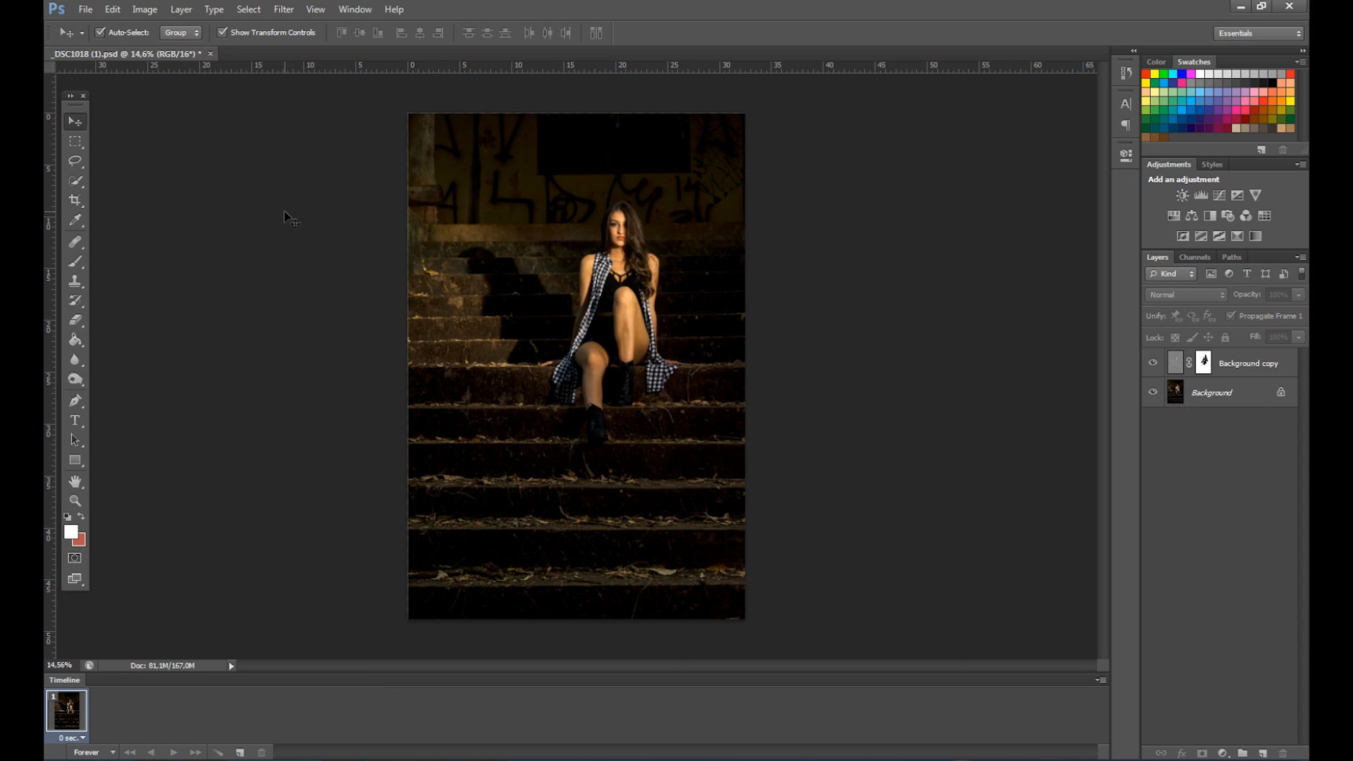
# Save the layered PSD file with Maximize Compatibility kept on
pyautogui.hotkey('ctrl', 's')
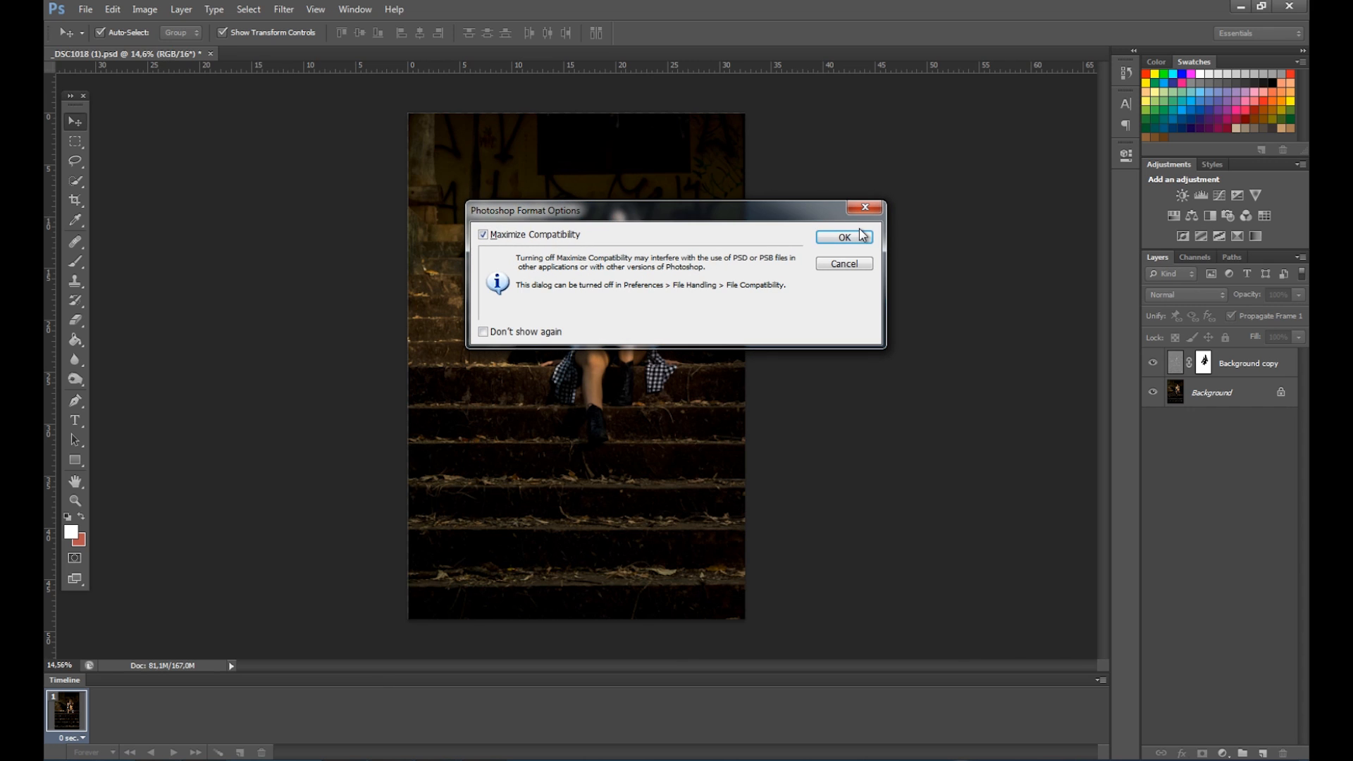
pyautogui.click(861, 238)
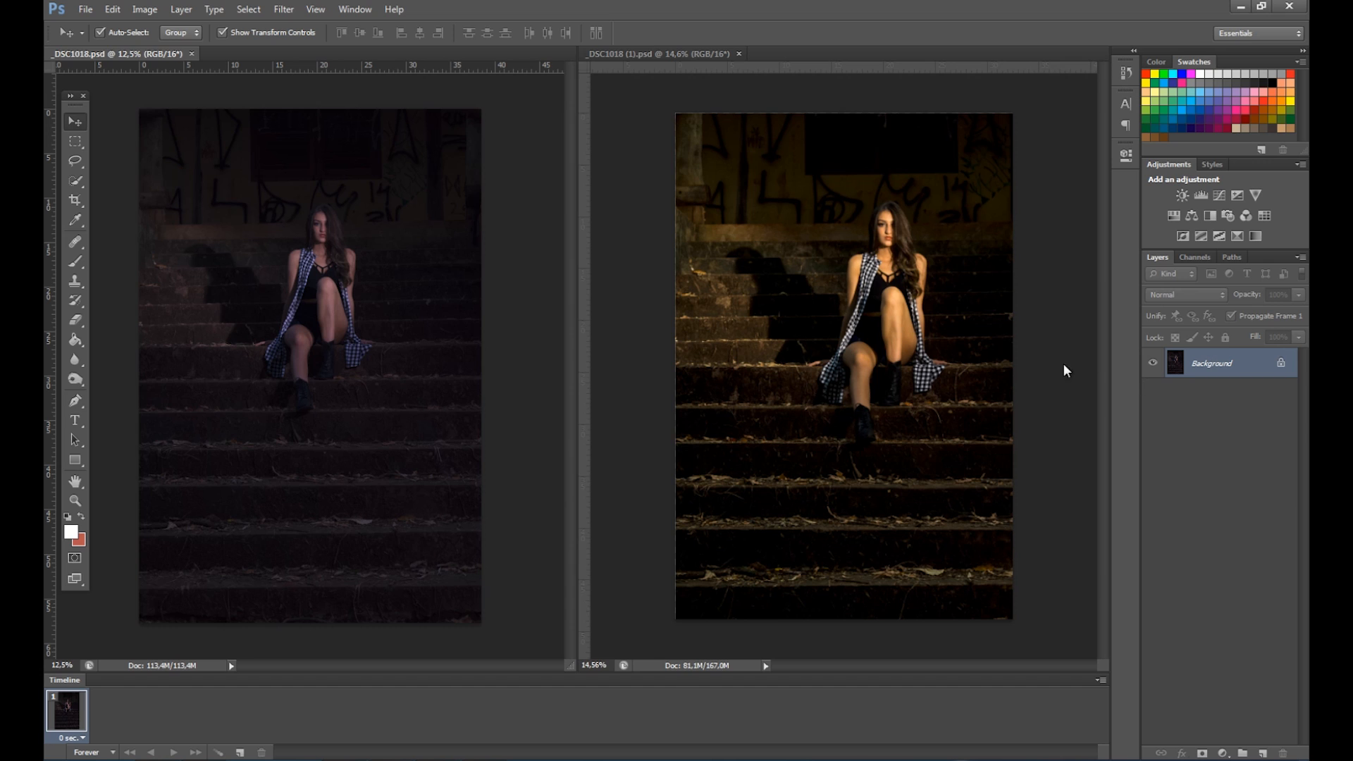